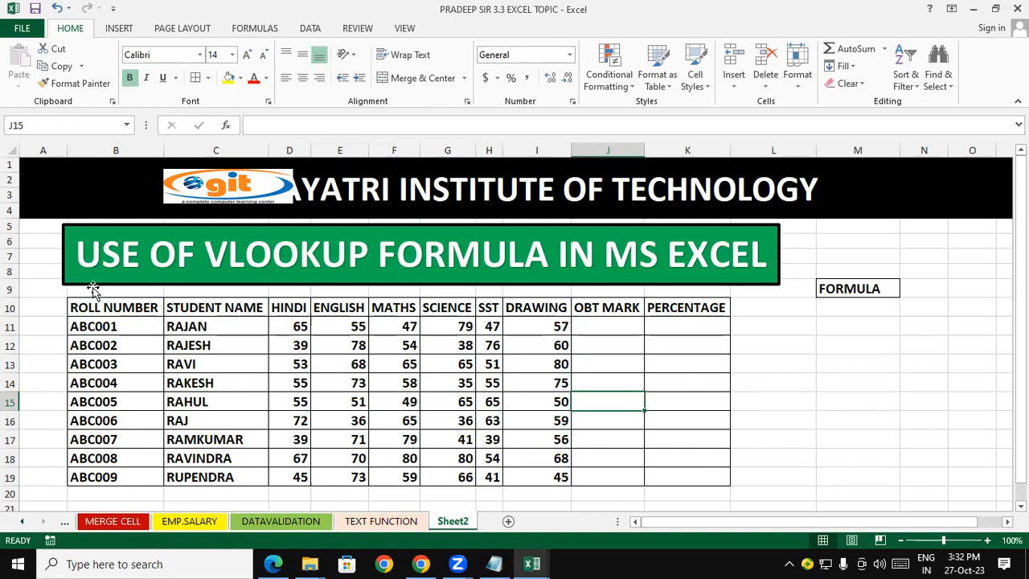
Examine the marks table on Sheet2, going through each column from ROLL NUMBER to DRAWING
left_click_drag(90, 306, 242, 363)
left_click_drag(344, 402, 652, 480)
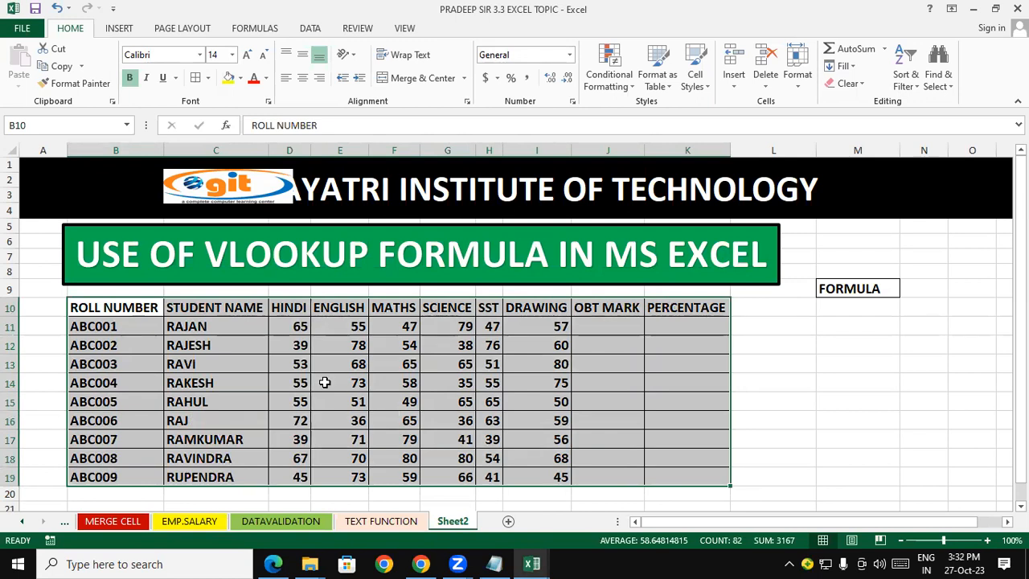
left_click(611, 402)
left_click(850, 306)
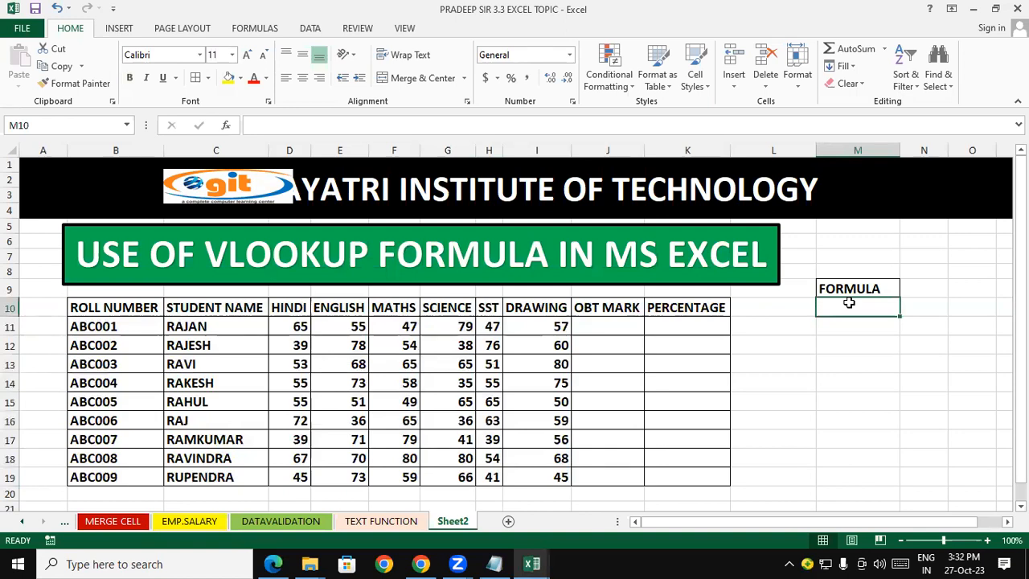
left_click(862, 385)
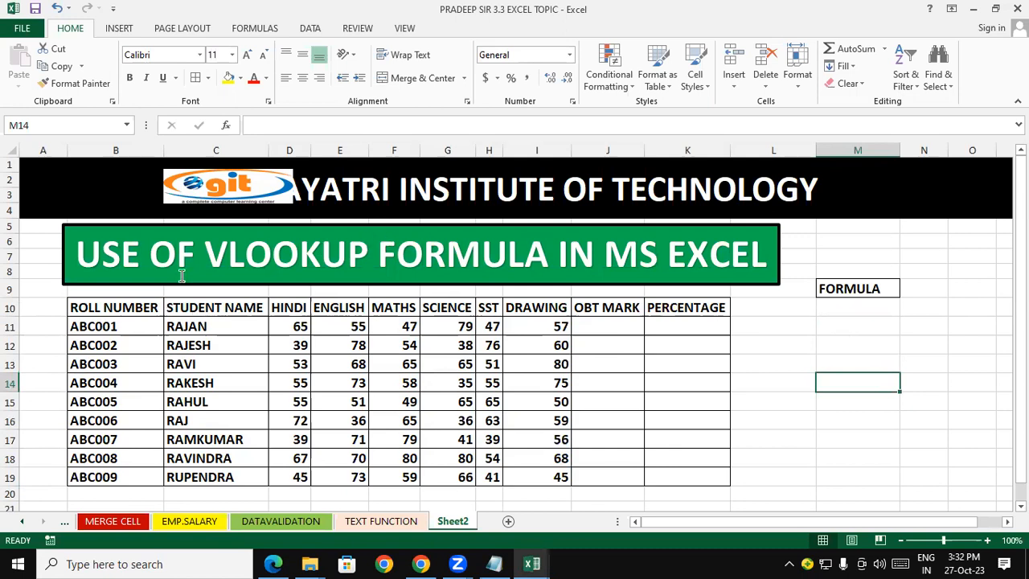
left_click(129, 311)
left_click_drag(128, 311, 141, 479)
left_click_drag(190, 312, 233, 481)
left_click_drag(293, 308, 302, 479)
left_click_drag(340, 308, 339, 477)
left_click_drag(402, 308, 405, 481)
left_click_drag(448, 313, 467, 479)
left_click_drag(490, 308, 492, 478)
left_click_drag(562, 314, 567, 479)
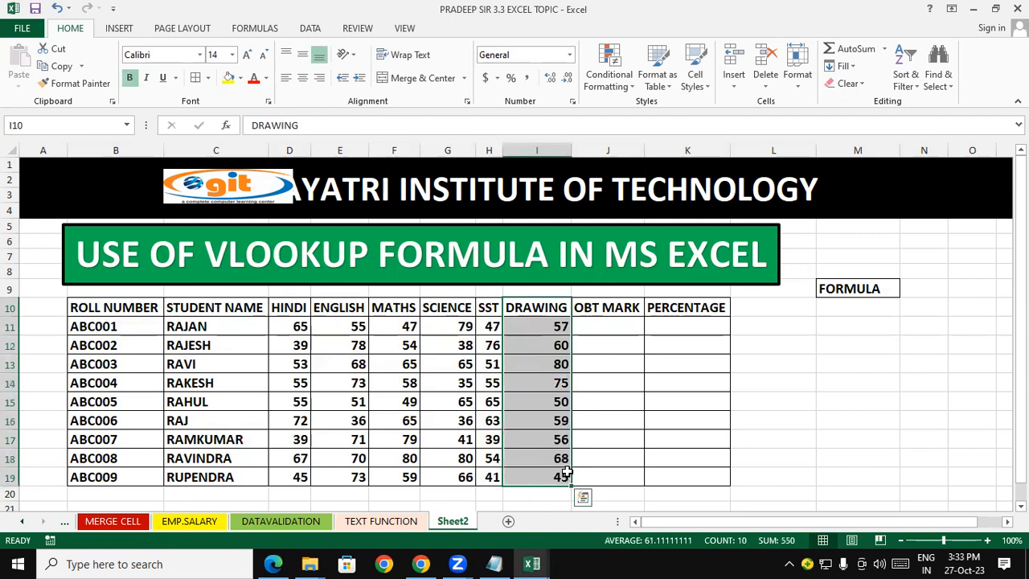
Total the first student's subject marks in the OBT MARK column with =SUM(D11:I11) and fill the formula down to row 19
left_click(678, 344)
left_click(631, 322)
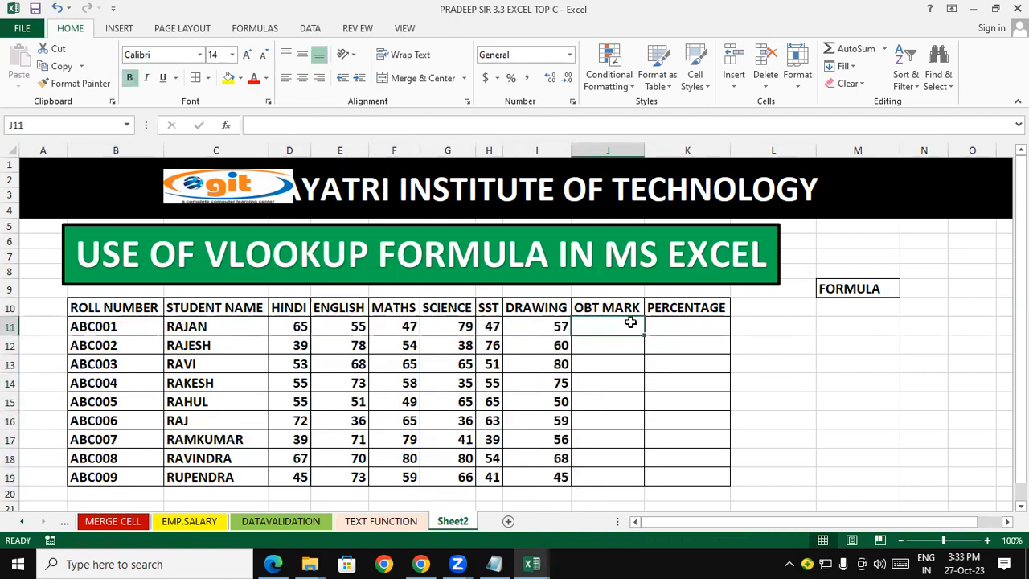
key("alt+equal")
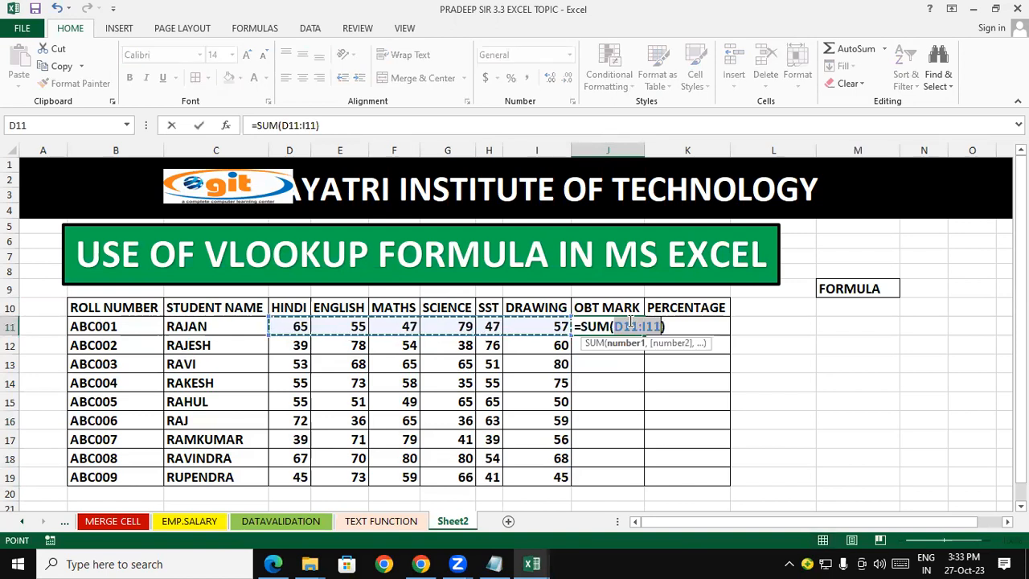
key("Return")
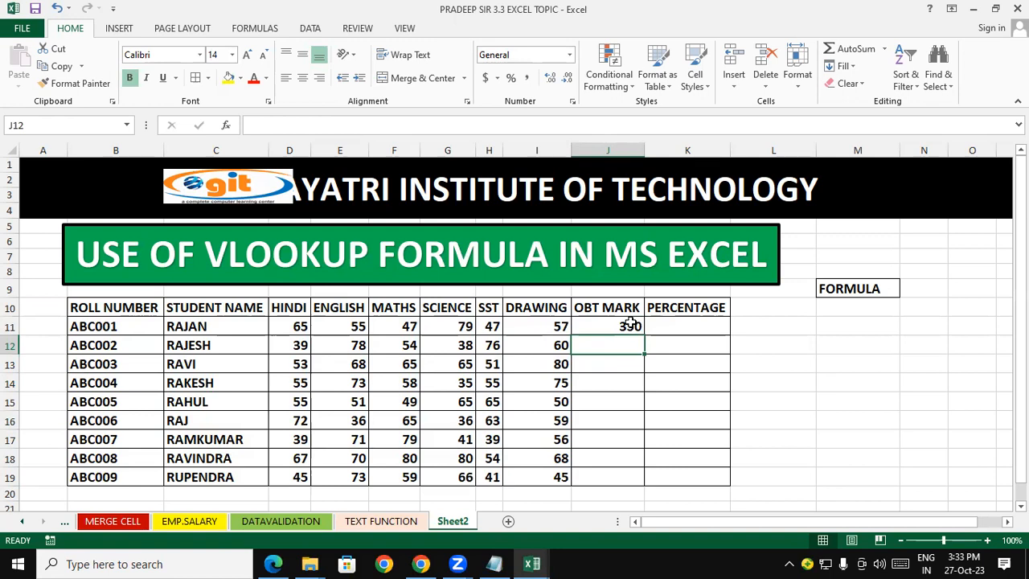
left_click(606, 440)
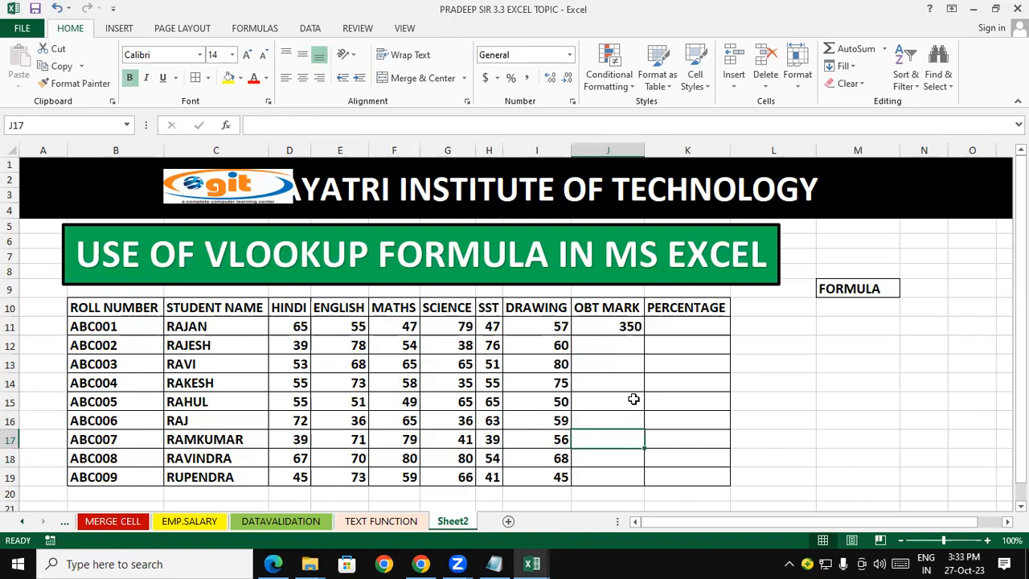
left_click(631, 325)
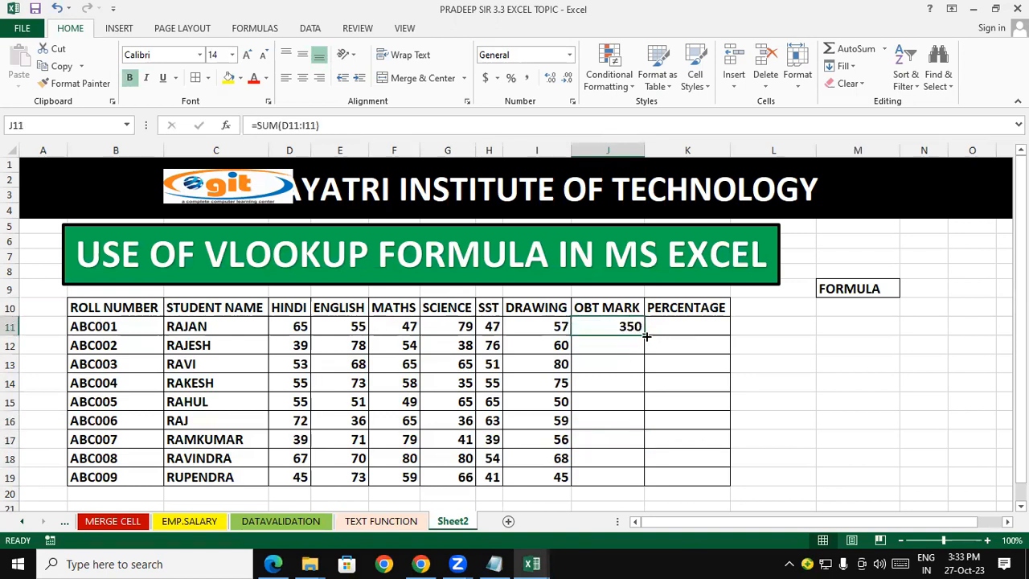
double_click(646, 336)
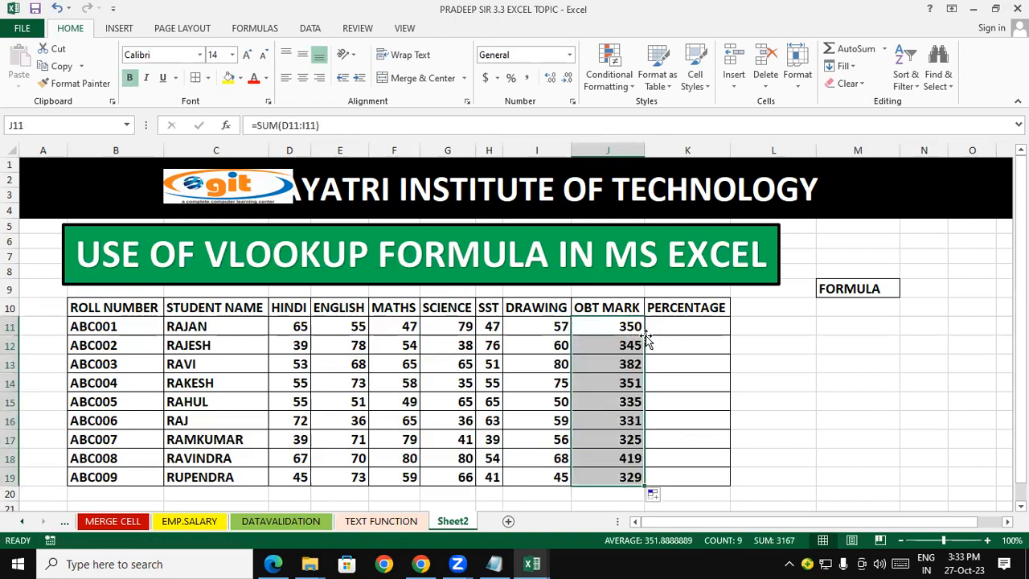
Calculate the first student's PERCENTAGE with =J11/6 and fill the formula down to row 19
left_click(687, 326)
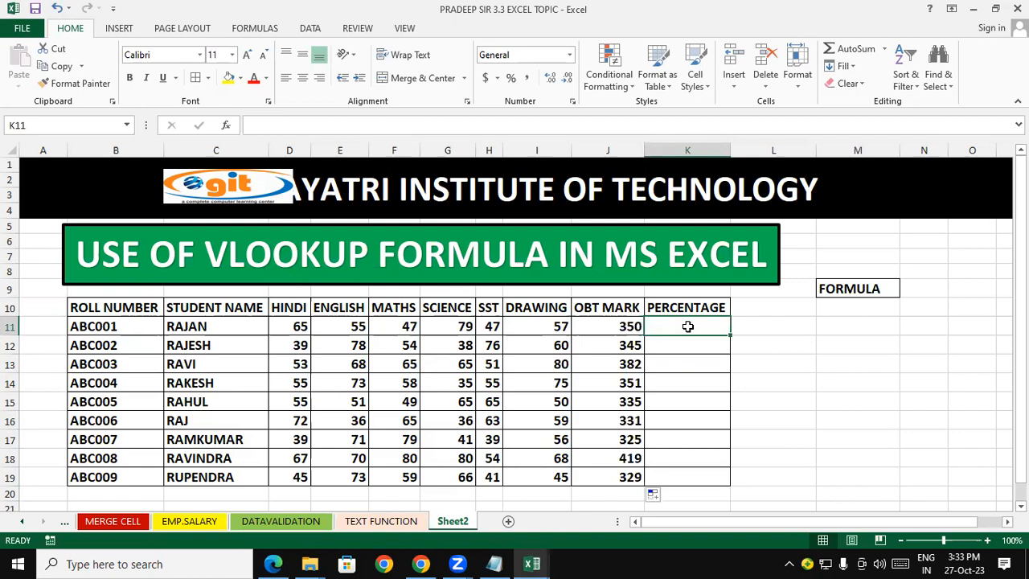
type("=")
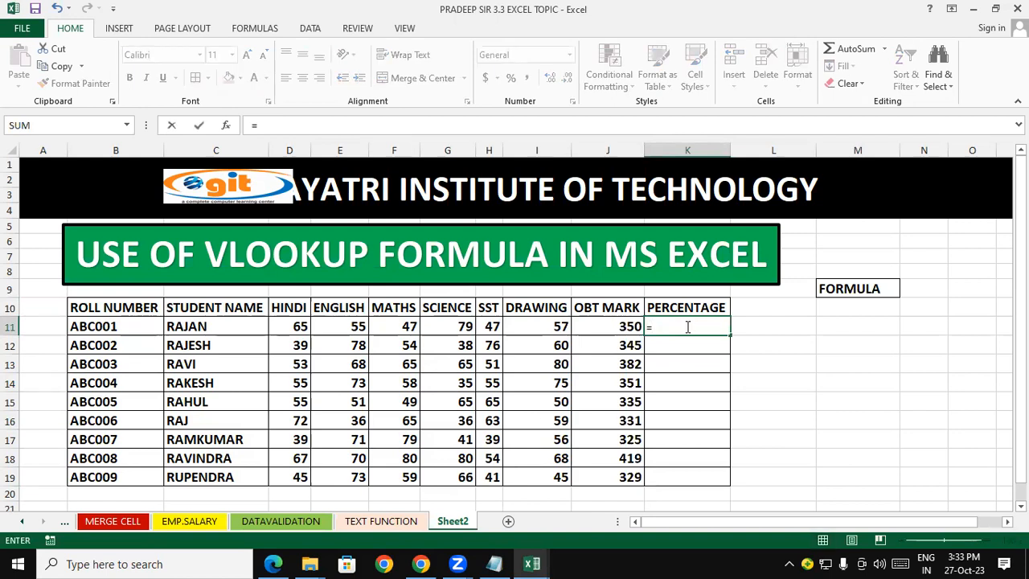
left_click(621, 326)
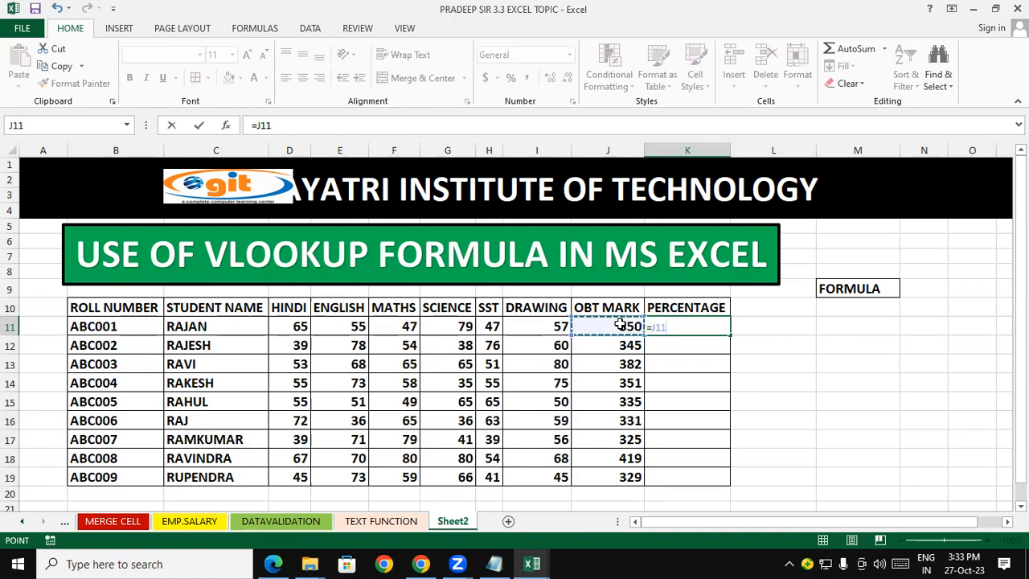
type("/")
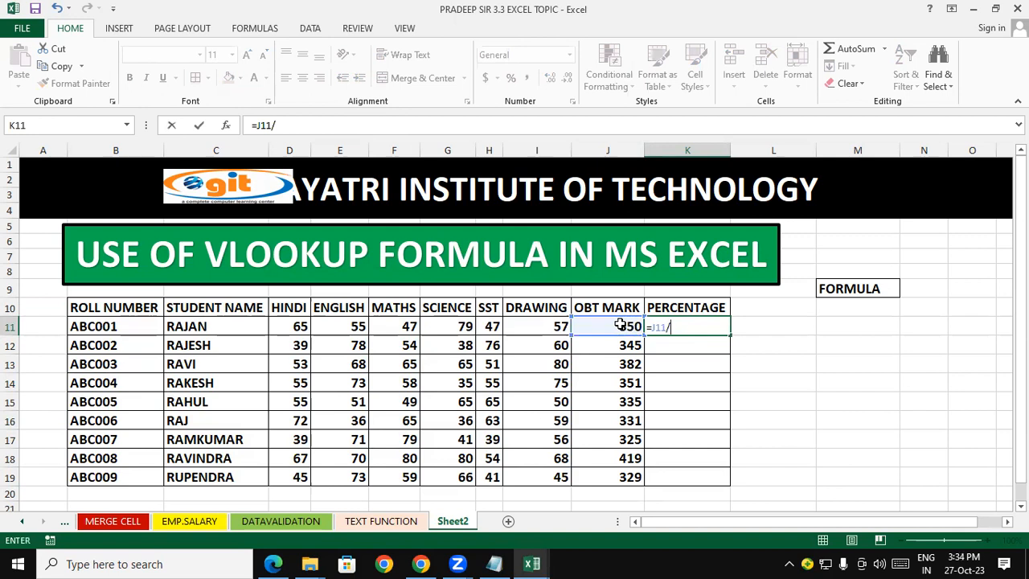
type("6")
key("Return")
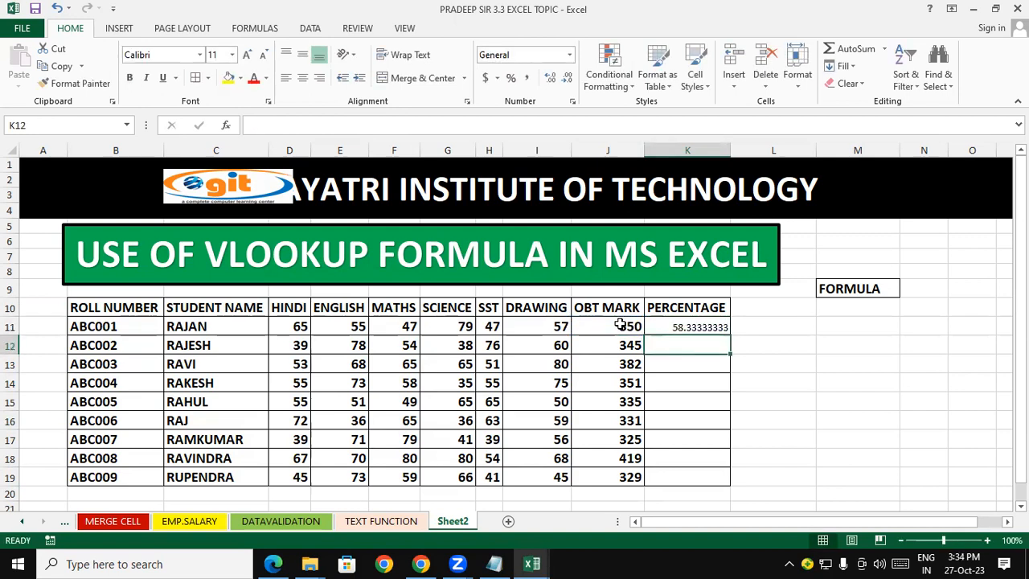
left_click(670, 330)
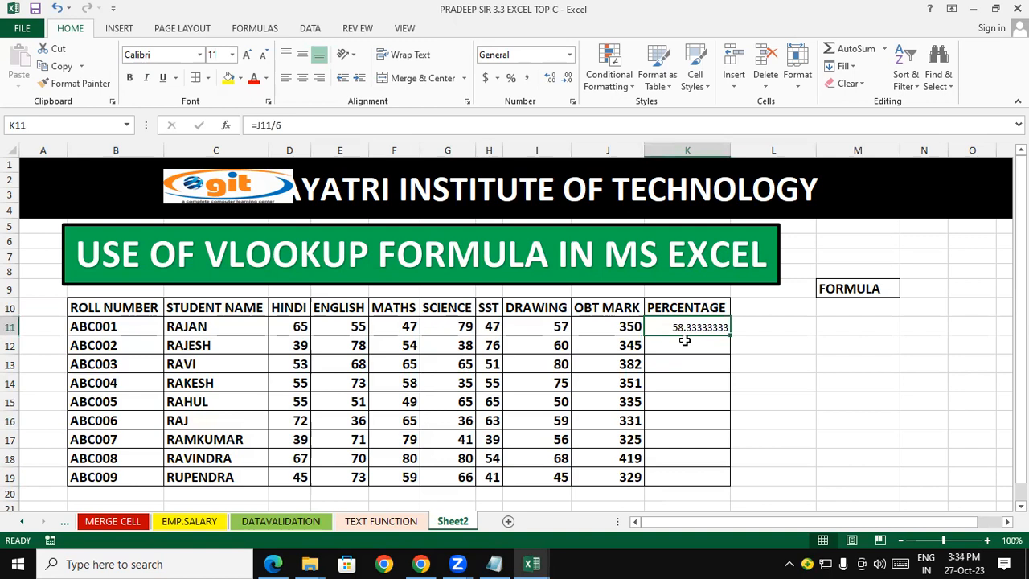
double_click(729, 336)
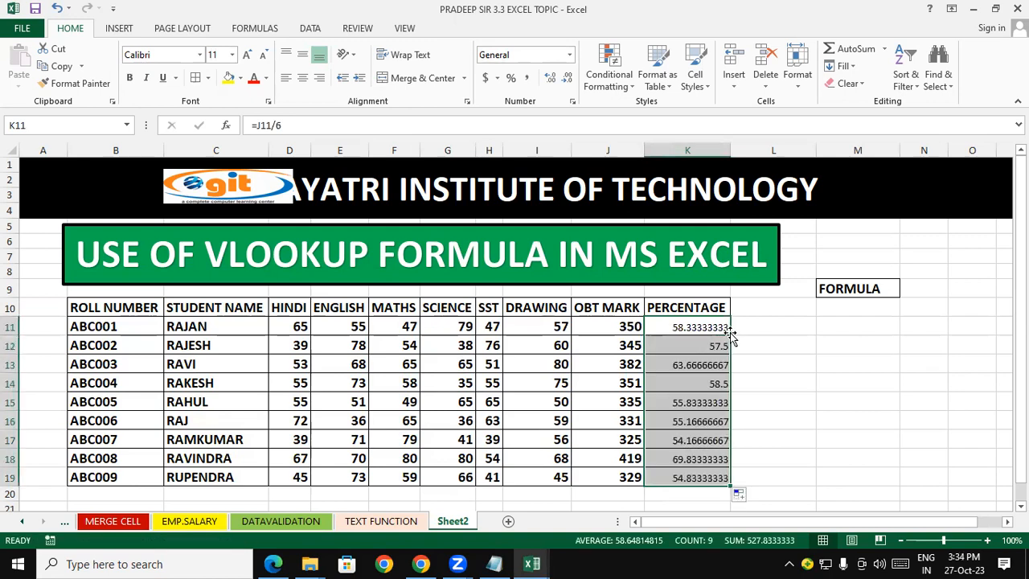
Copy the OBT MARK cell formatting onto the percentage values K11:K19 with Format Painter
left_click(577, 324)
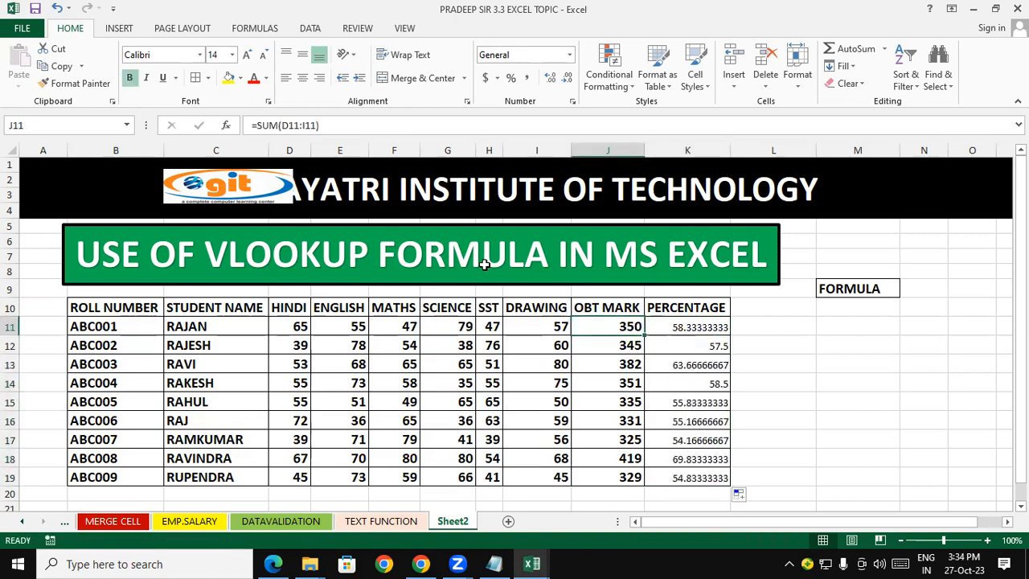
left_click(78, 83)
left_click_drag(696, 325, 714, 478)
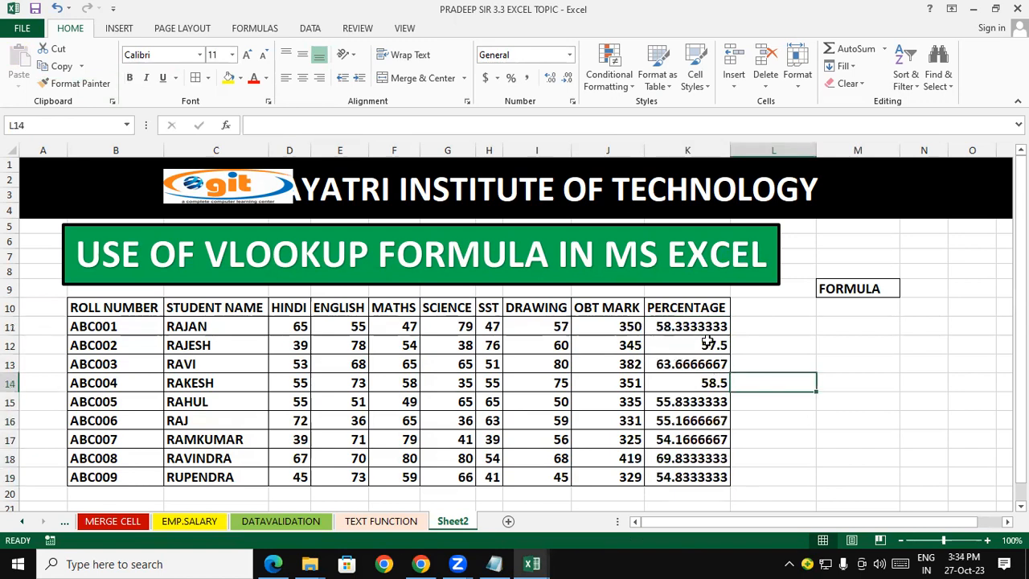
Reduce the percentage values in K11:K19 to two decimal places
left_click_drag(717, 327, 715, 478)
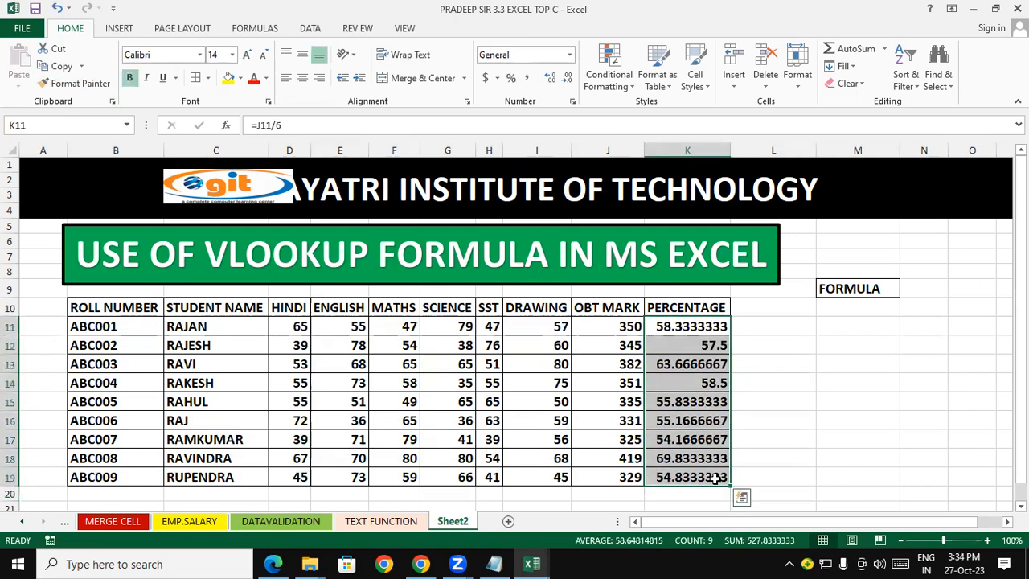
left_click(568, 78)
left_click(568, 78)
left_click(568, 78)
left_click(567, 78)
left_click(568, 78)
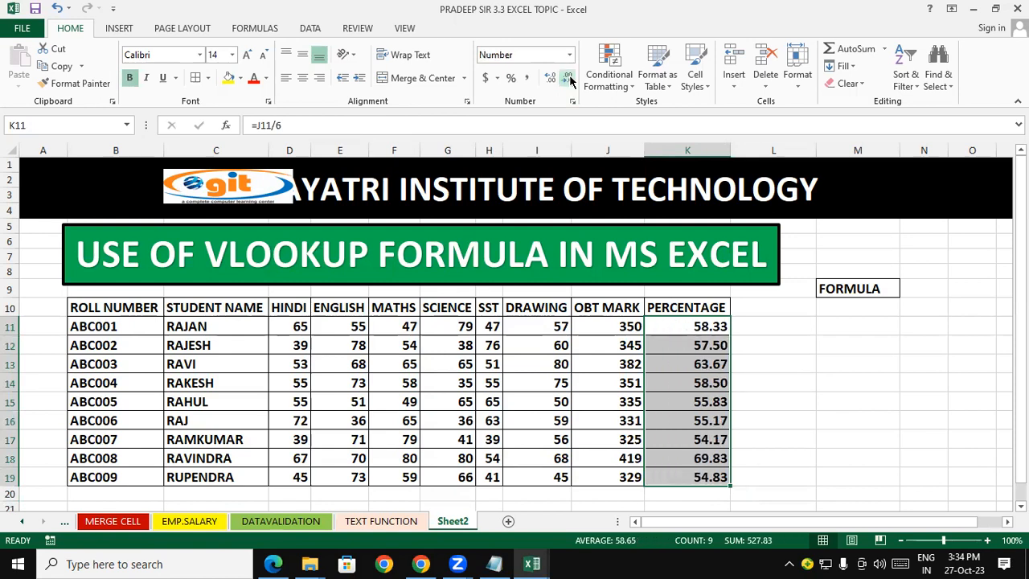
left_click(823, 420)
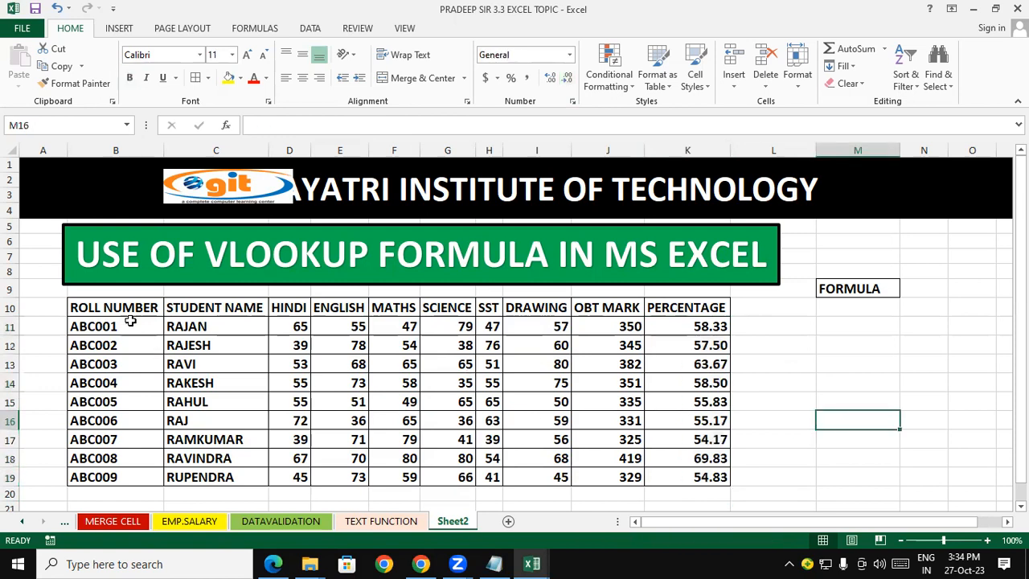
Format the header row B10:K10 with black text and a yellow fill
left_click_drag(122, 299, 668, 301)
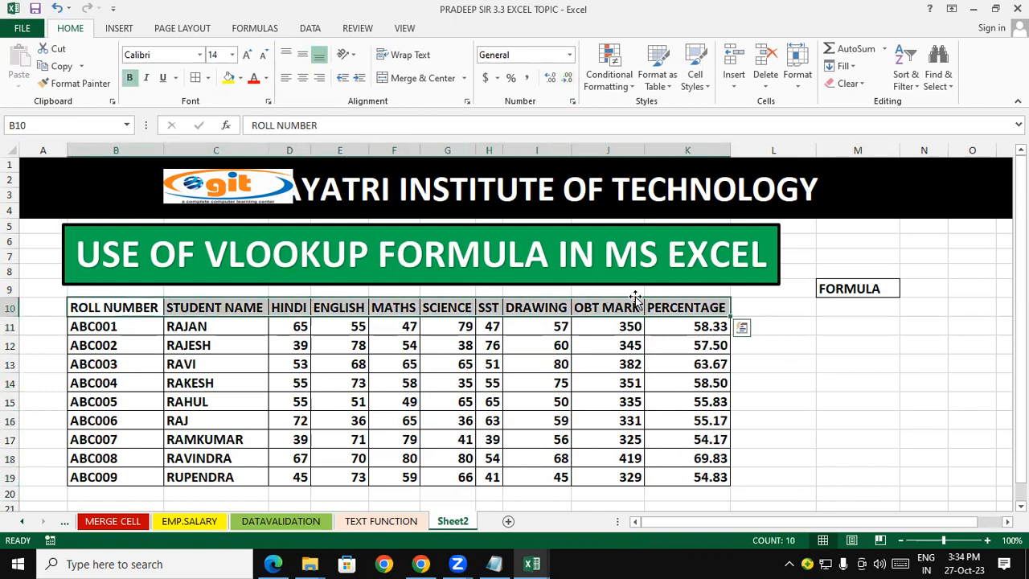
left_click(253, 78)
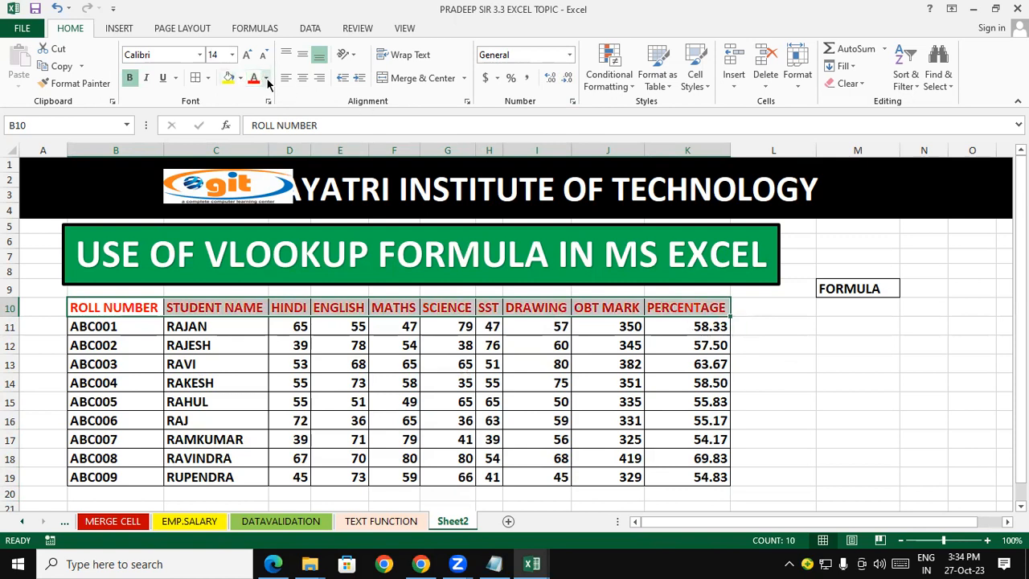
left_click(266, 78)
left_click(281, 97)
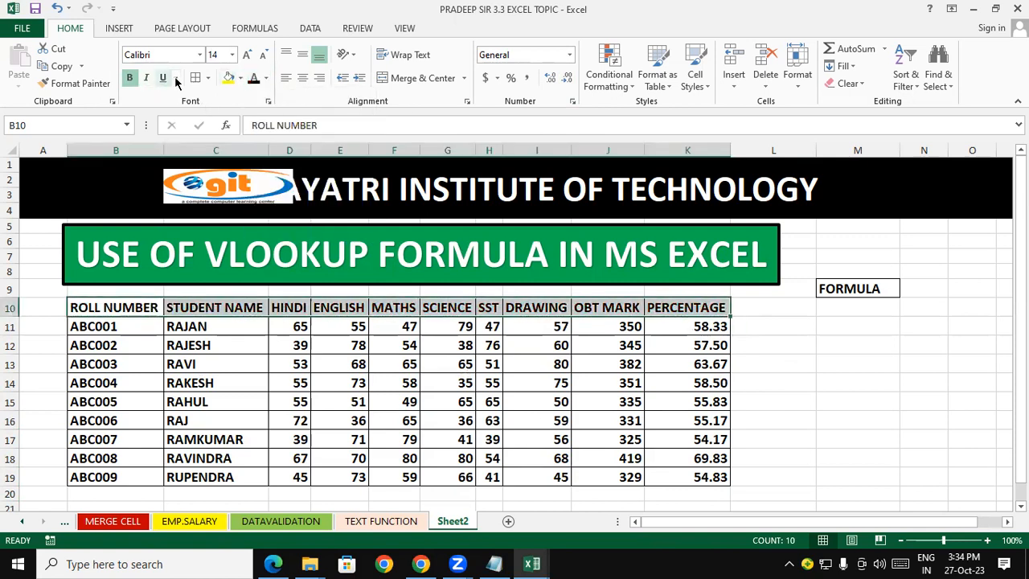
left_click(230, 78)
left_click(766, 339)
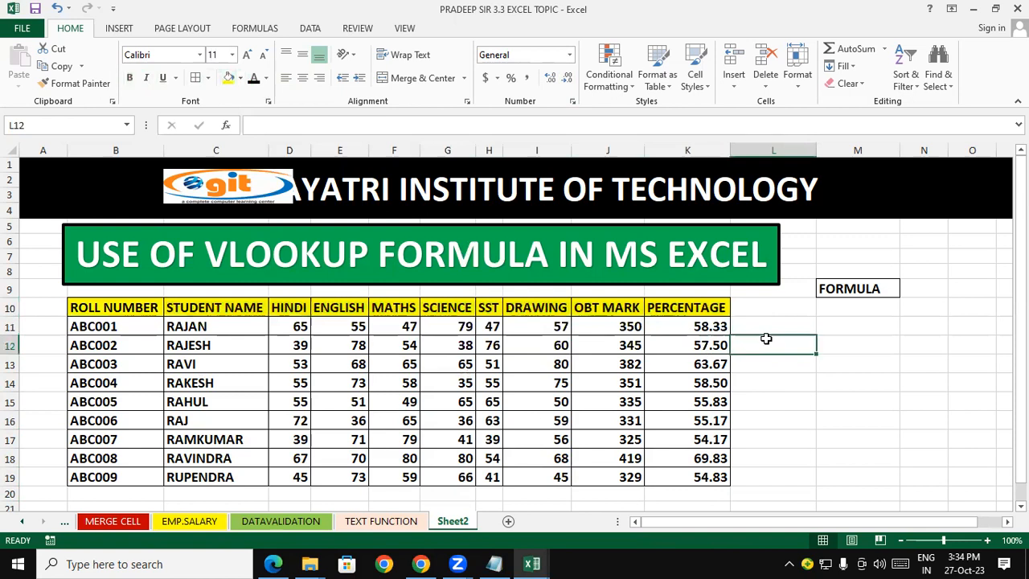
left_click(848, 400)
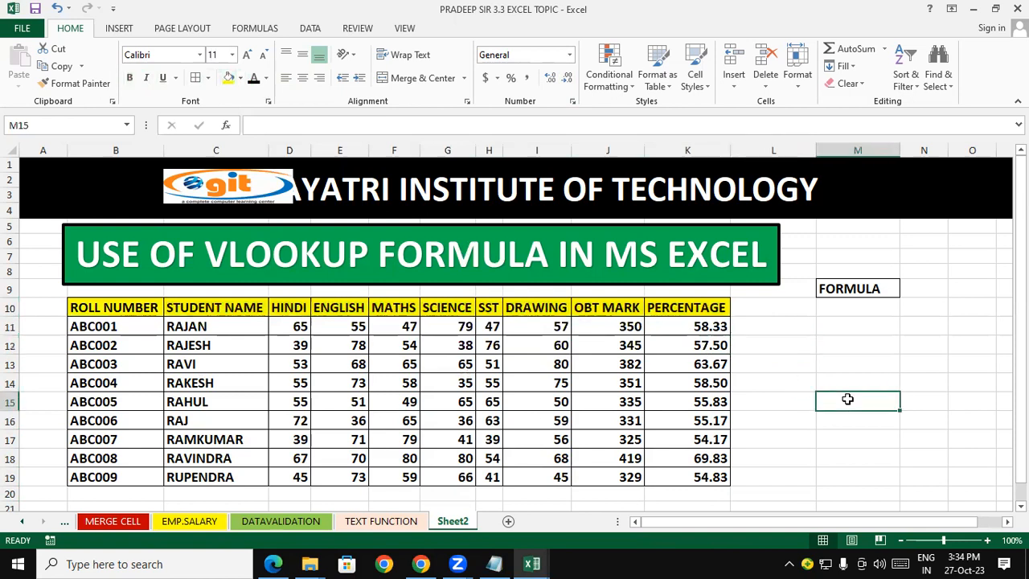
Examine the first student's record across the roll number, name and subject mark columns
left_click(130, 324)
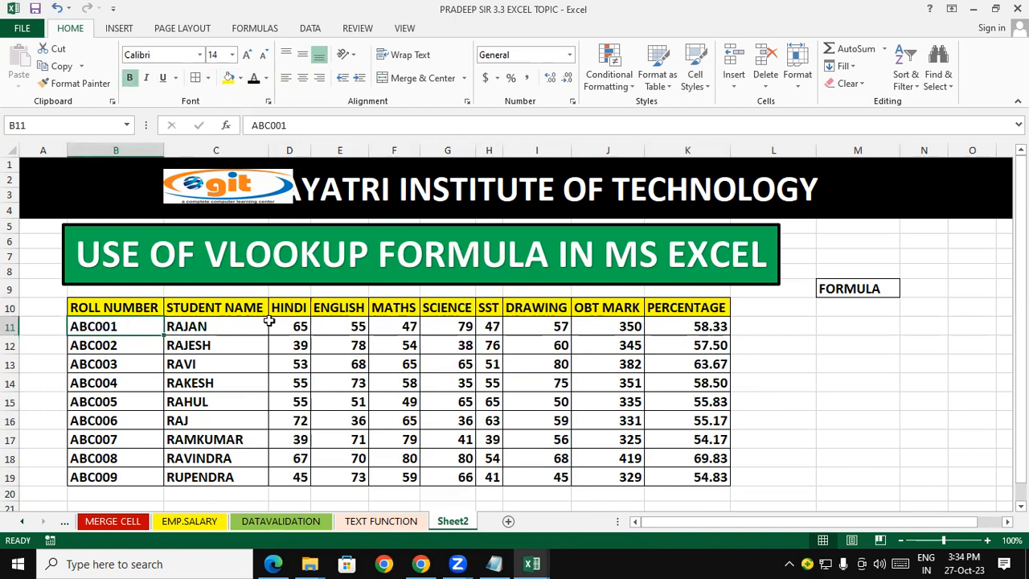
left_click_drag(237, 330, 635, 478)
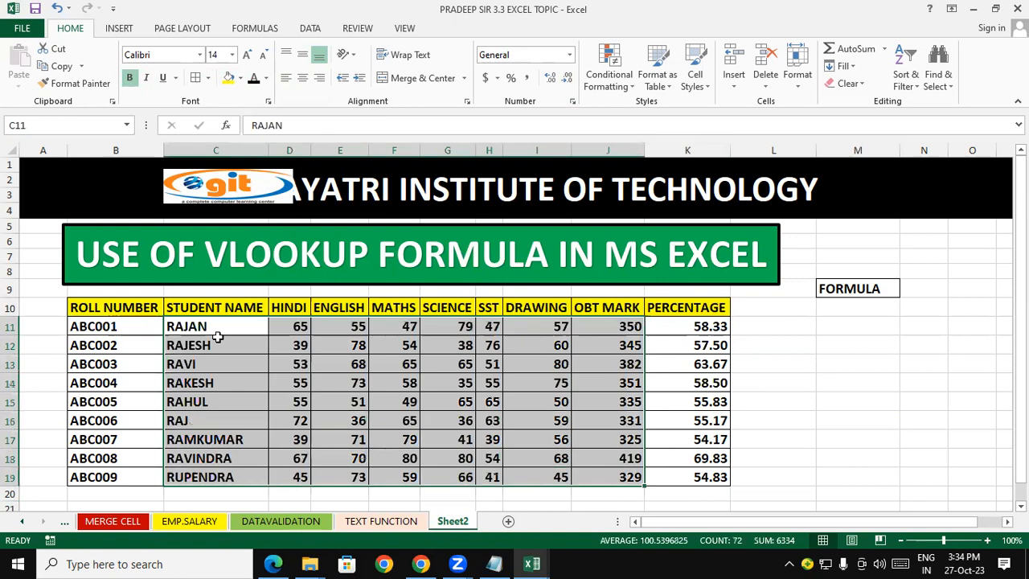
left_click(119, 321)
left_click(195, 327)
left_click(296, 328)
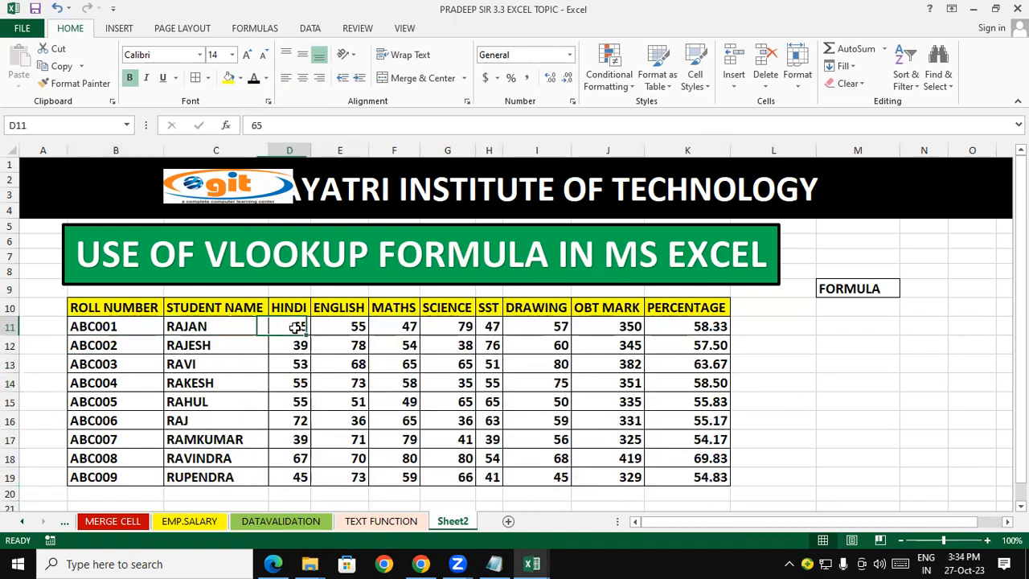
left_click(343, 324)
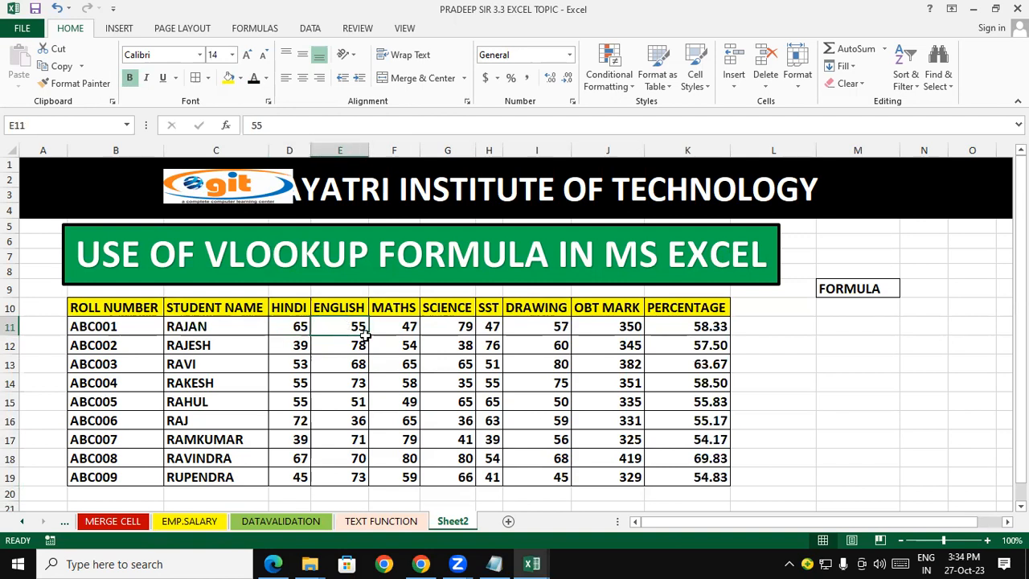
left_click(397, 325)
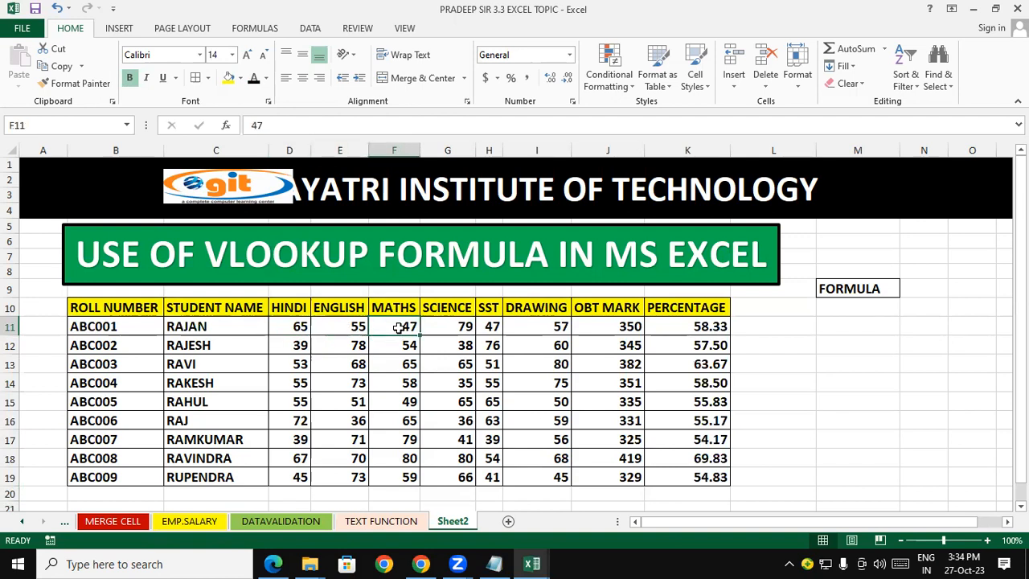
left_click(452, 327)
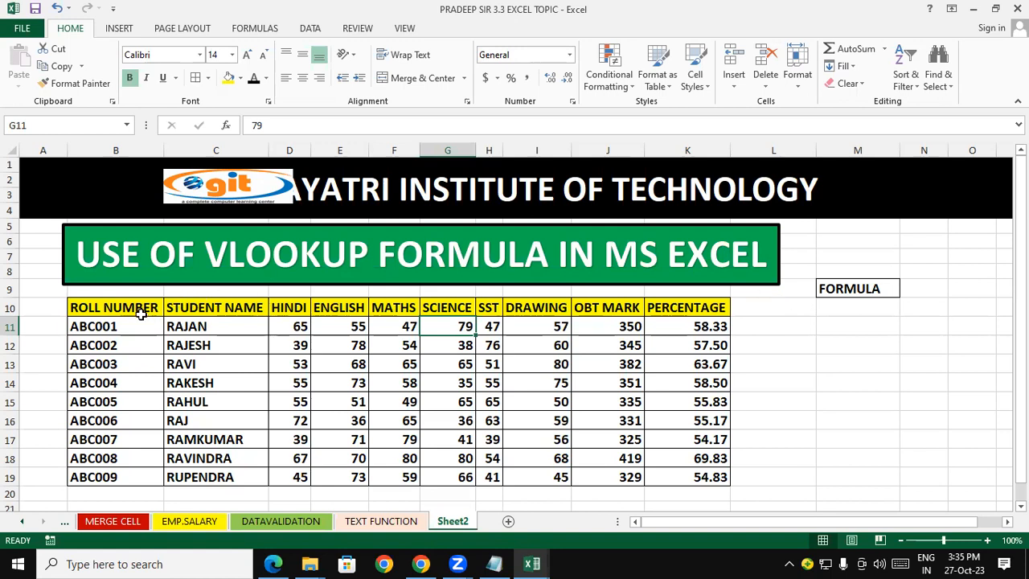
Copy the header row B10:K10 and paste it transposed as a vertical list starting at M11
left_click_drag(139, 309, 661, 307)
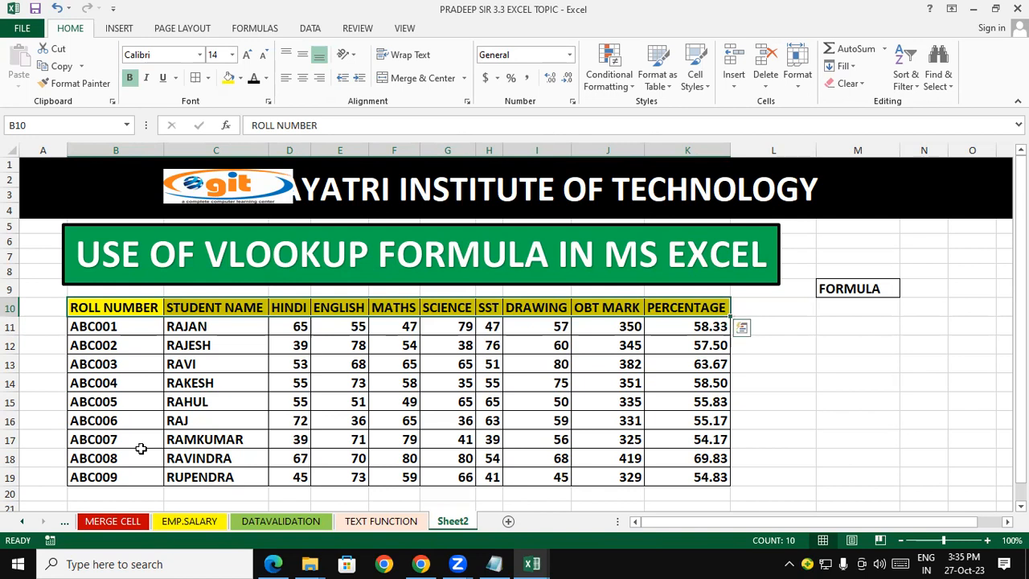
right_click(255, 309)
left_click(318, 40)
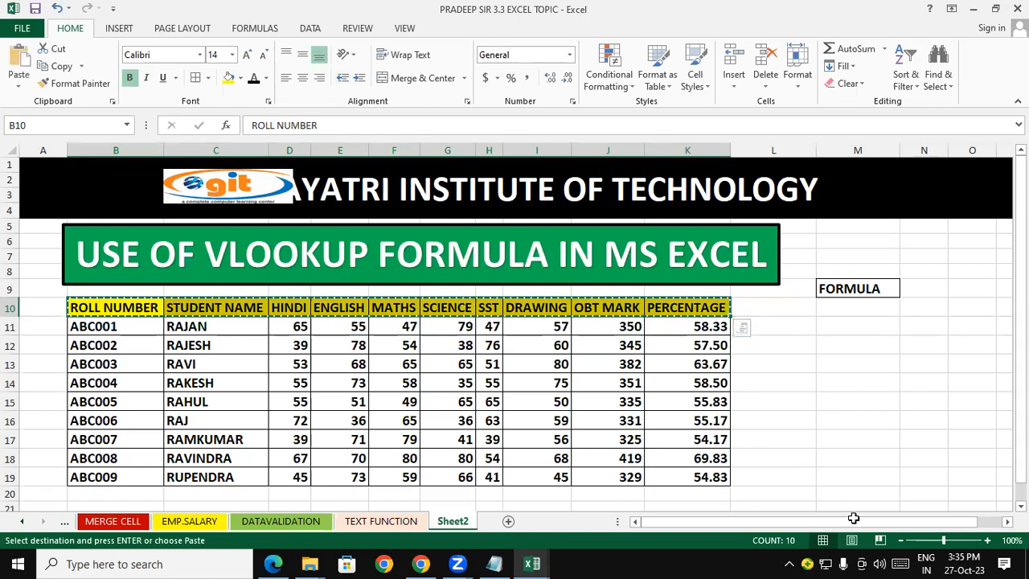
left_click(836, 329)
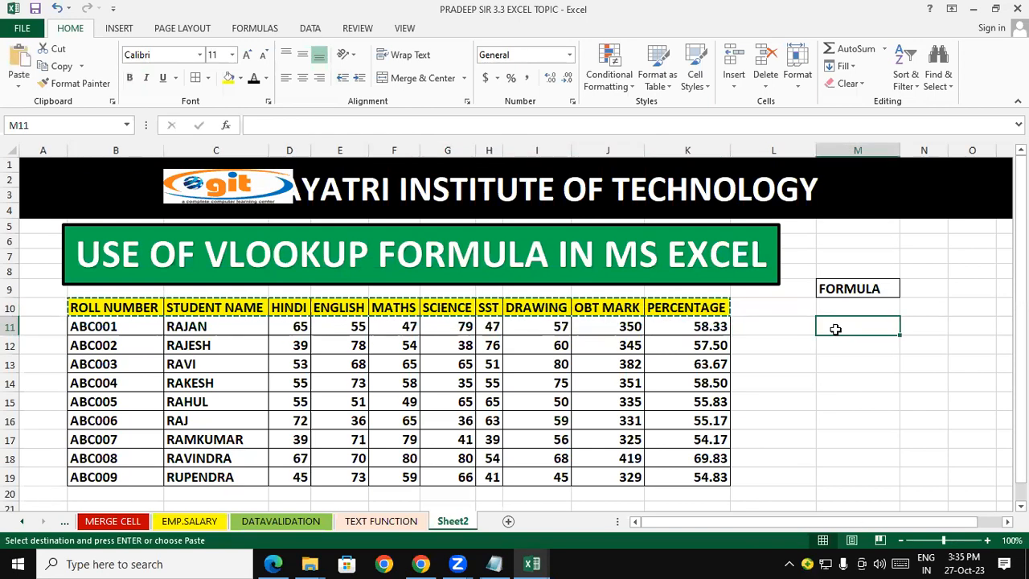
right_click(835, 328)
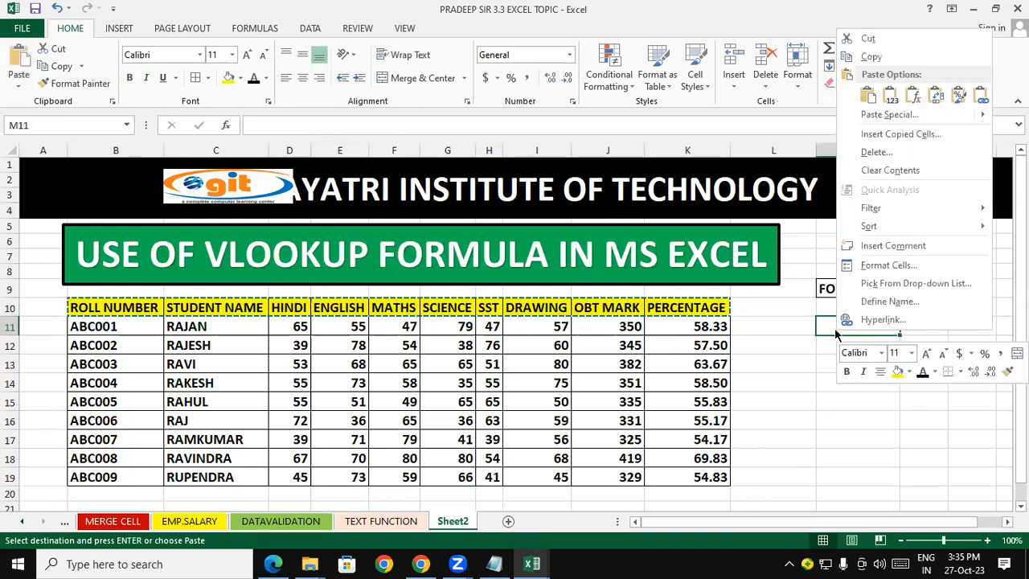
left_click(896, 119)
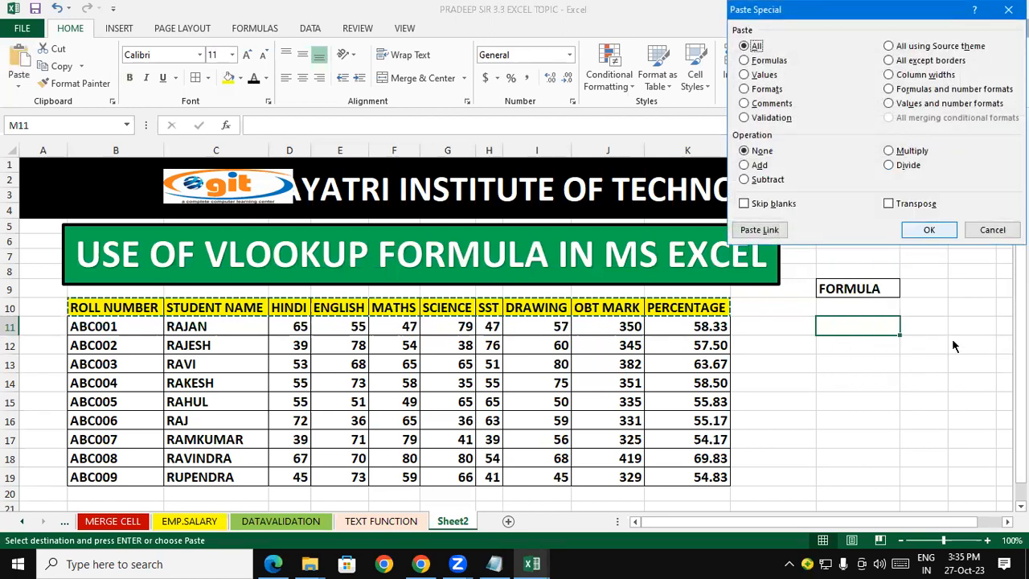
left_click(905, 206)
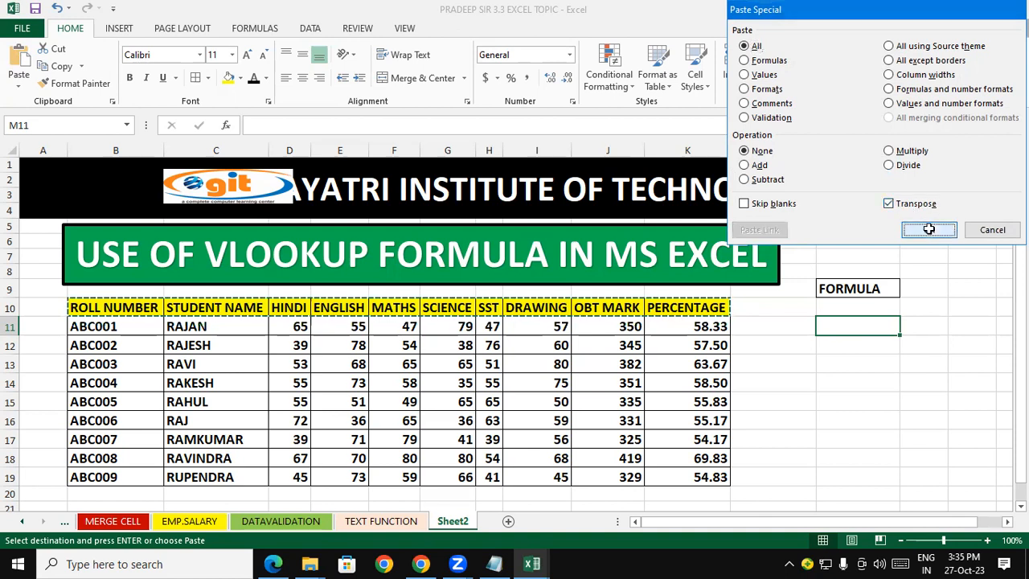
left_click(929, 229)
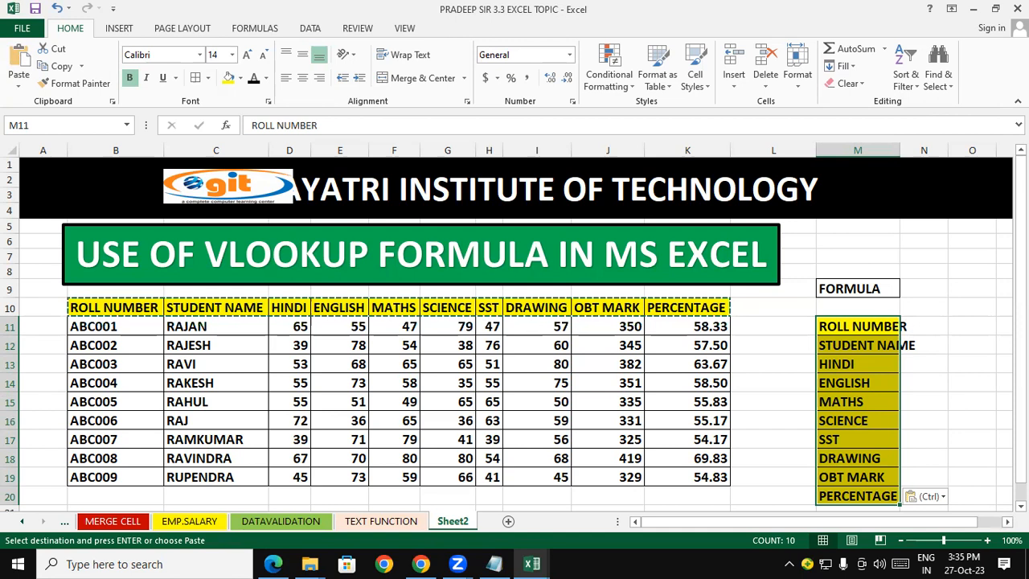
Narrow the logo picture and move it clear of the GAYATRI INSTITUTE OF TECHNOLOGY banner title
left_click(1020, 506)
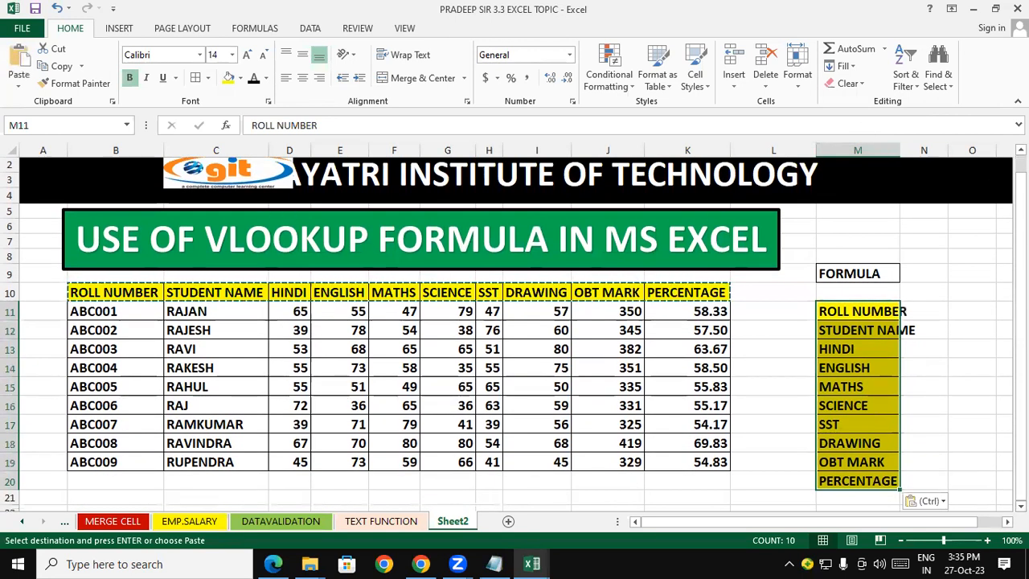
scroll(515, 345, "up", 1)
left_click(286, 193)
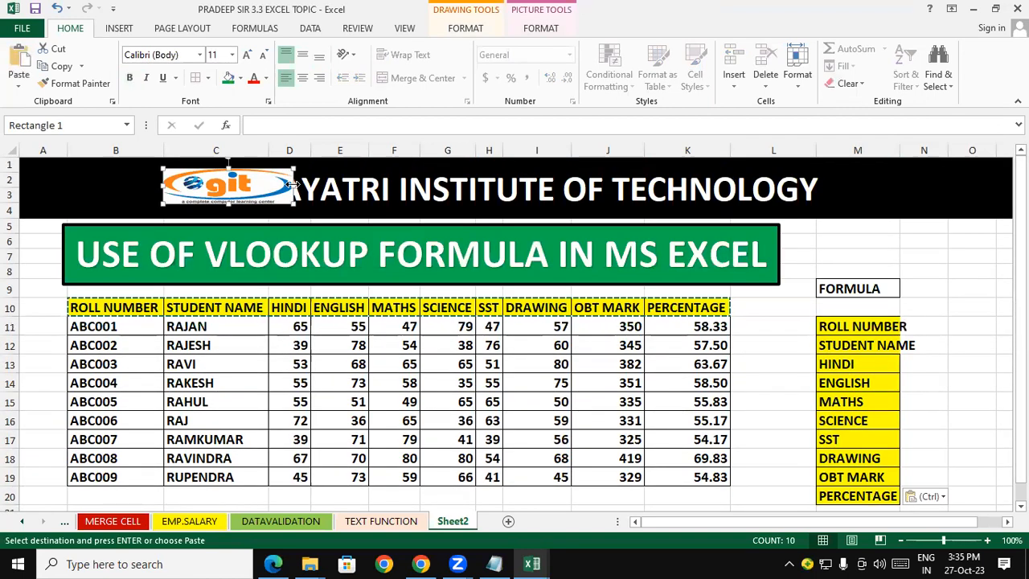
left_click_drag(290, 185, 176, 193)
left_click(757, 402)
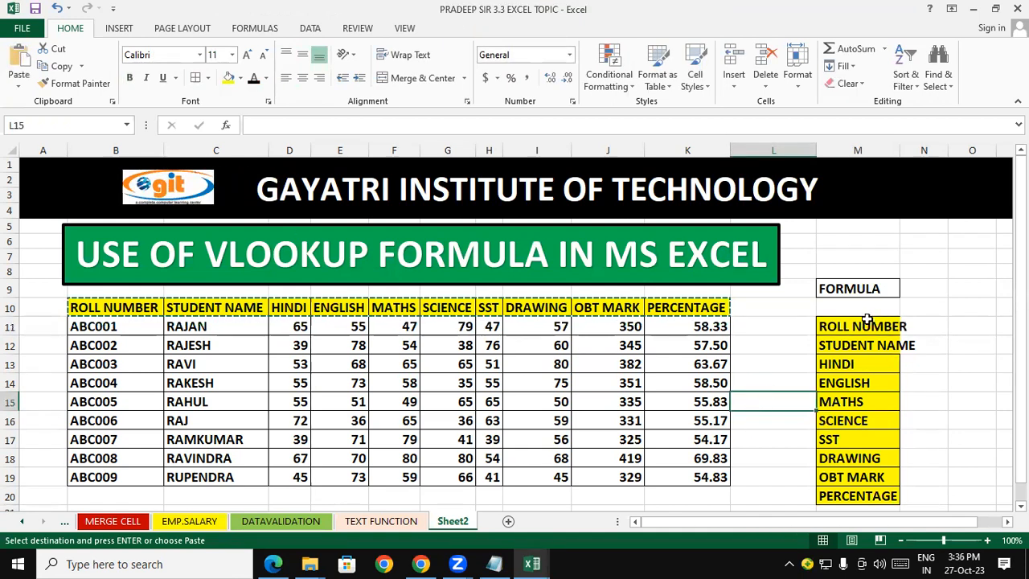
Examine the transposed labels in column M, from roll number and student name through the subjects to the obtained mark
left_click(868, 320)
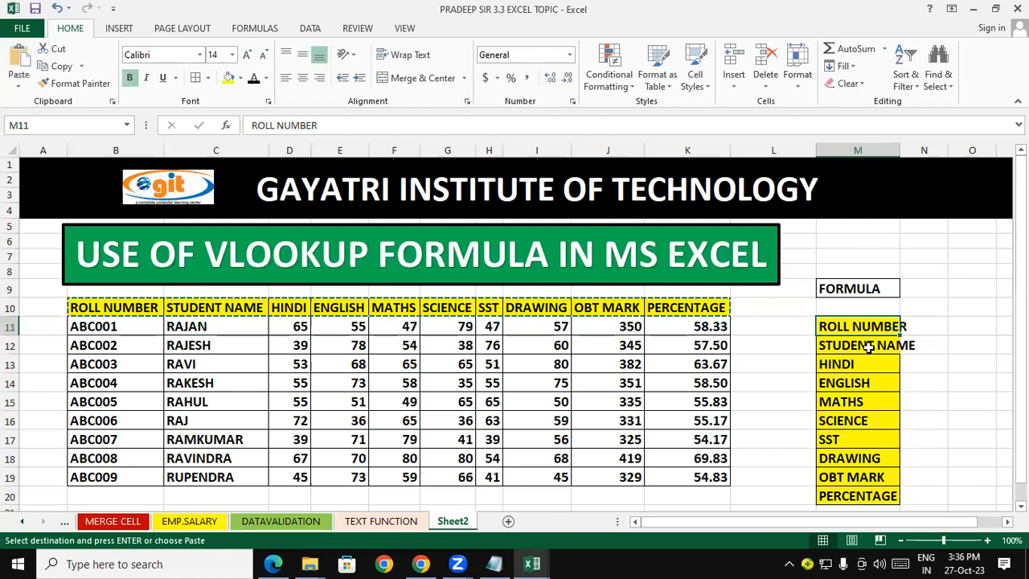
left_click(879, 344)
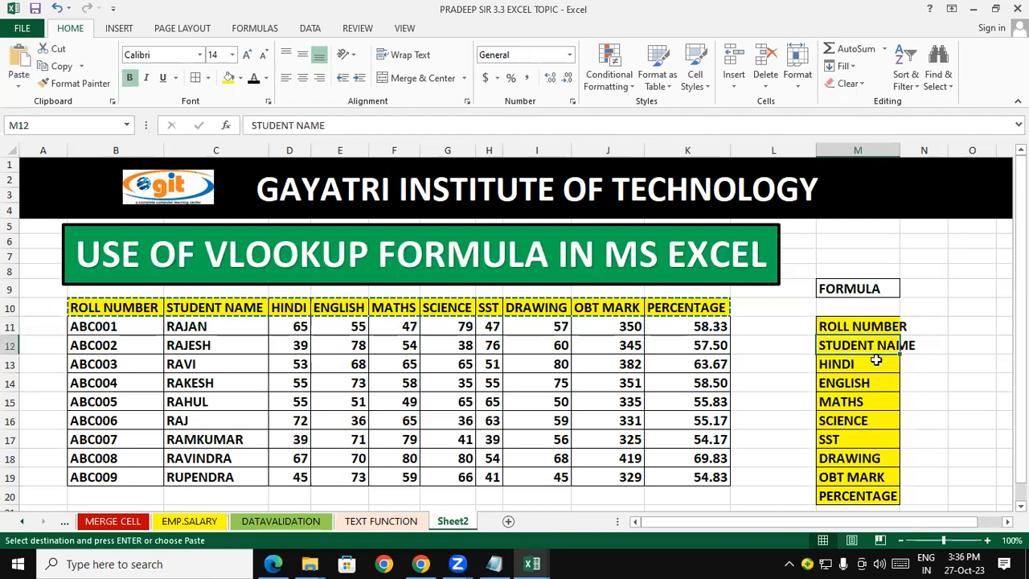
left_click(875, 364)
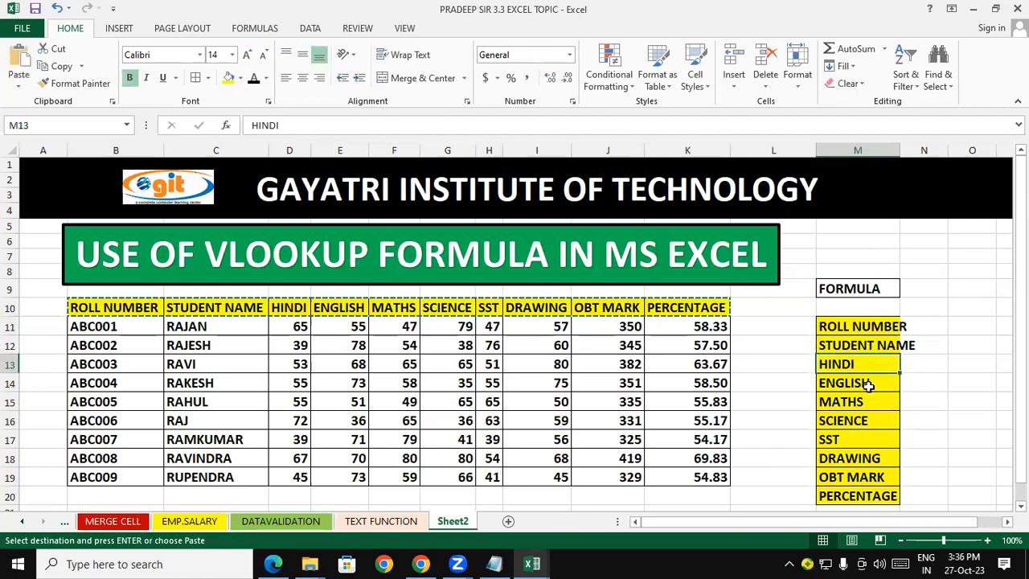
left_click_drag(869, 372, 879, 464)
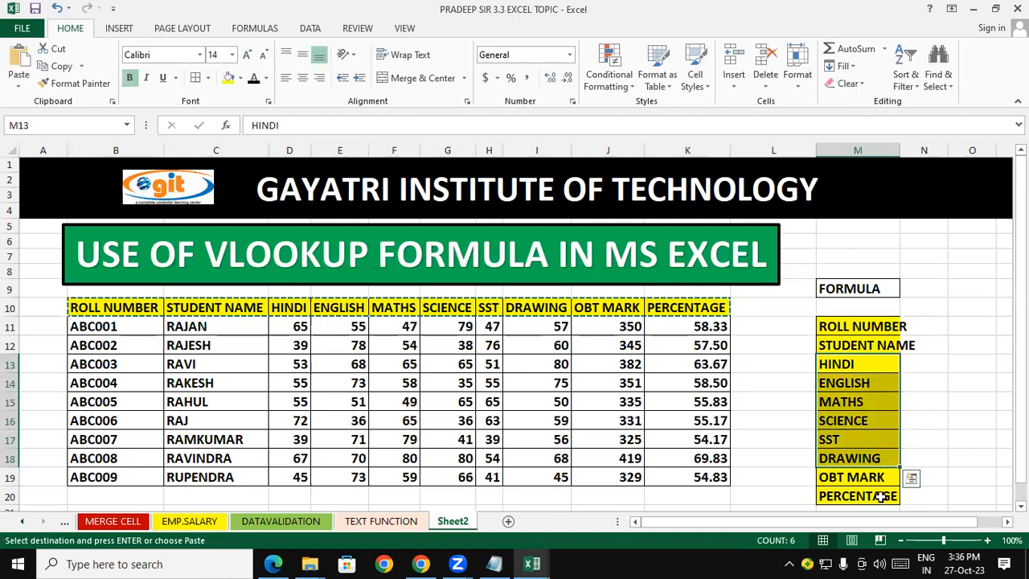
left_click(883, 476)
left_click(951, 469)
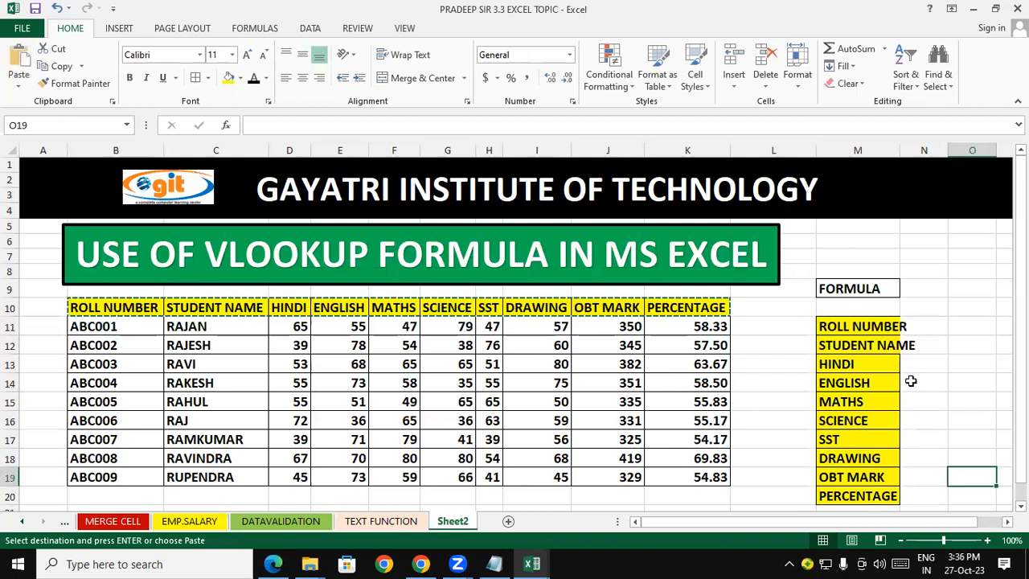
Move the FORMULA label from M9 up to M7
right_click(860, 288)
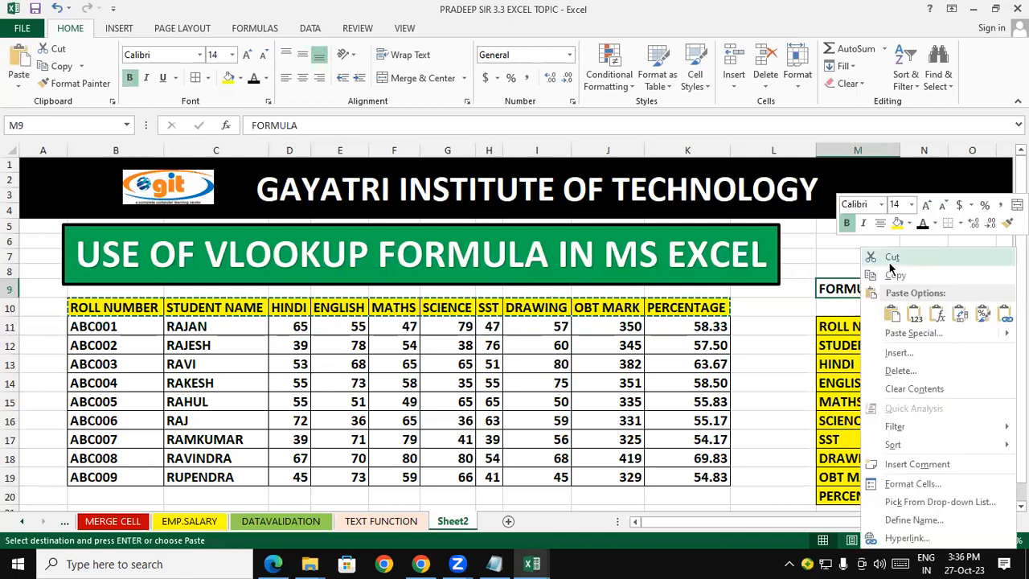
left_click(860, 253)
left_click(855, 251)
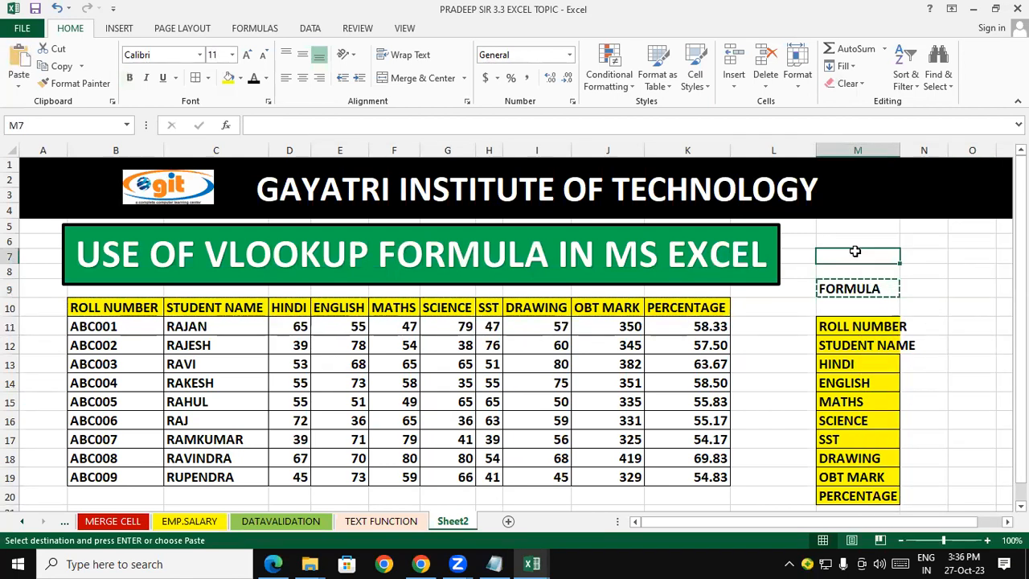
key("ctrl+v")
left_click(931, 364)
Move the vertical label list M11:M20 up one row so it starts at M10
left_click_drag(864, 331, 880, 499)
right_click(849, 378)
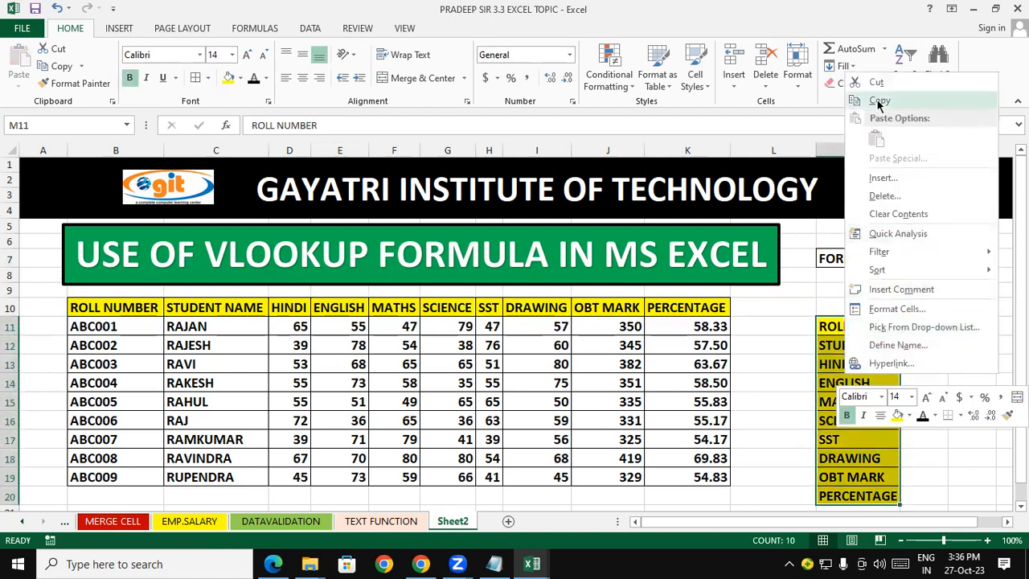
left_click(877, 81)
left_click(841, 308)
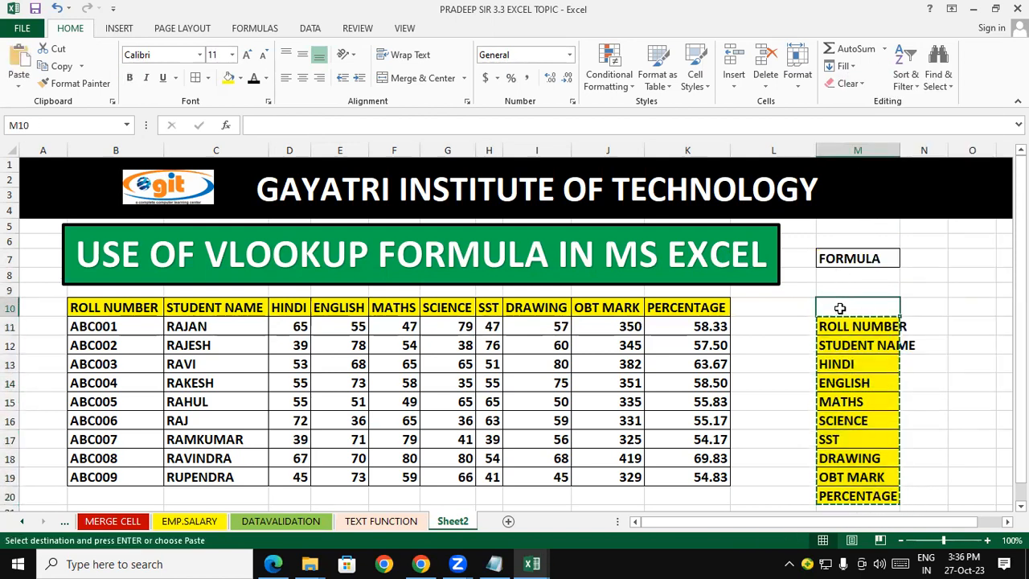
key("ctrl+v")
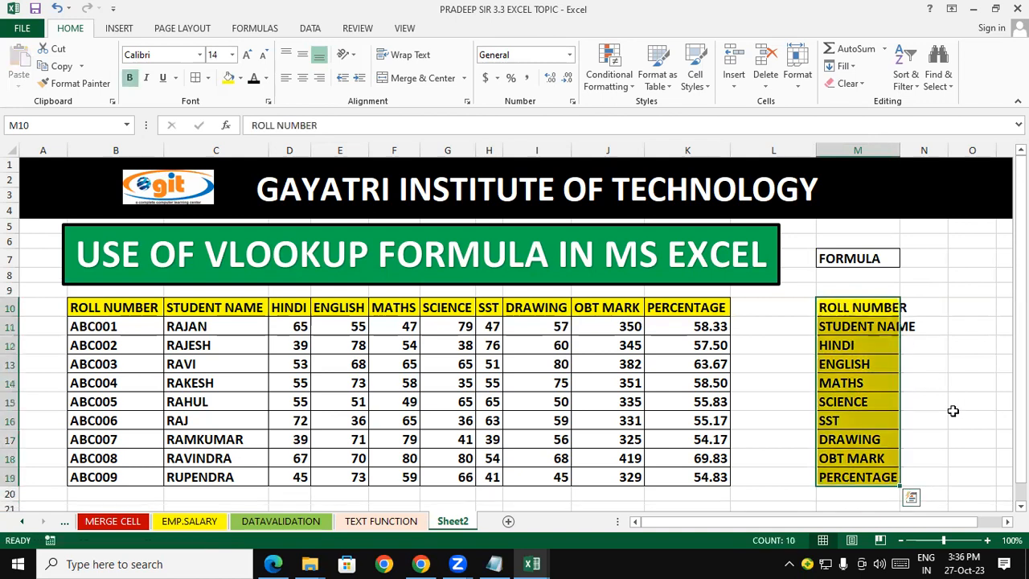
left_click(953, 415)
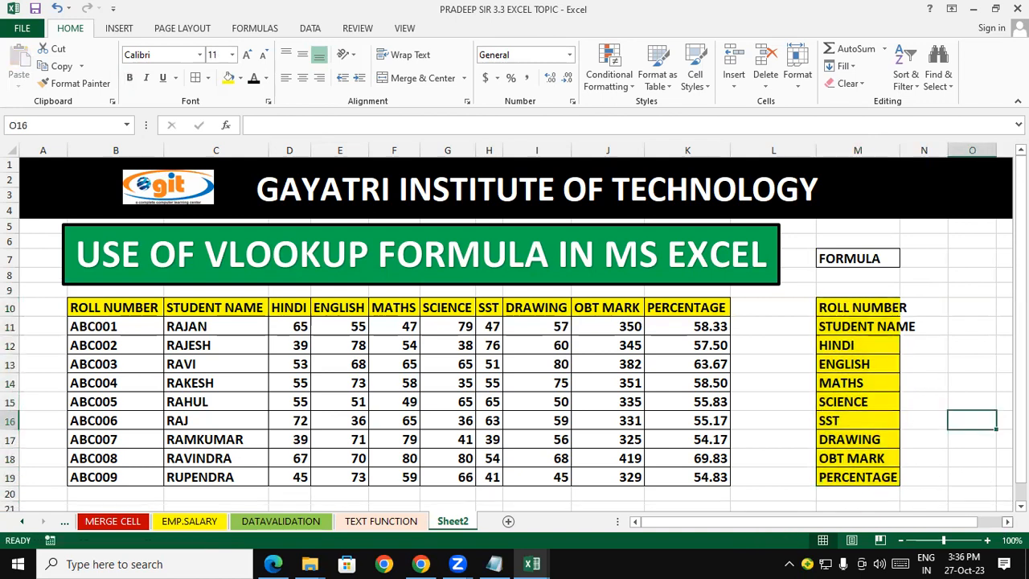
Auto-fit the width of column M to its labels and apply all borders to M10:N19
left_click(1007, 522)
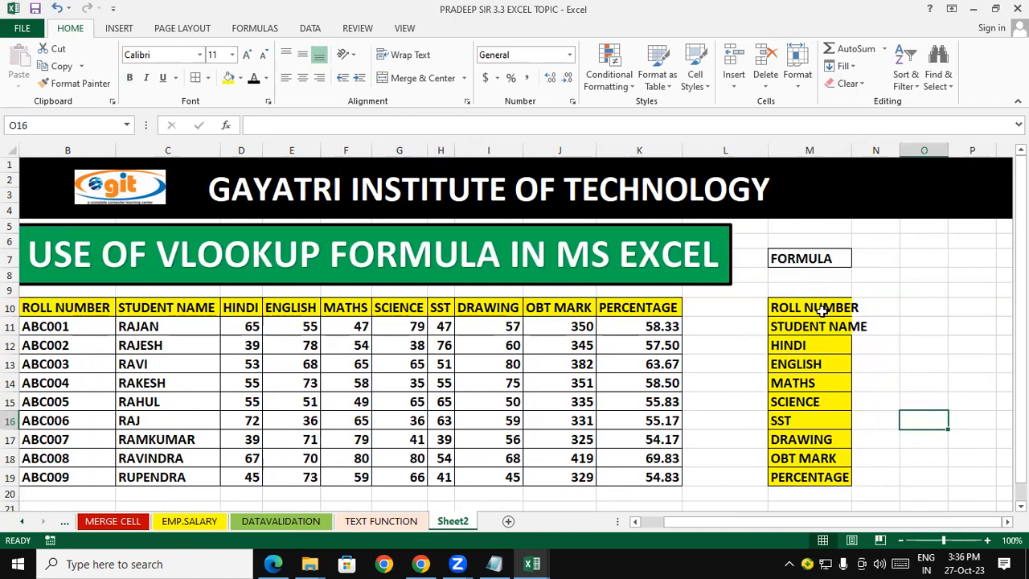
left_click(822, 312)
double_click(853, 150)
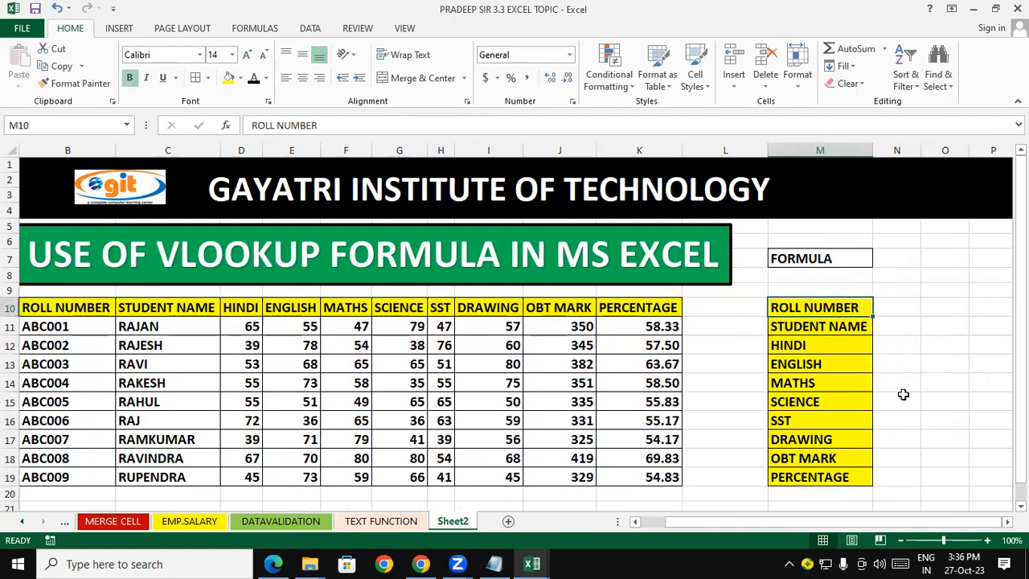
left_click_drag(815, 307, 904, 480)
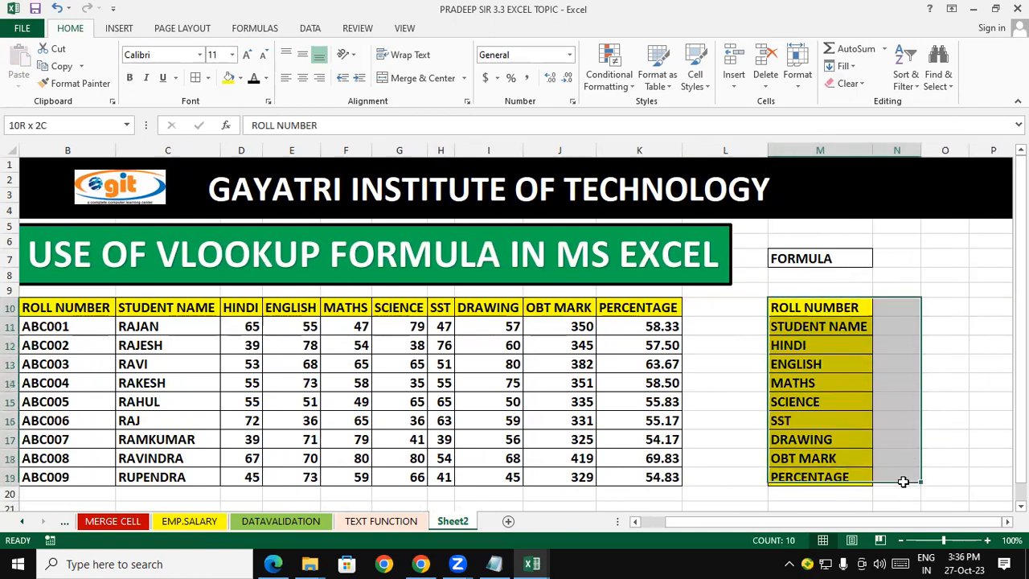
left_click(194, 77)
Compare the vertical labels in column M with the header row and first records of the marks table
left_click(832, 326)
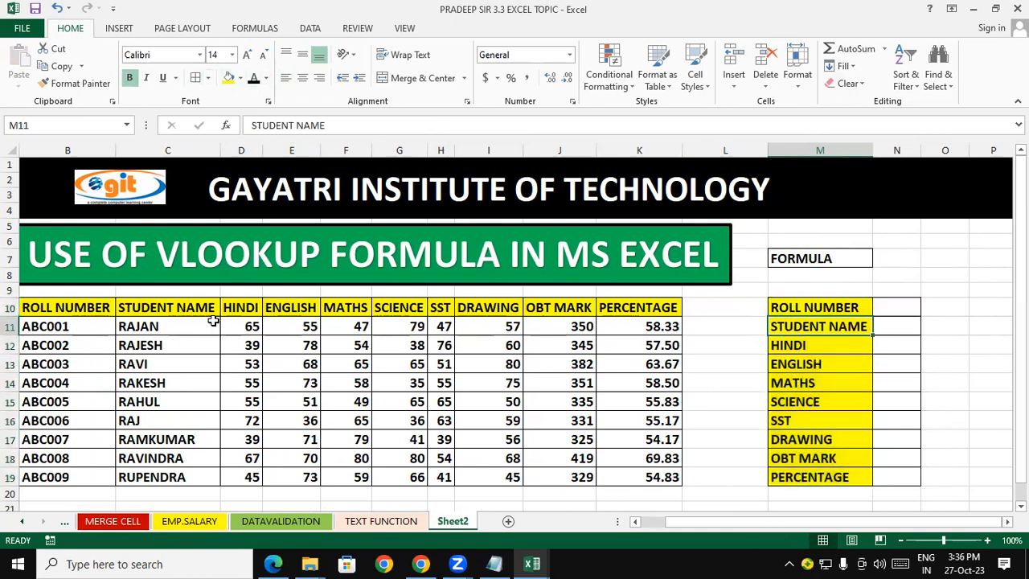
left_click_drag(48, 310, 163, 360)
left_click_drag(804, 328, 806, 391)
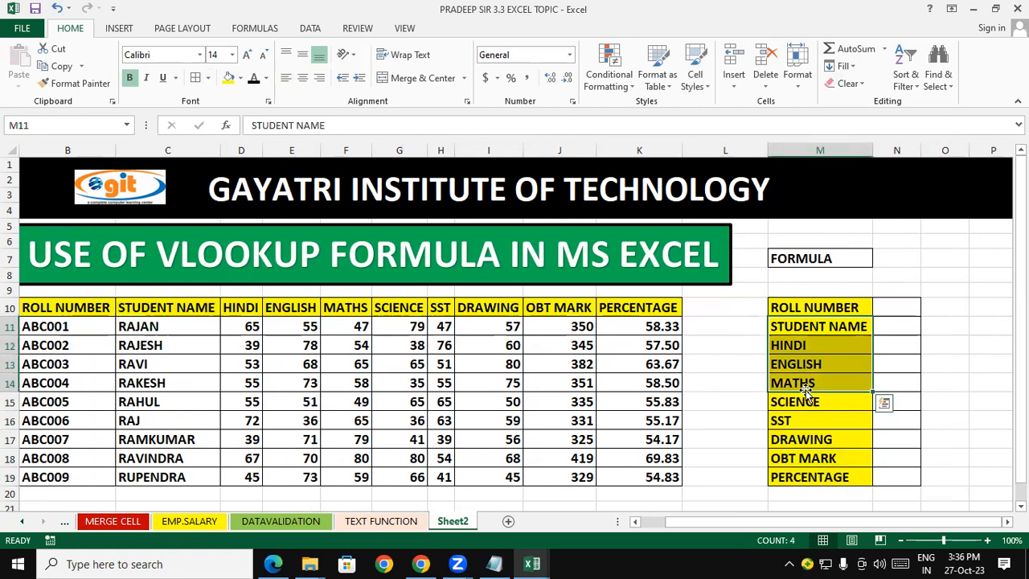
left_click(275, 314)
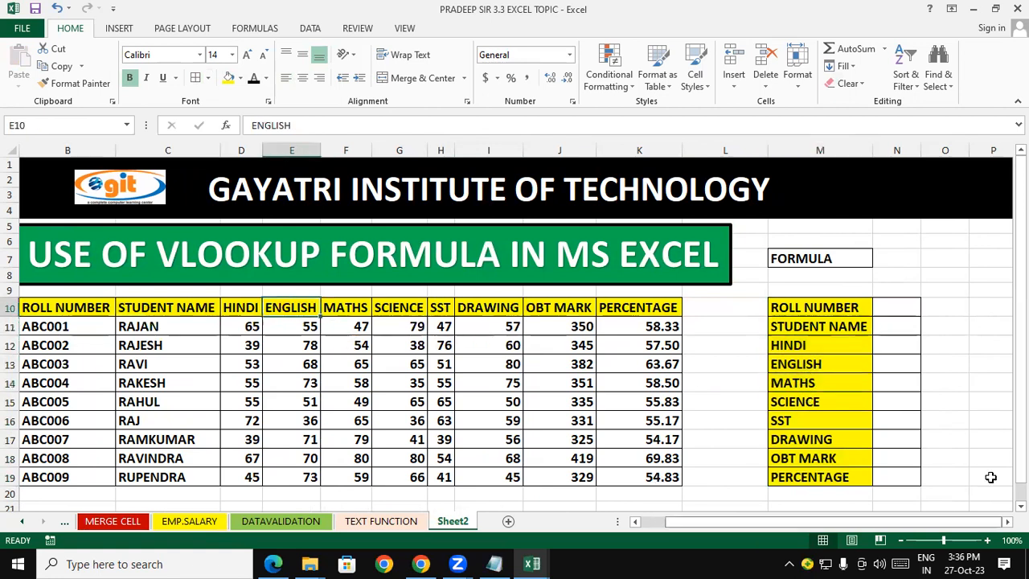
left_click(832, 313)
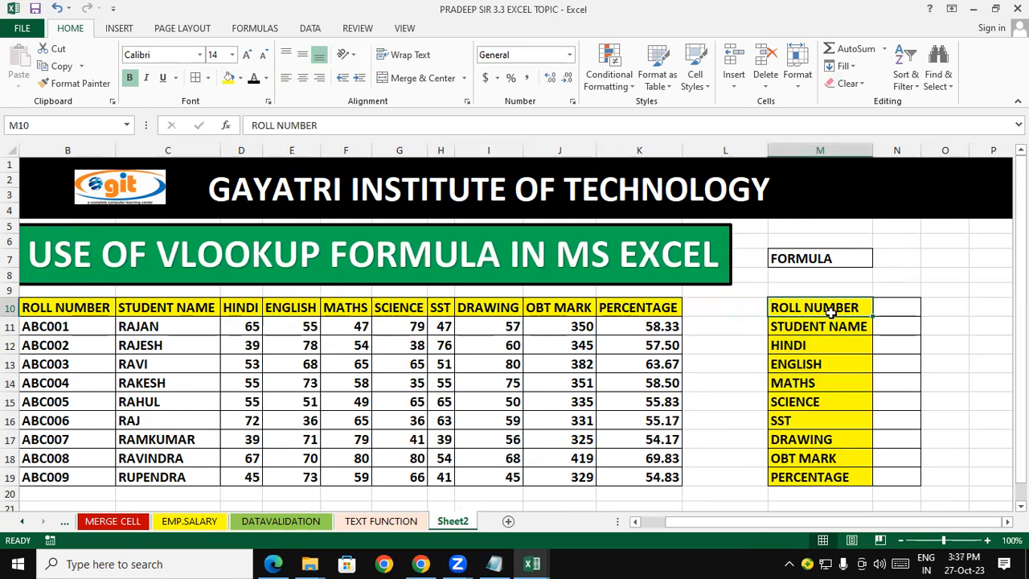
left_click(825, 259)
right_click(827, 252)
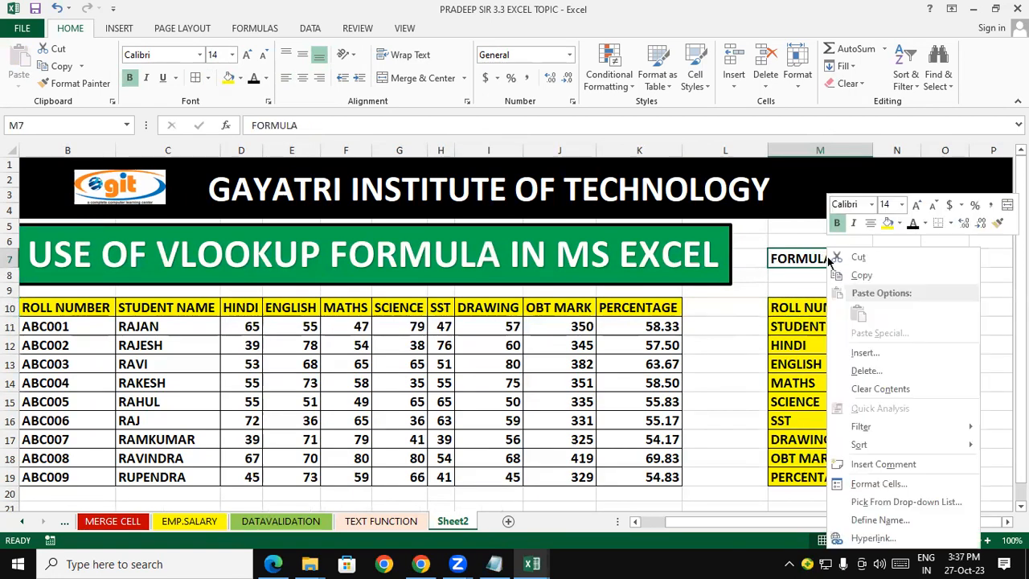
left_click(867, 255)
left_click(833, 287)
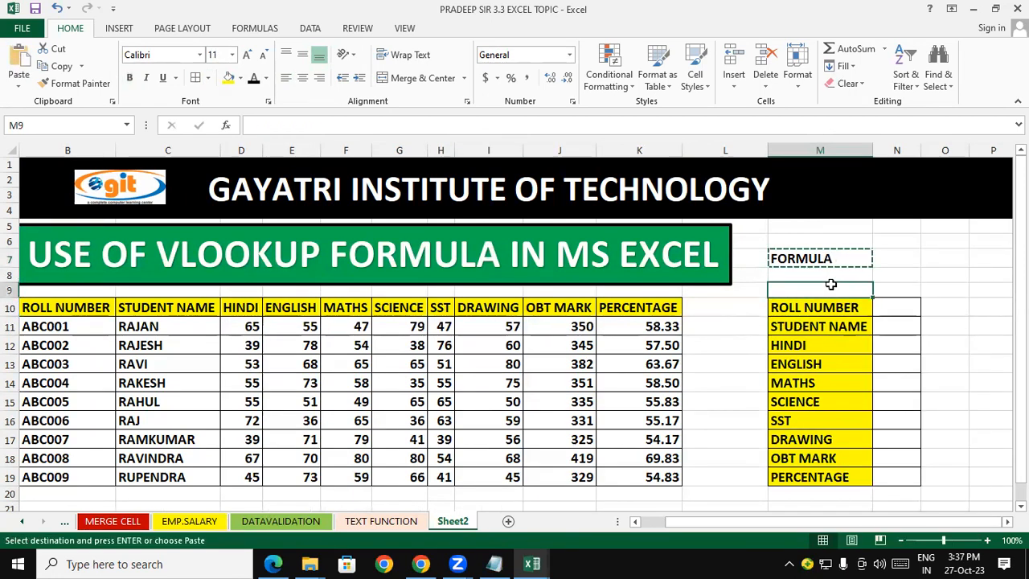
left_click(924, 367)
Apply Merge Across to the empty range M8:N9 above the ROLL NUMBER label
left_click_drag(831, 276, 896, 290)
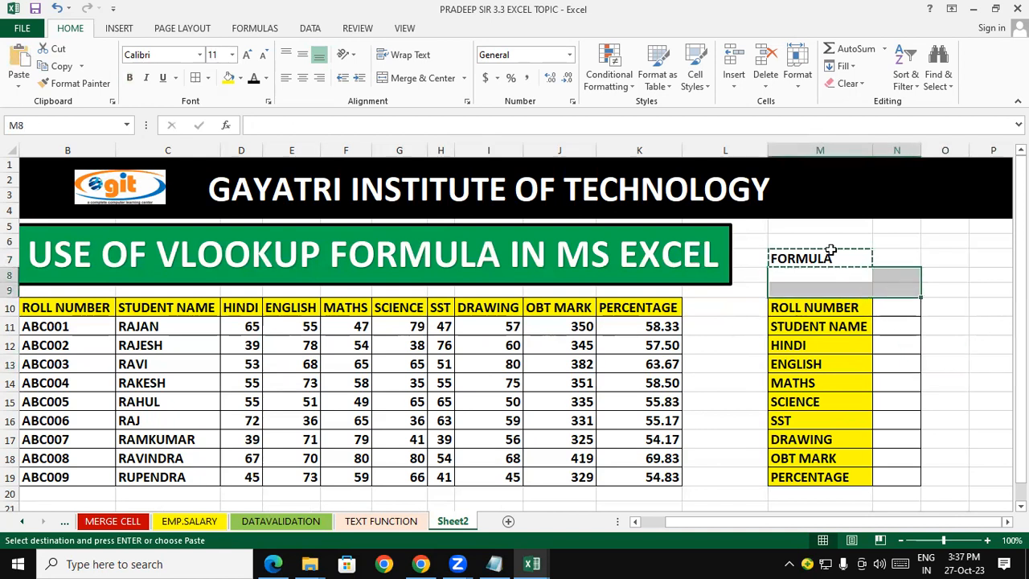
left_click(466, 78)
left_click(427, 115)
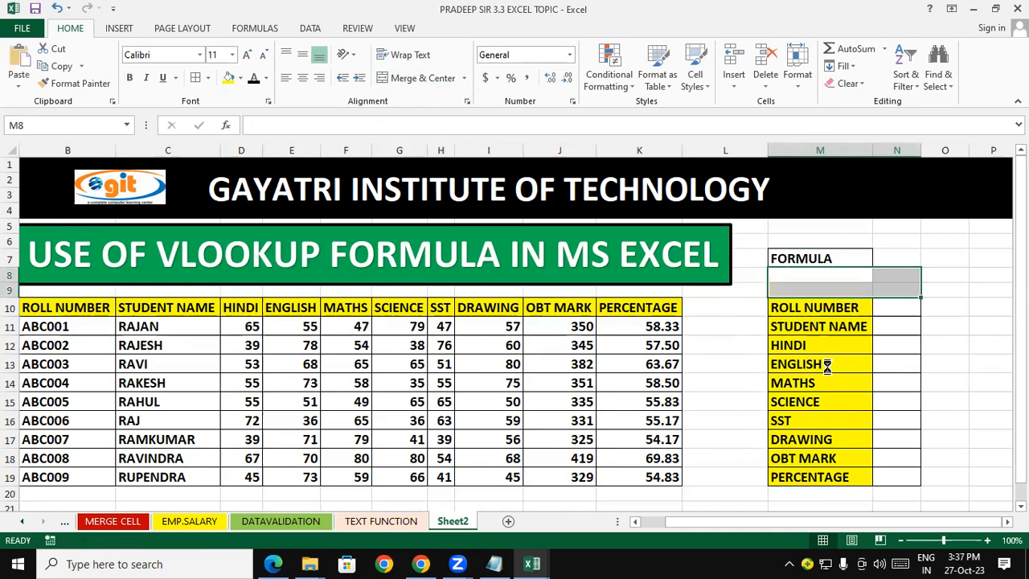
left_click(888, 358)
Merge both rows of M8:N9 into one single cell
left_click_drag(844, 279, 848, 288)
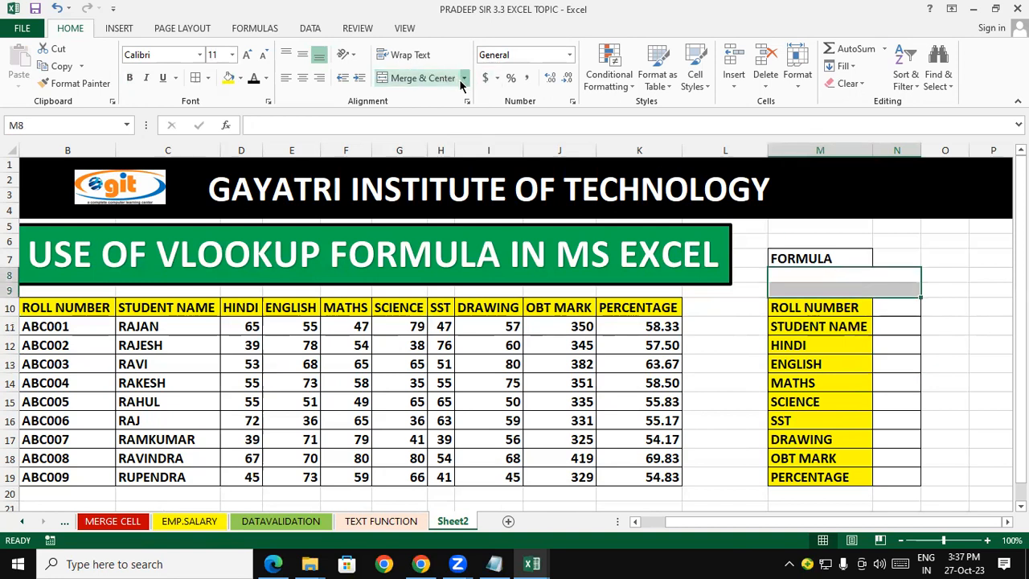
left_click(464, 78)
left_click(453, 127)
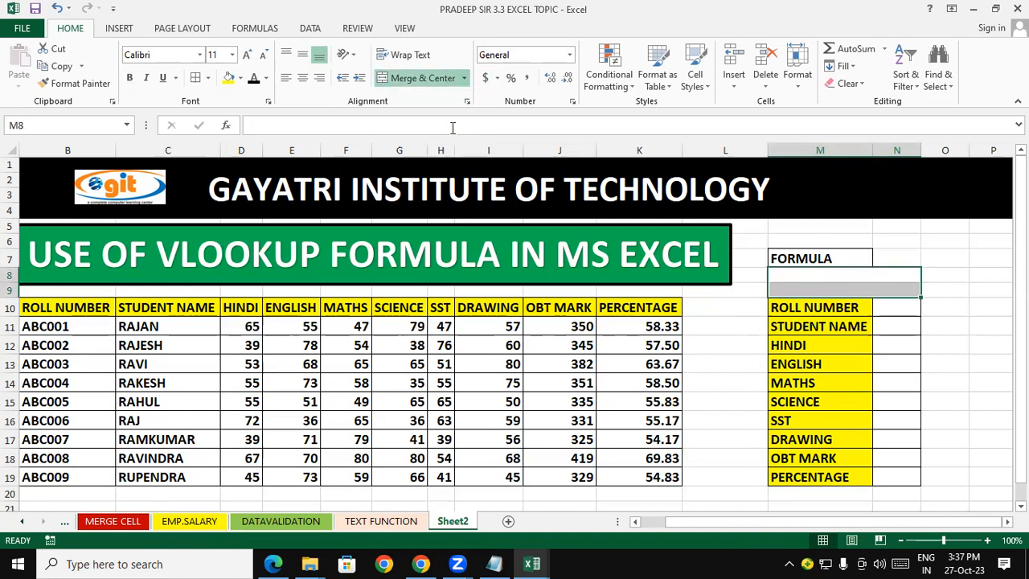
Move the FORMULA label from M7 to M8, allowing the merged block M8:N9 to be unmerged
left_click(800, 261)
right_click(800, 261)
left_click(835, 276)
left_click(832, 277)
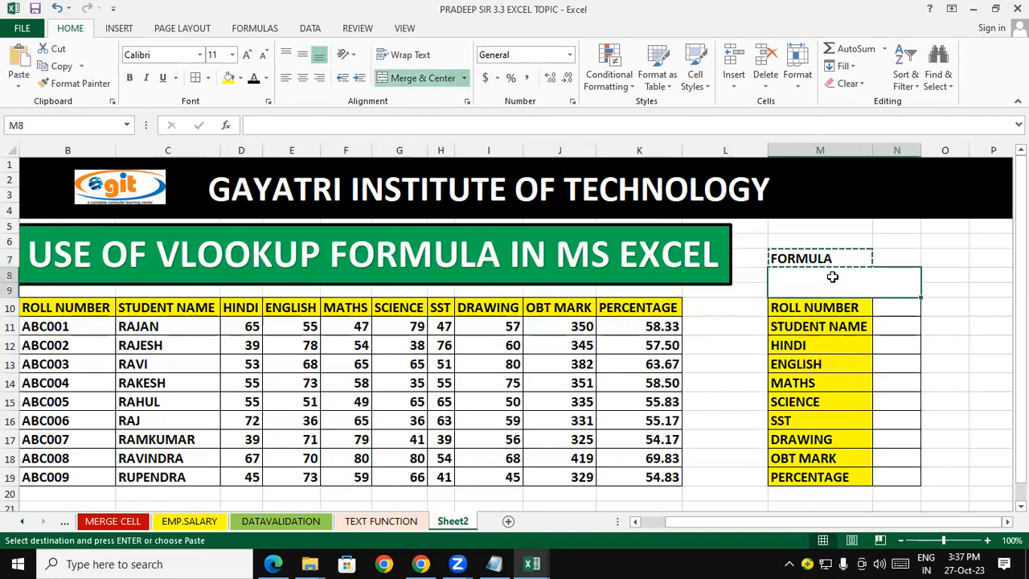
key("ctrl+v")
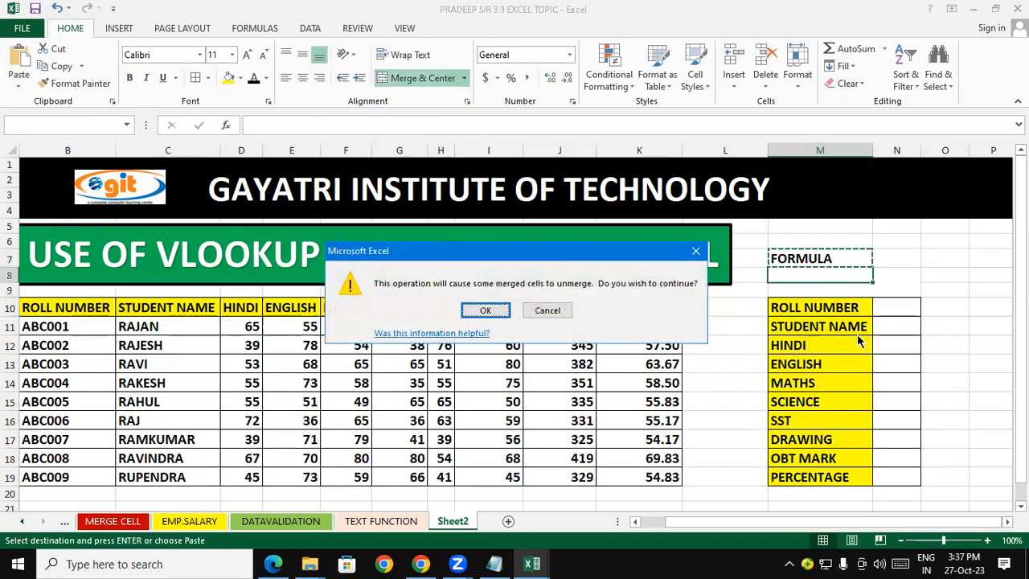
left_click(505, 310)
left_click(880, 342)
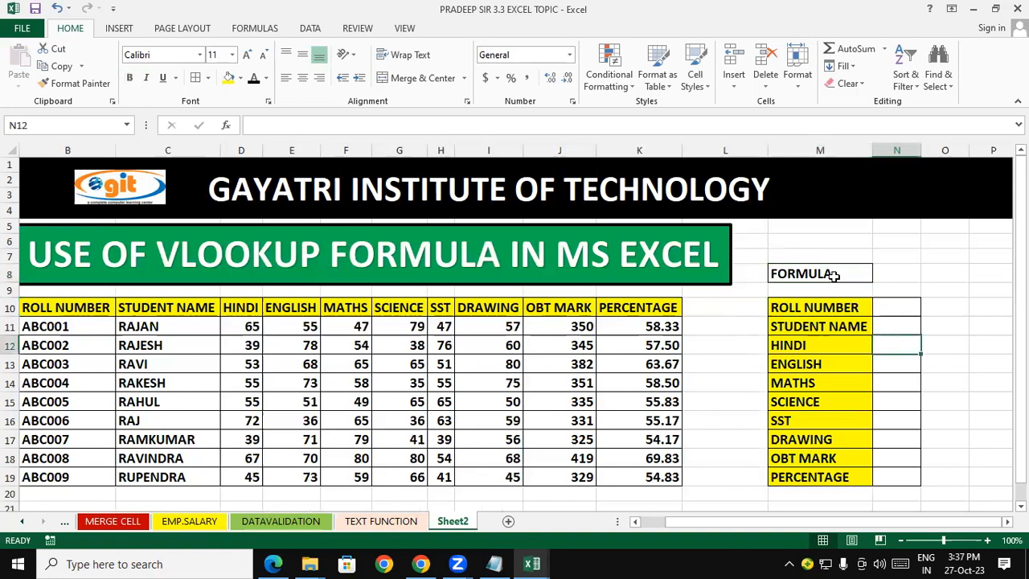
Copy the FORMULA label's formatting from M8 onto the empty value cells N10:N19 with Format Painter
left_click(937, 369)
left_click(832, 277)
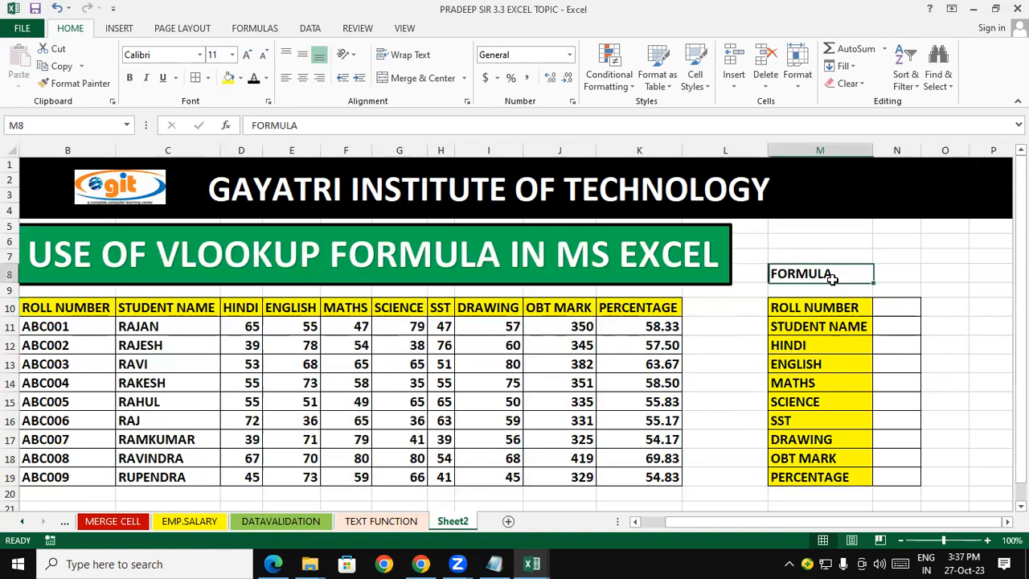
left_click(72, 83)
left_click_drag(894, 318, 897, 479)
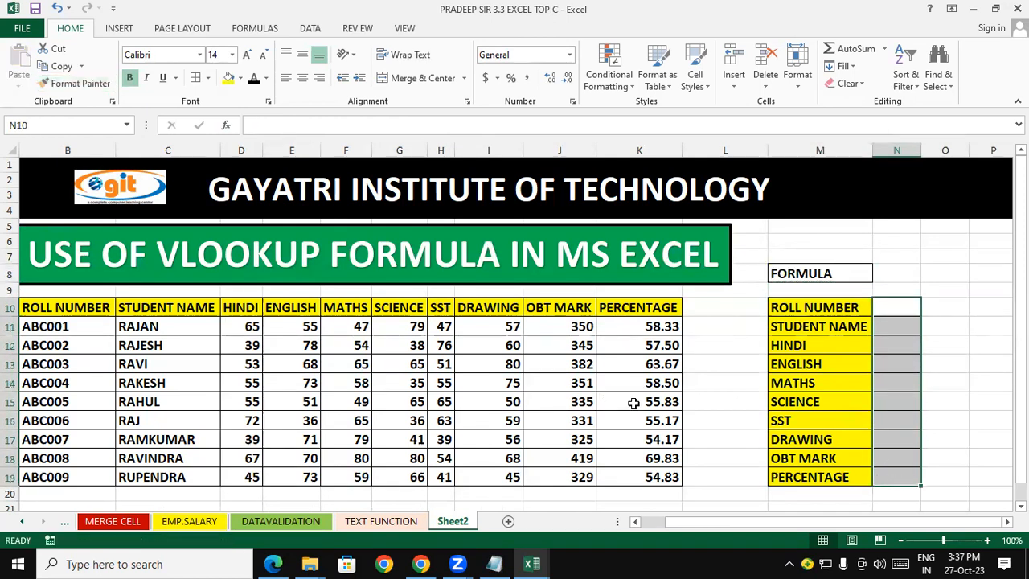
left_click(751, 402)
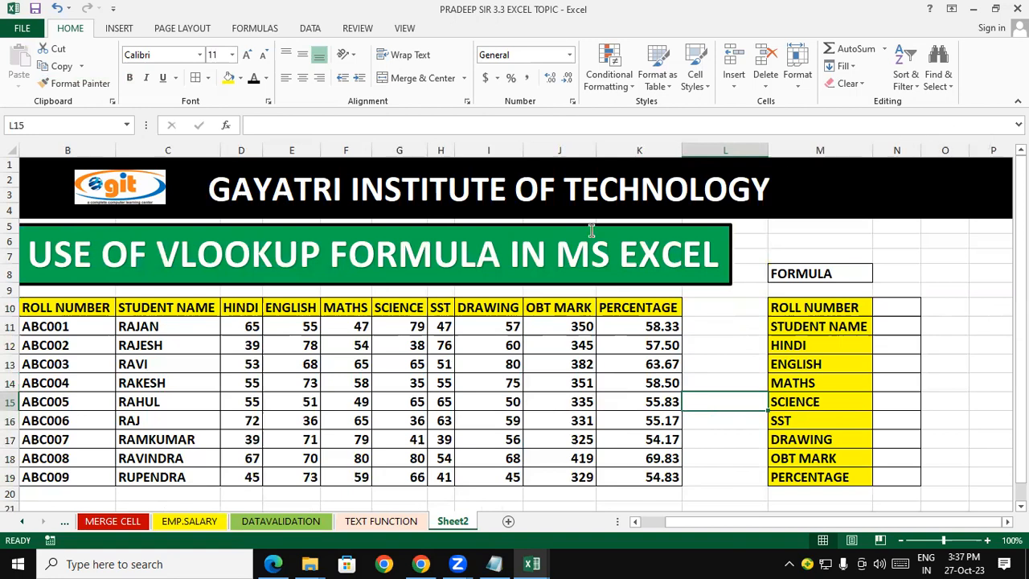
Copy the first student's roll number from B11 into N10 and widen column N slightly to fit it
left_click(361, 439)
left_click(64, 326)
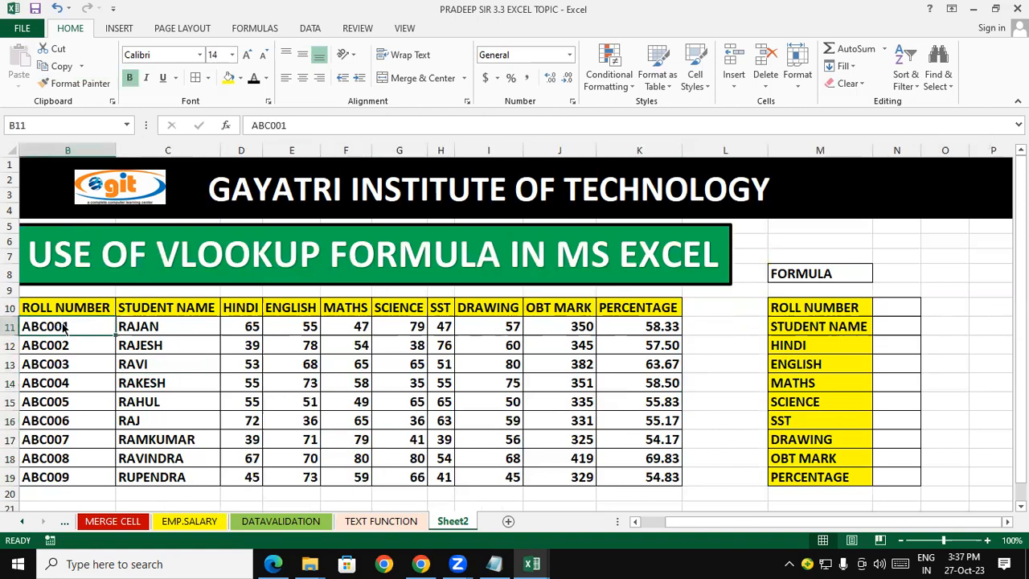
right_click(65, 326)
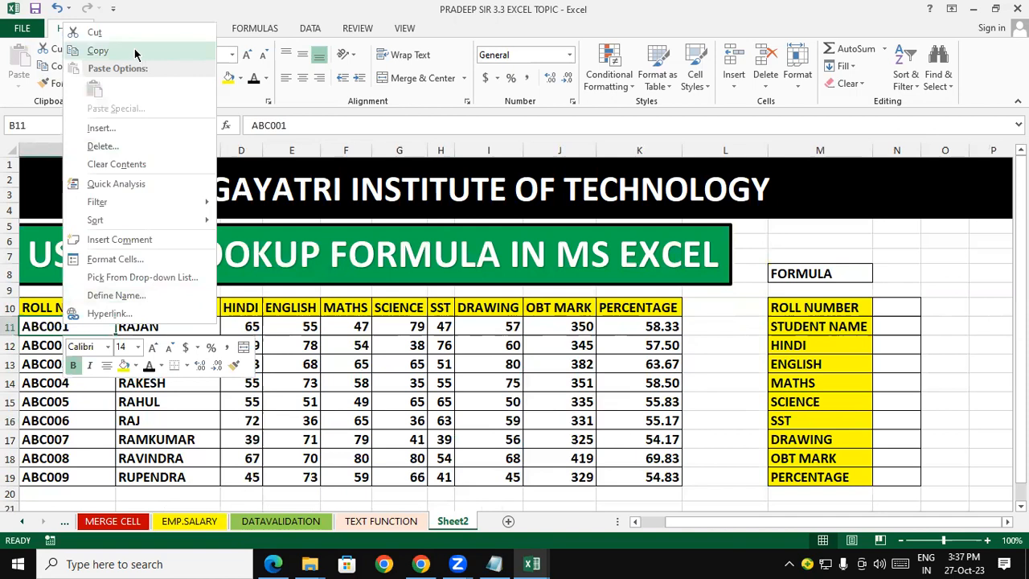
left_click(133, 48)
left_click(915, 306)
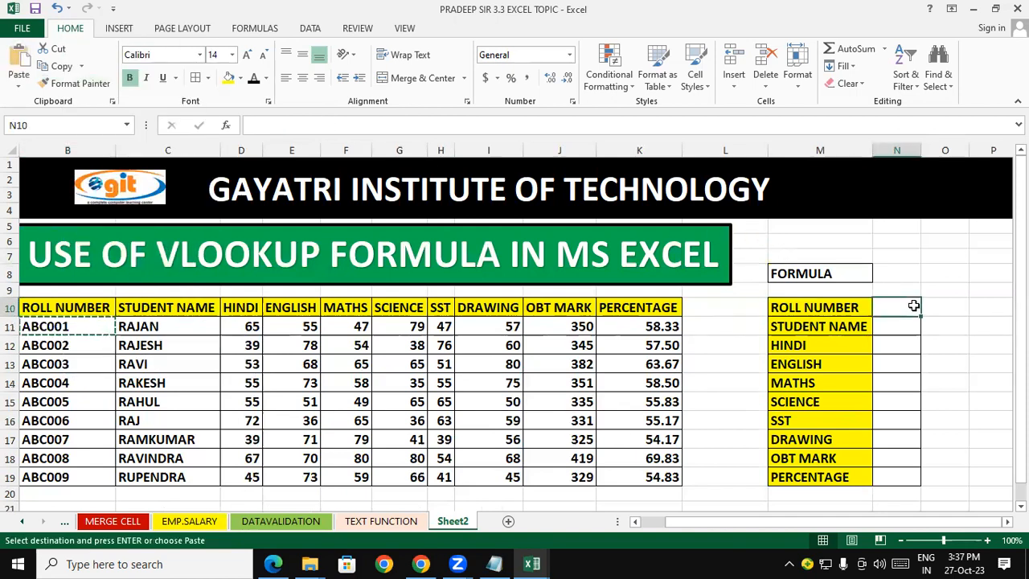
key("ctrl+v")
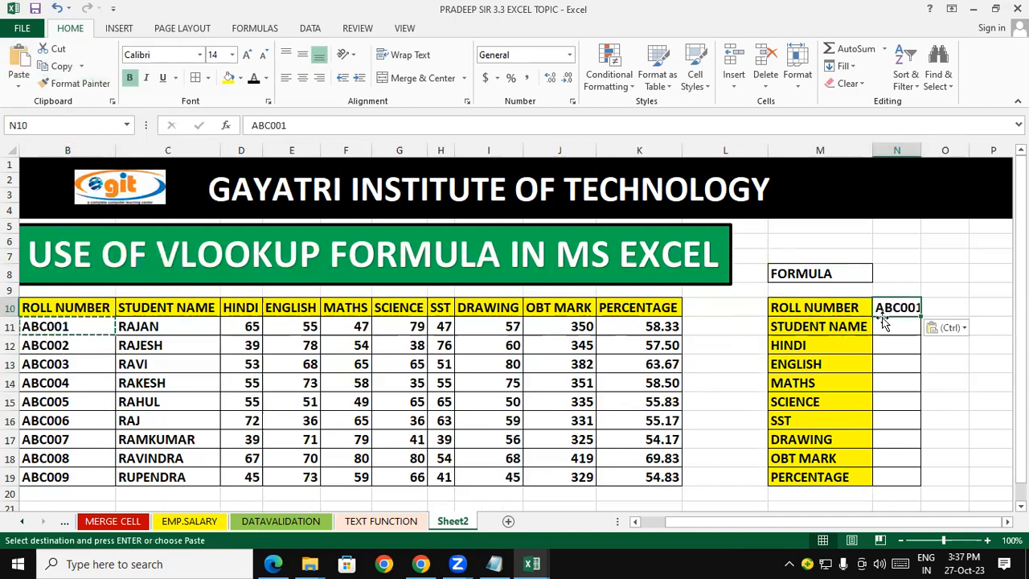
left_click_drag(924, 152, 927, 151)
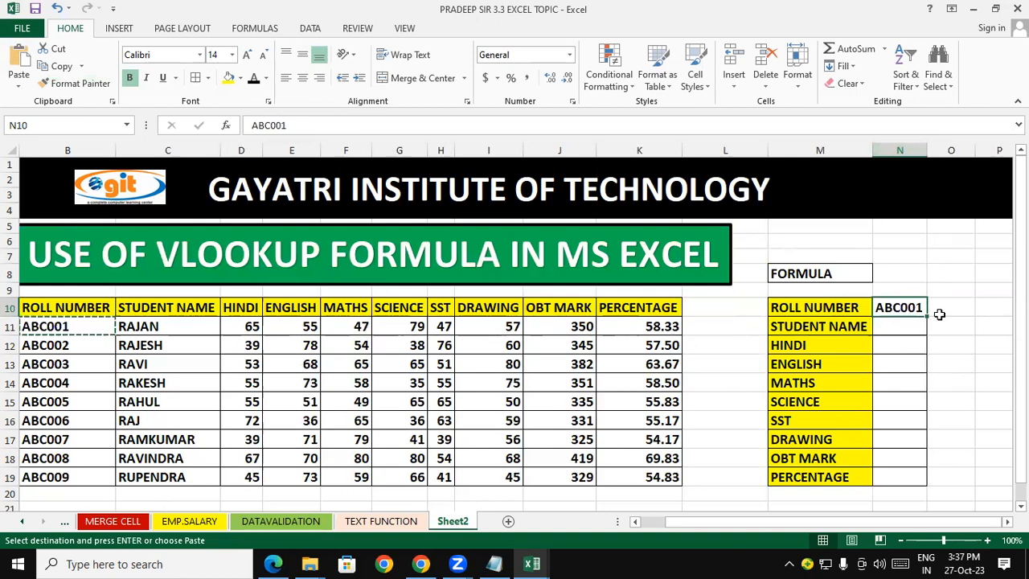
Enter =VLOOKUP(N10,B10:K19,2) in N11 to look up the student name by roll number
left_click(915, 328)
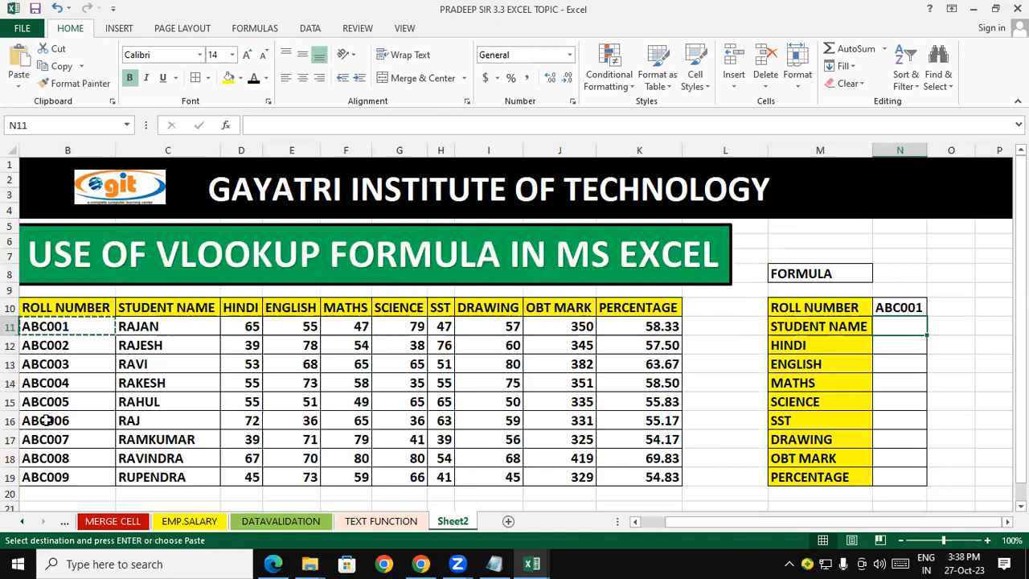
type("=")
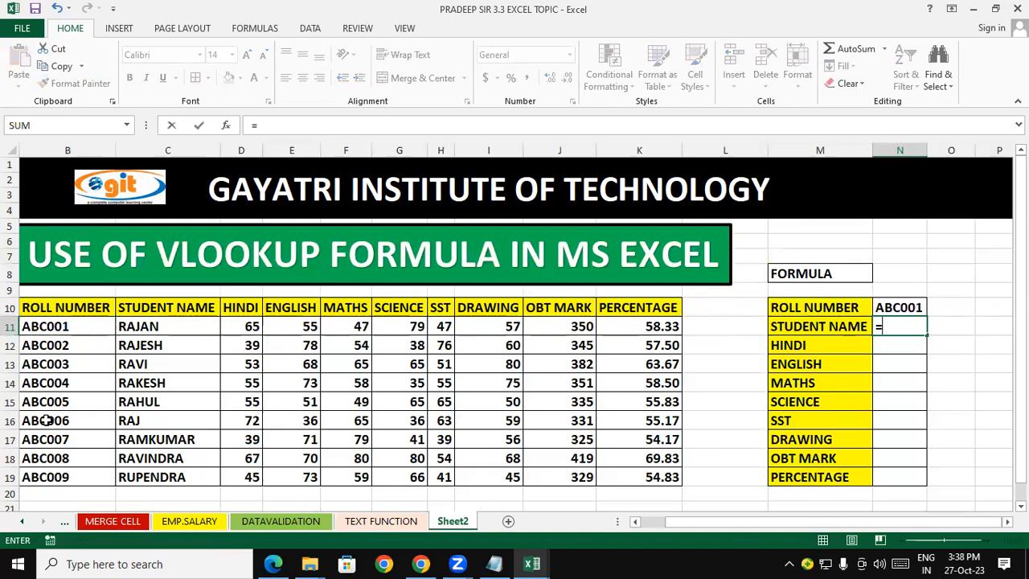
type("VLOOKUP(")
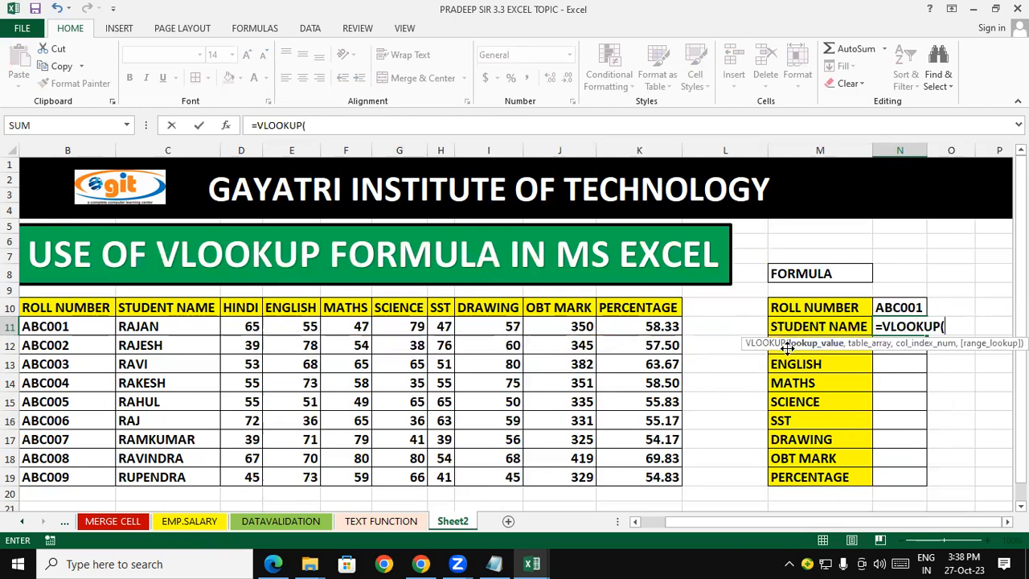
left_click(914, 309)
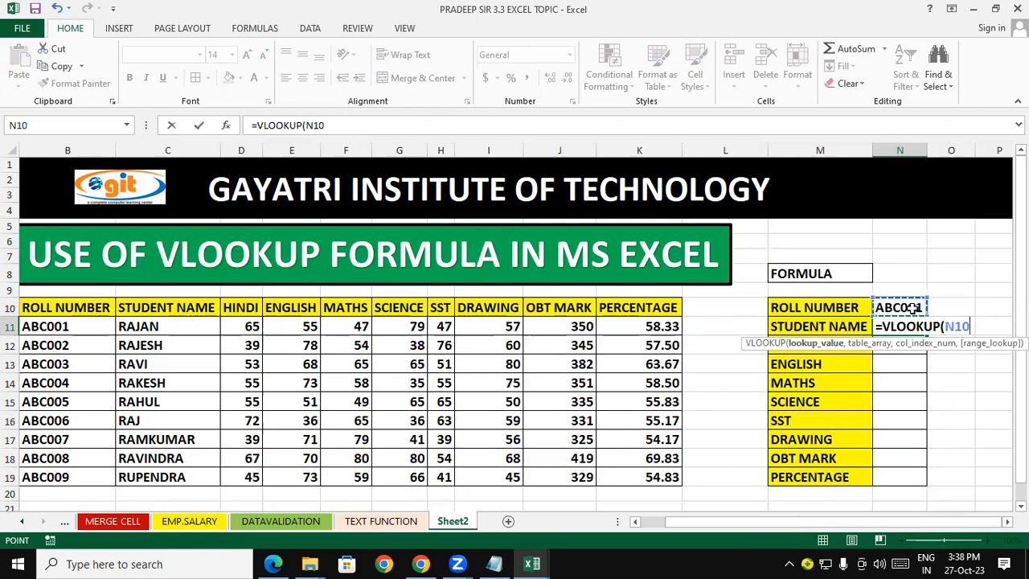
type(",")
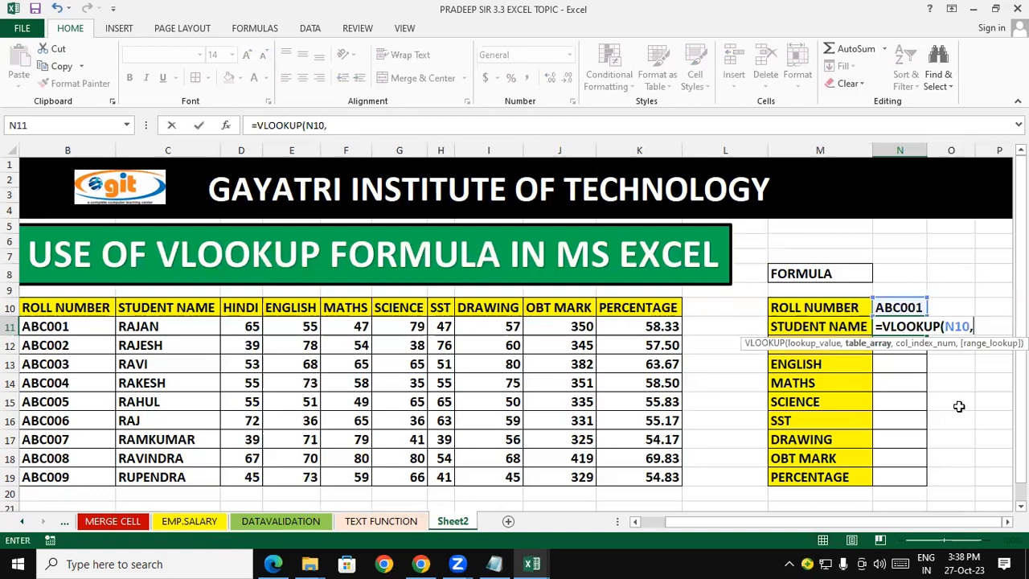
left_click_drag(48, 308, 674, 481)
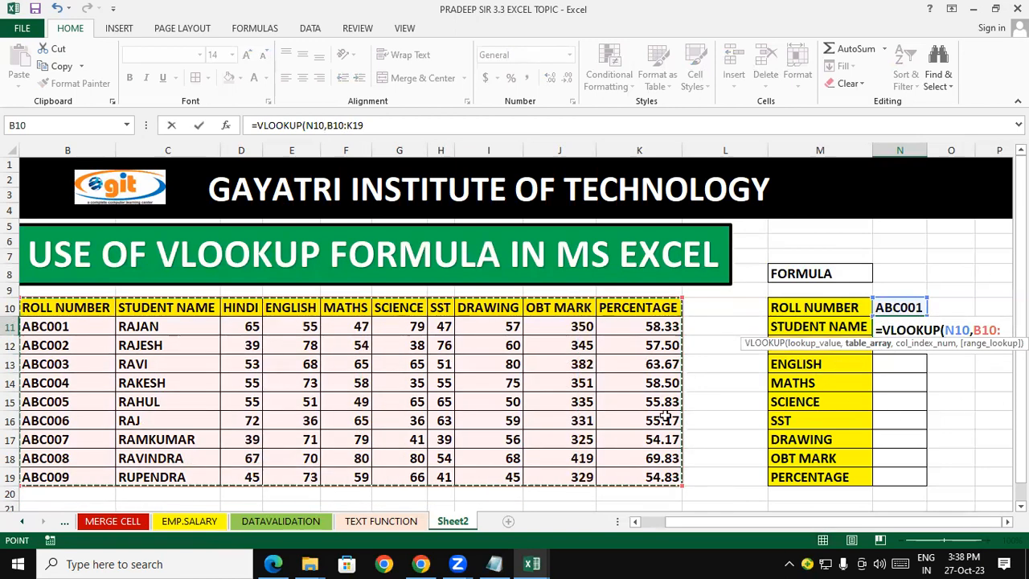
type(",")
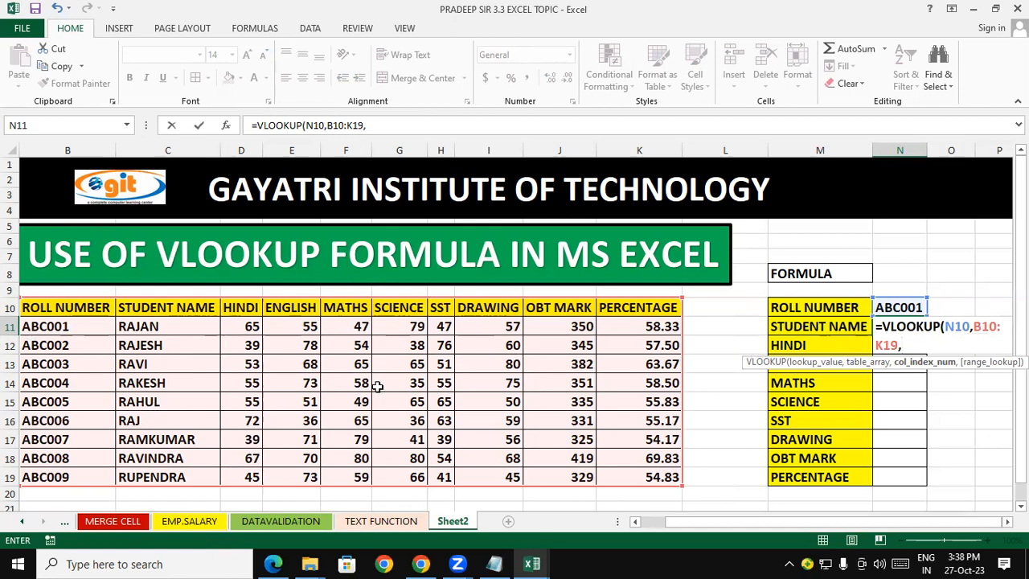
type("2)")
key("Return")
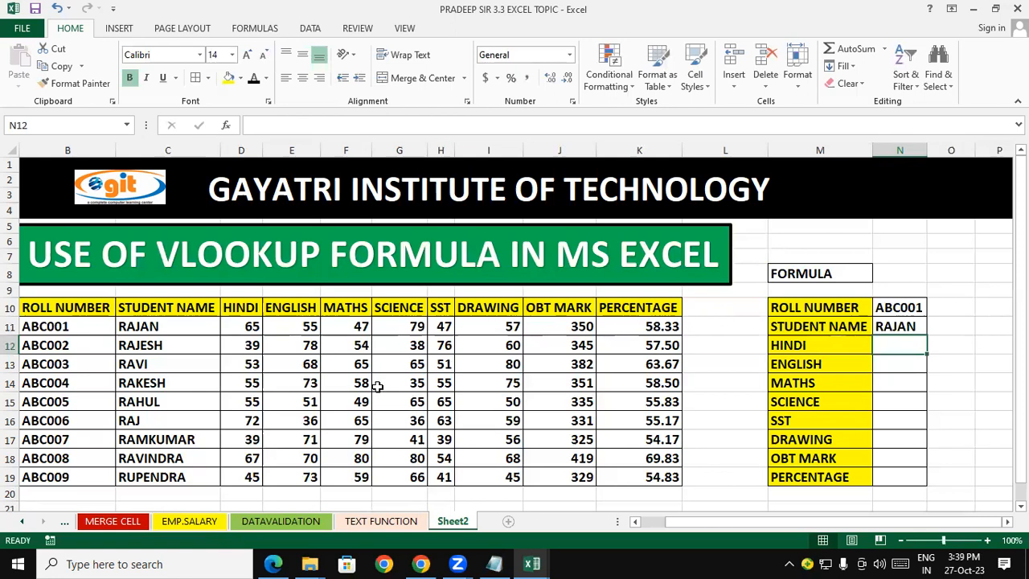
Enter =VLOOKUP(N10,B10:K19,3) in N12 to look up the HINDI mark for the roll number
left_click(250, 328)
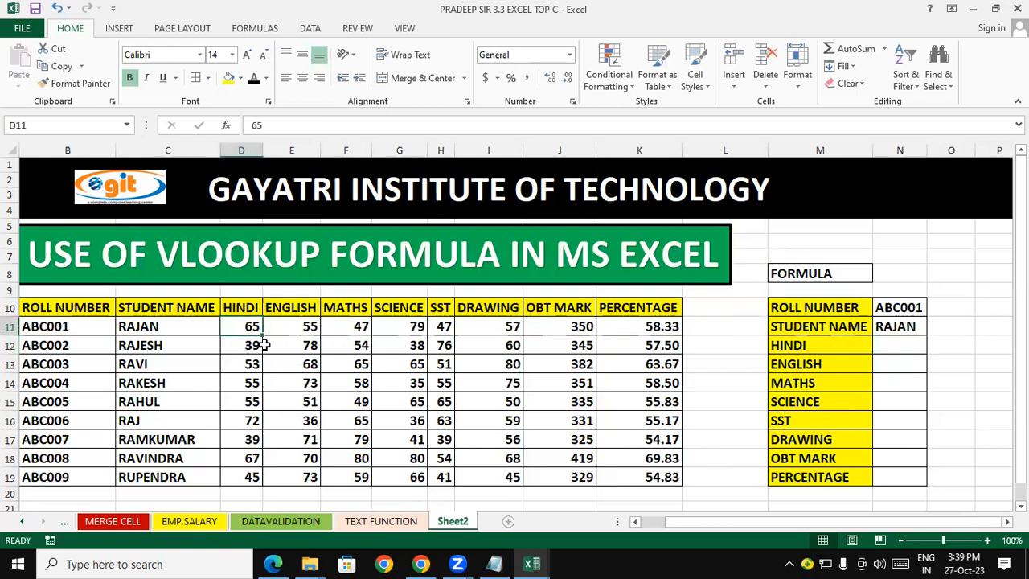
left_click(891, 342)
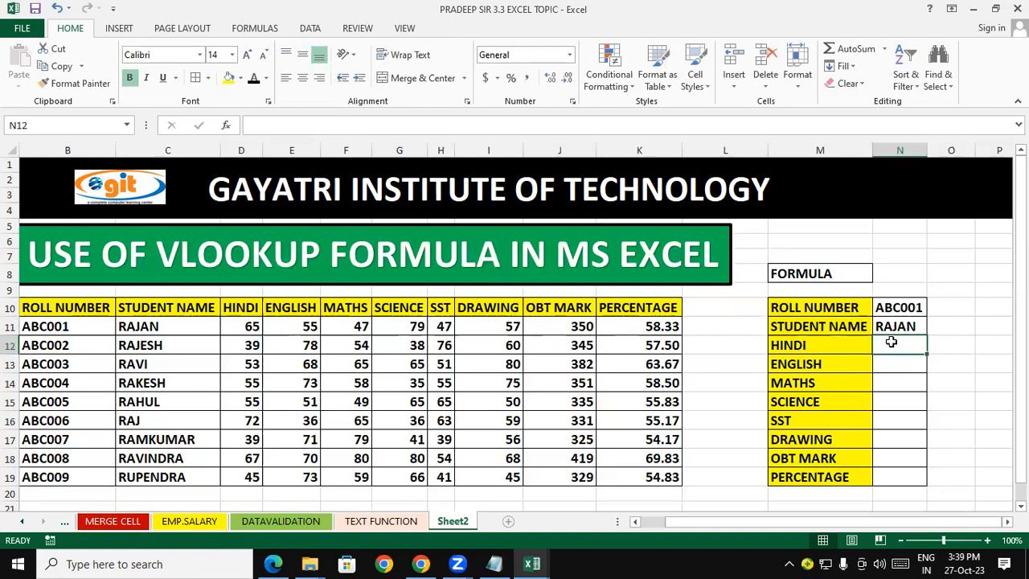
type("=")
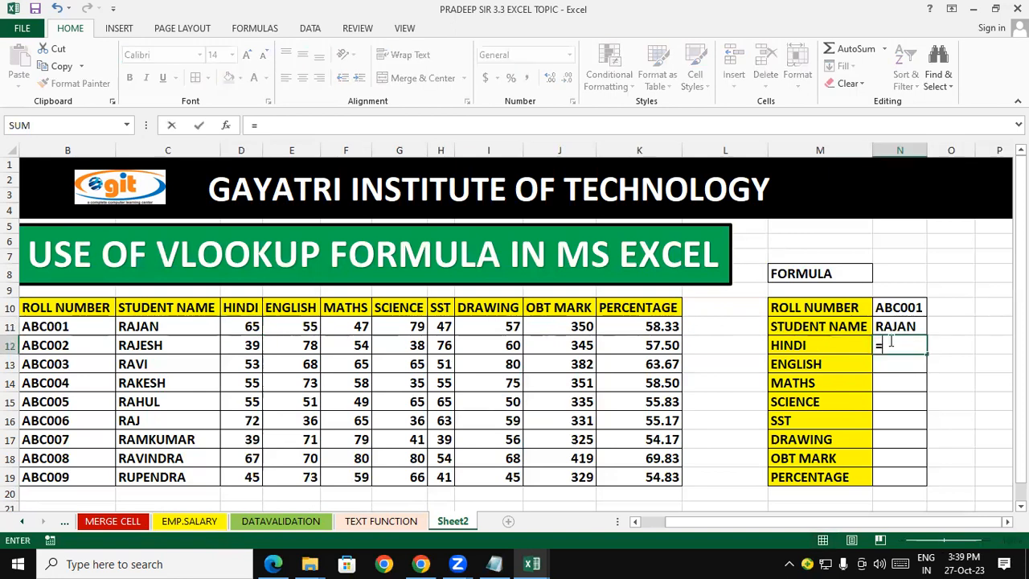
type("VLOO")
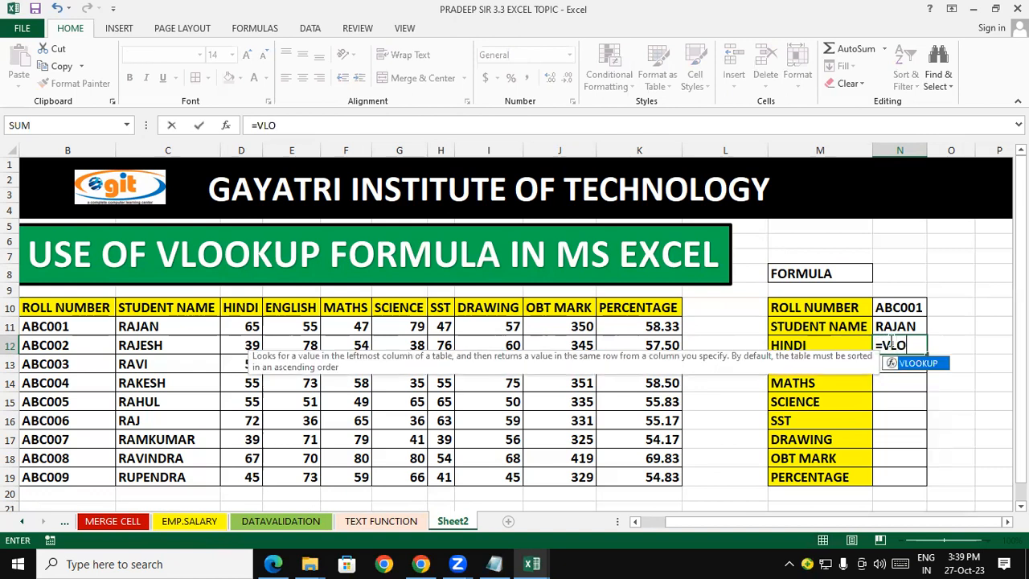
key("Tab")
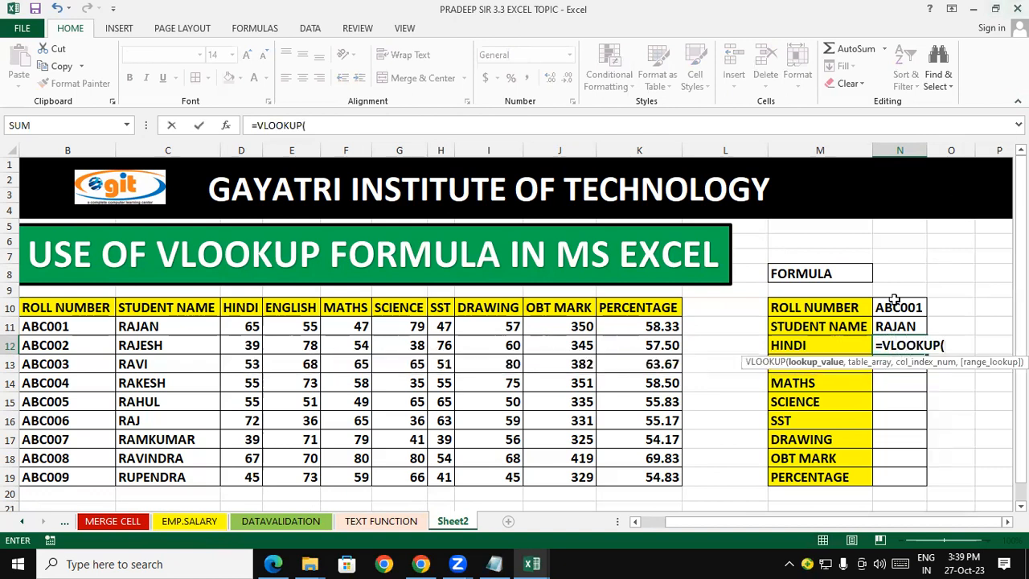
left_click(894, 301)
type(",")
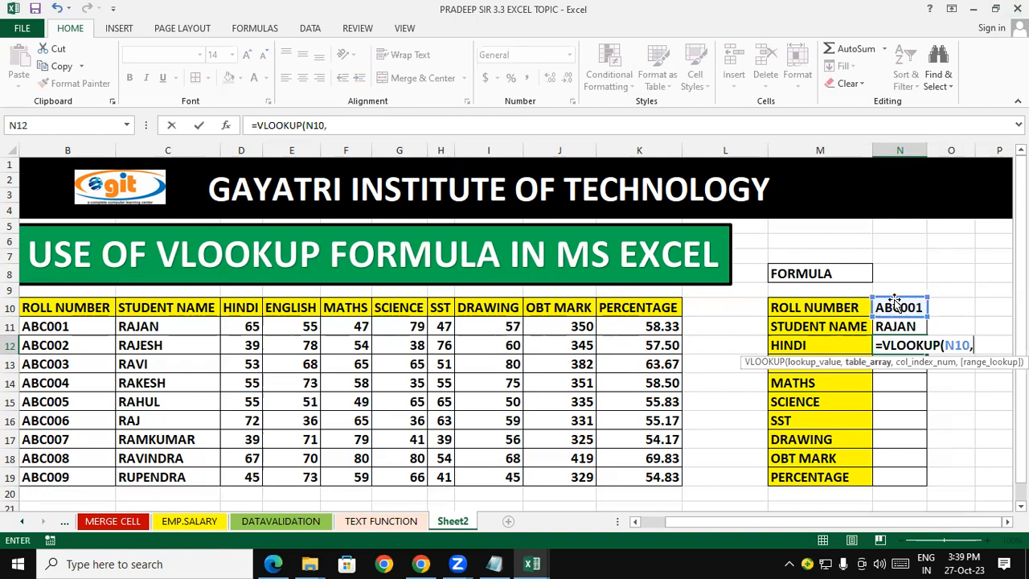
left_click(91, 316)
left_click_drag(91, 316, 640, 480)
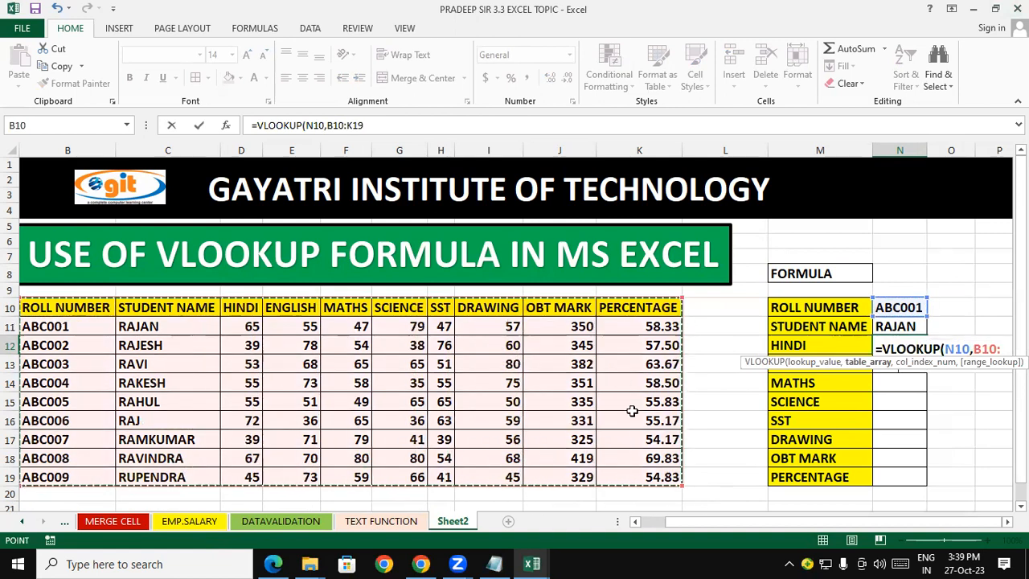
type(",")
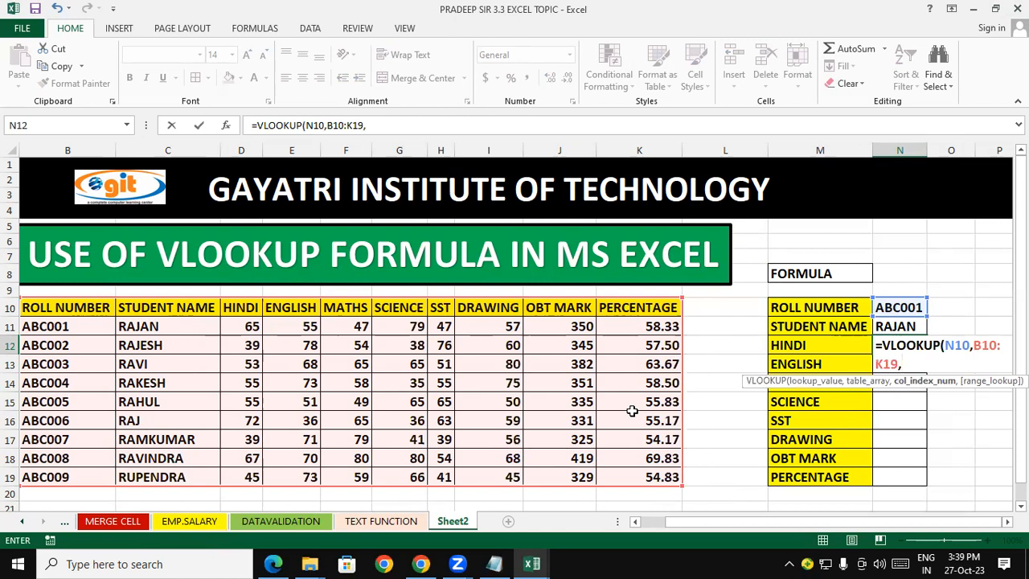
type("3")
key("Return")
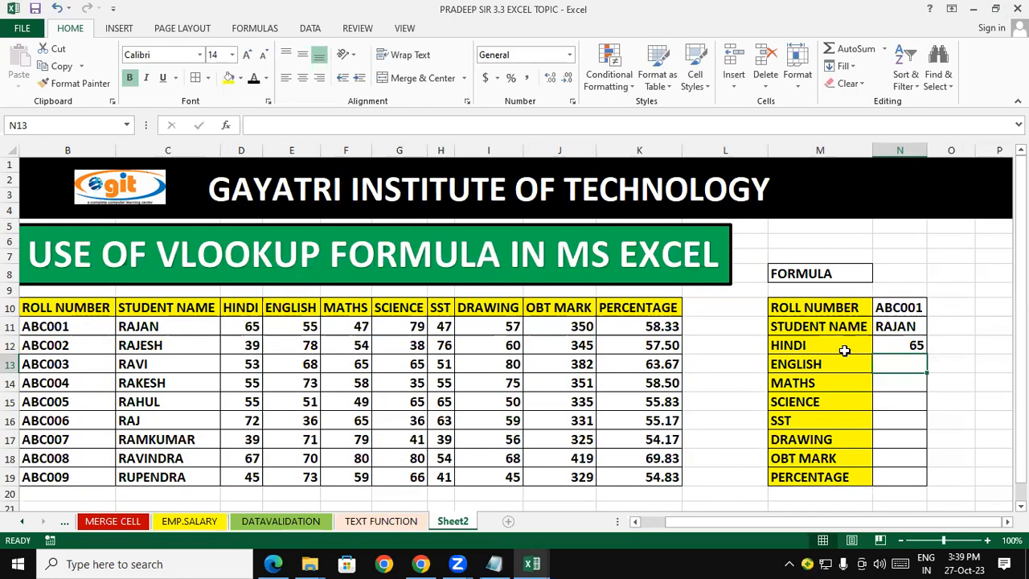
Try to fill the HINDI lookup formula from N12 down to the PERCENTAGE row in N19
left_click(899, 341)
double_click(925, 353)
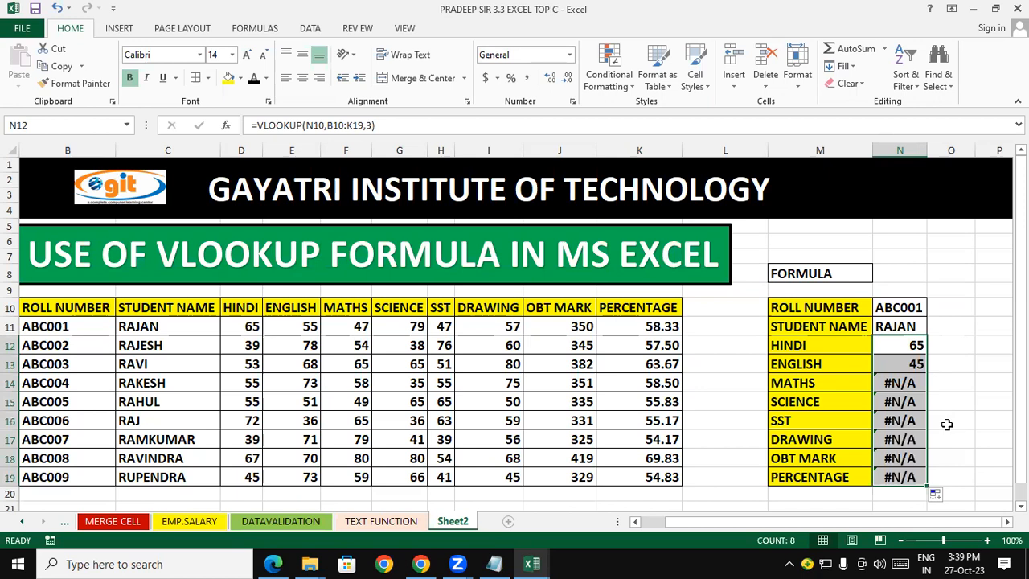
left_click(947, 425)
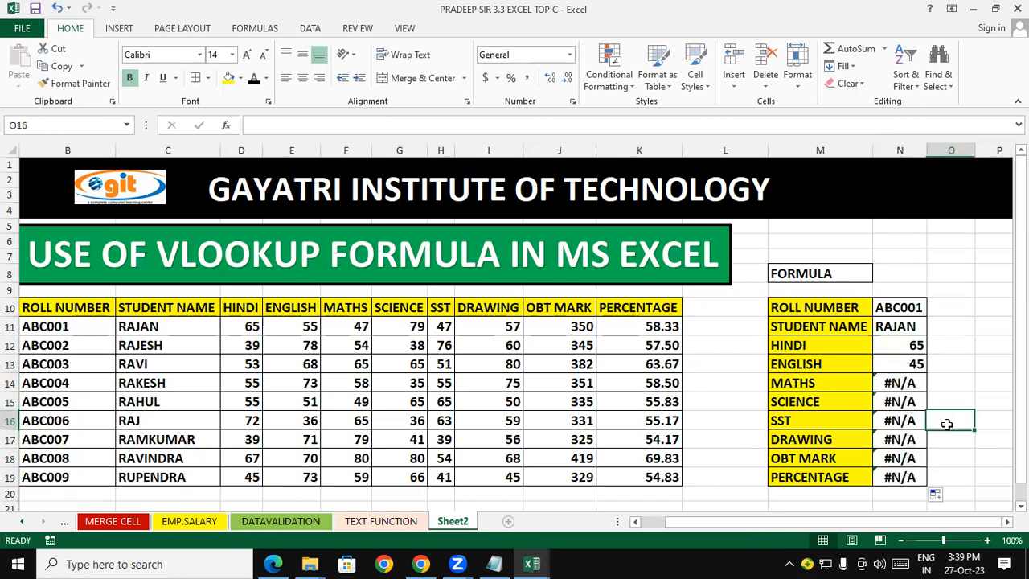
Clear the lookup formulas in N12:N19, and undo the clearing
left_click_drag(909, 345, 917, 477)
key("Delete")
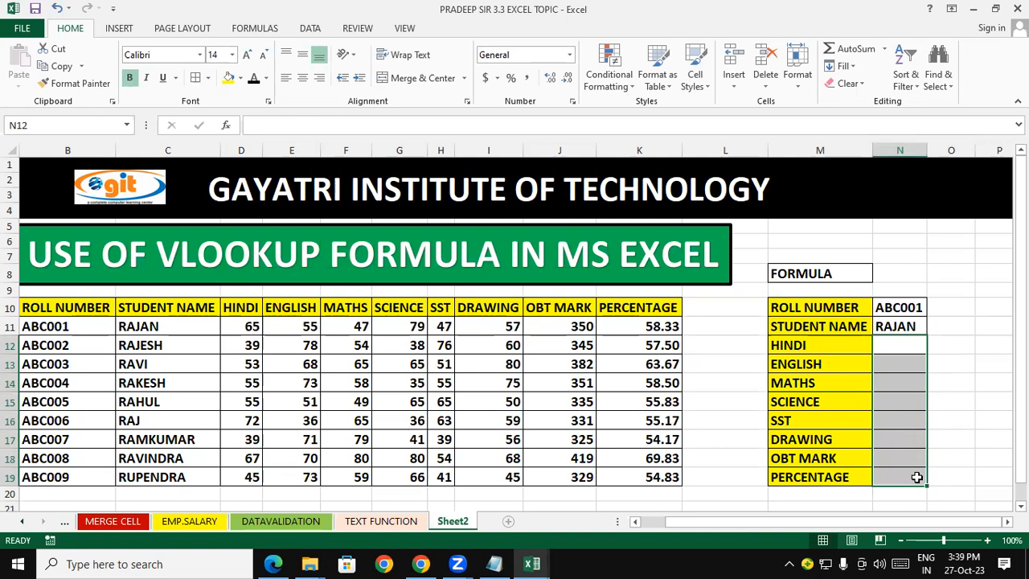
key("ctrl+z")
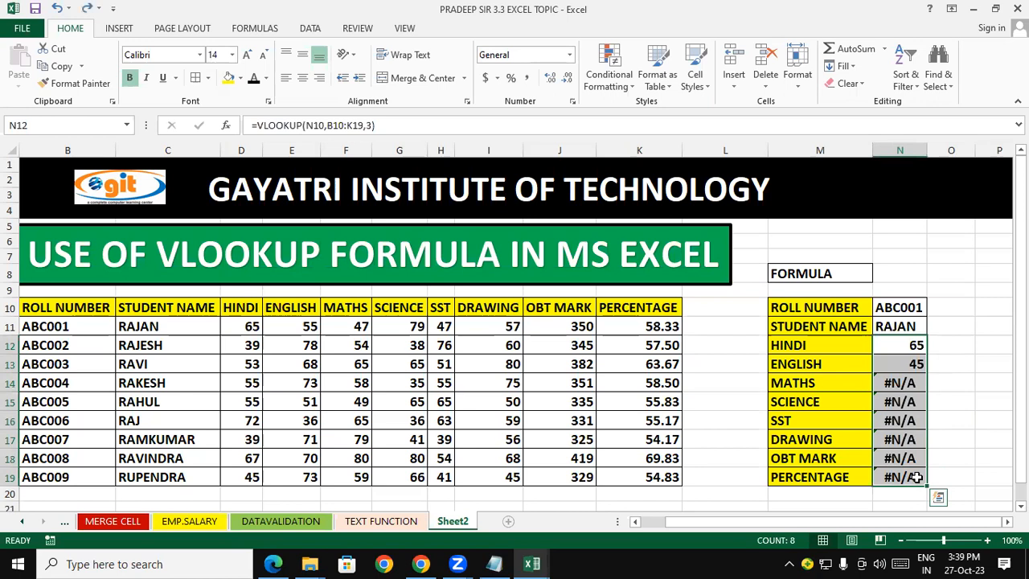
Compare the table's horizontal headers with the vertical form labels and clear the filled formulas from N13:N19
left_click_drag(50, 308, 562, 347)
left_click_drag(828, 323, 811, 455)
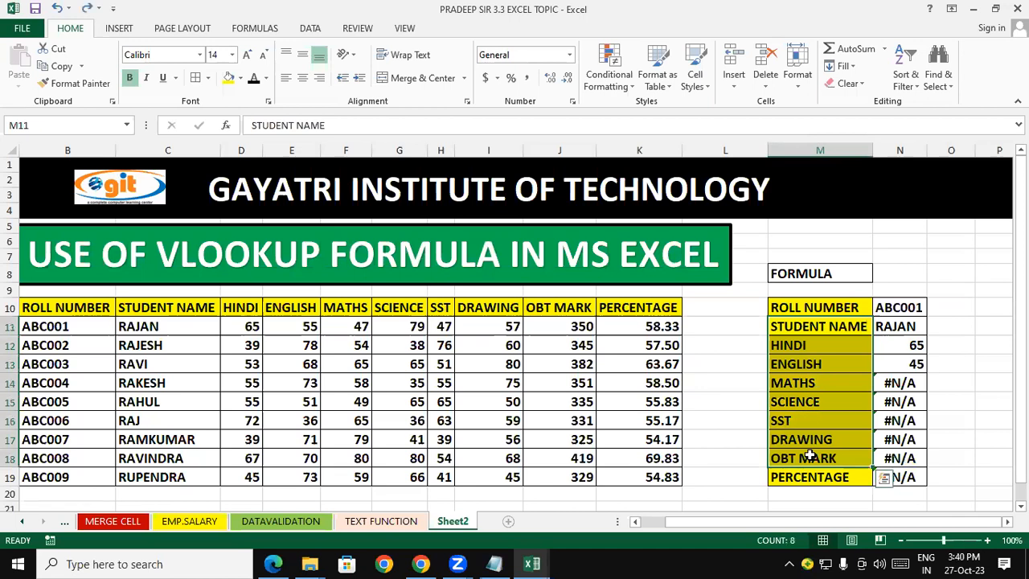
left_click_drag(912, 364, 893, 478)
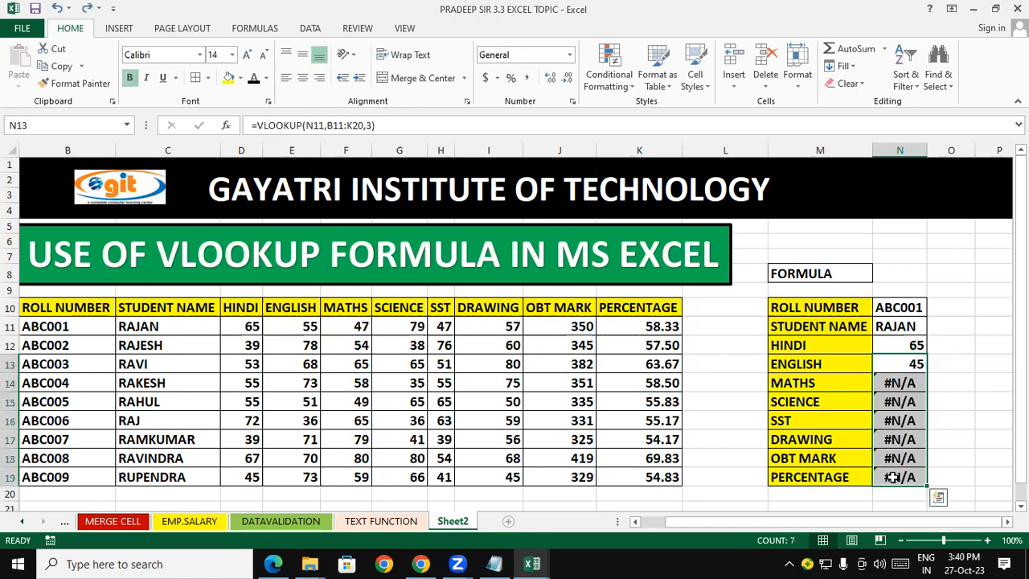
key("Delete")
left_click(946, 471)
left_click(895, 359)
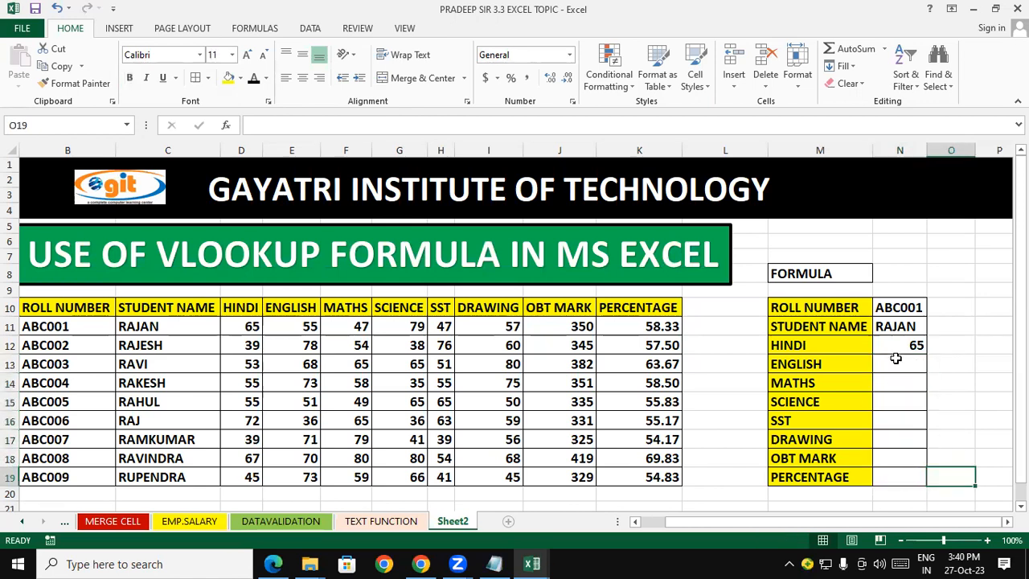
Enter =VLOOKUP(N10,B10:K19,4) in N13 to look up the ENGLISH mark for the roll number
type("=VLOO")
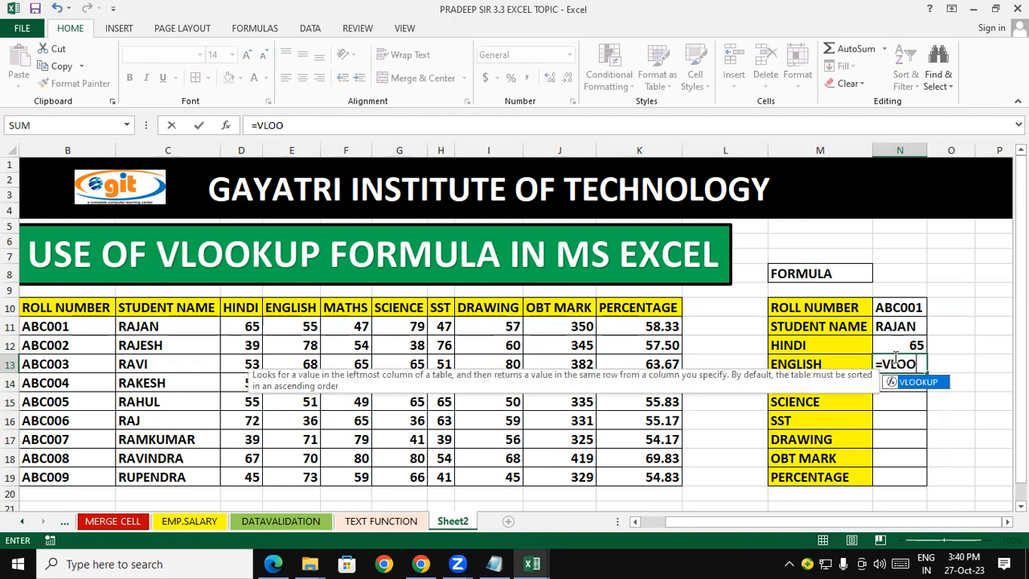
key("Tab")
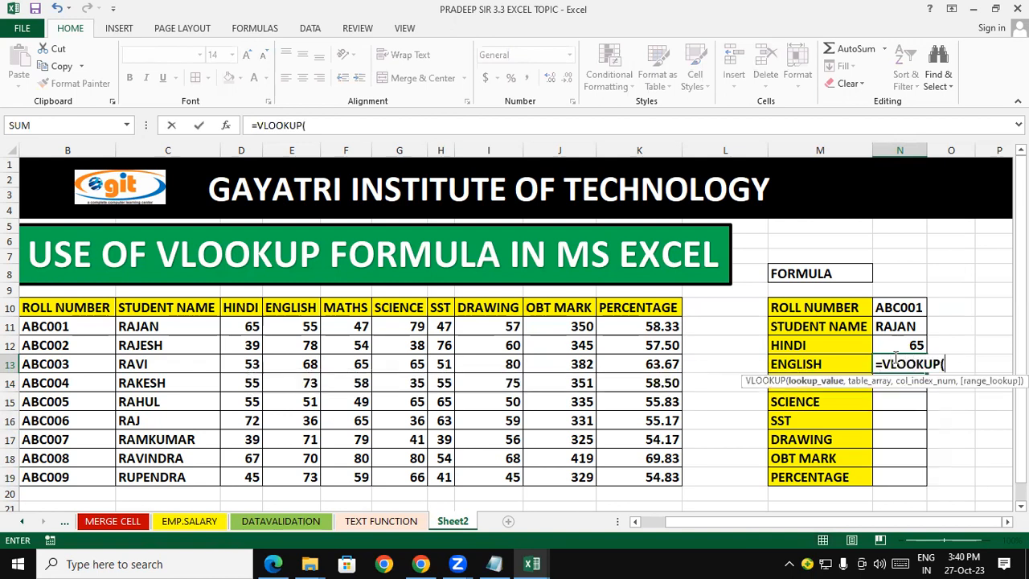
left_click(906, 312)
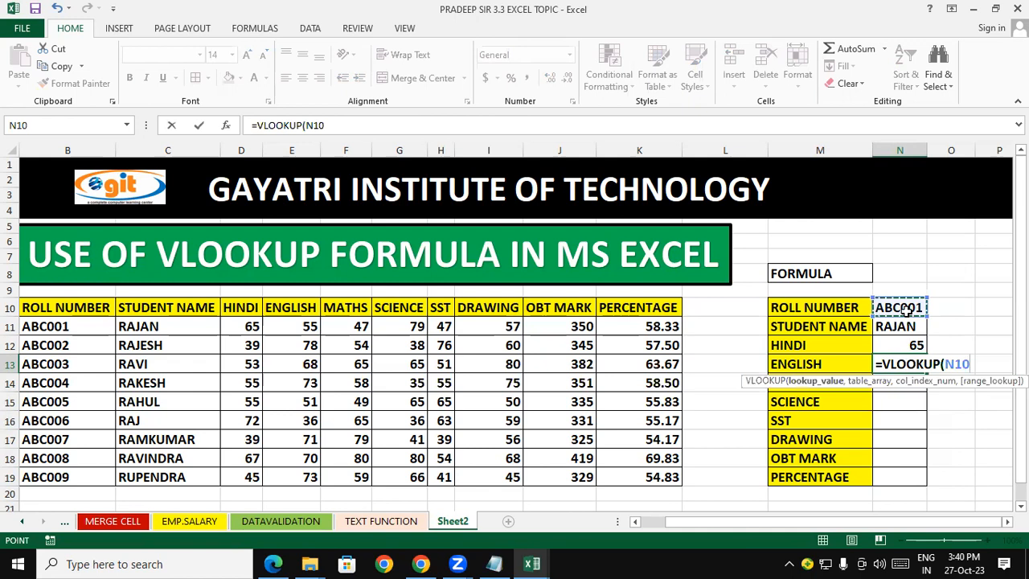
type(",")
left_click(80, 309)
left_click_drag(155, 382, 626, 474)
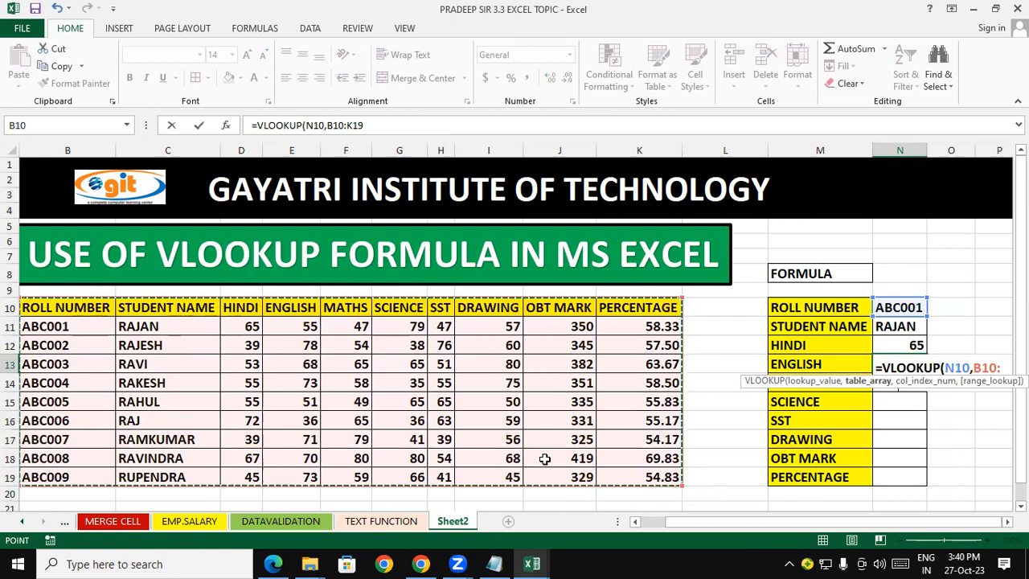
type(",")
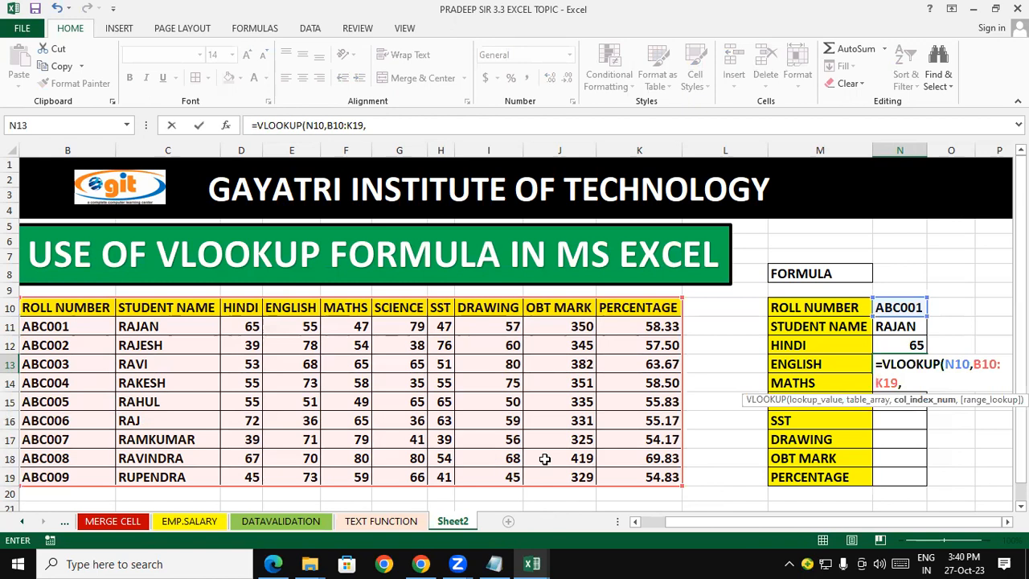
type("4)")
key("Return")
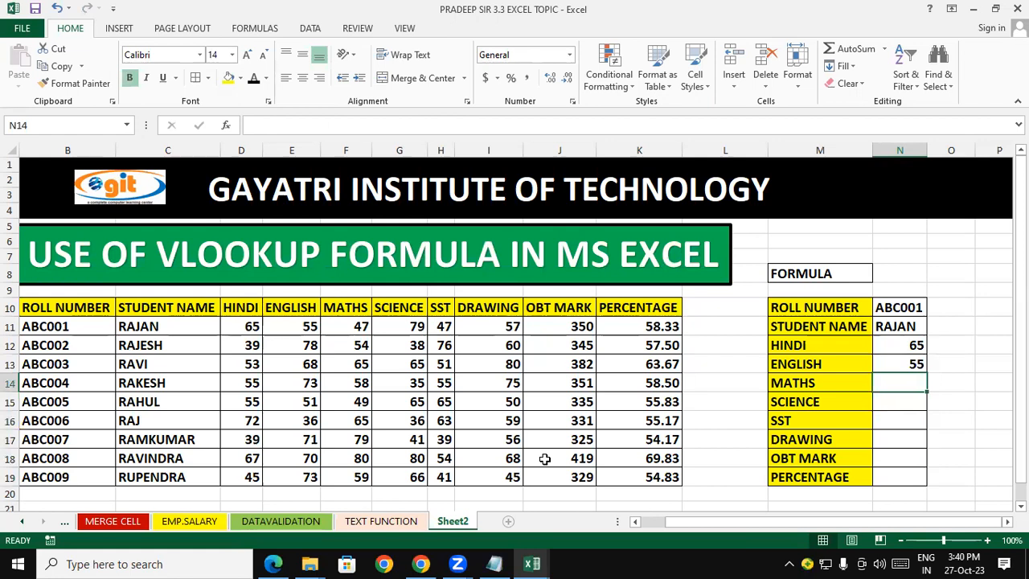
Enter =VLOOKUP(N10,B10:K19,5) in N14 to look up the MATHS mark for the roll number
type("=S")
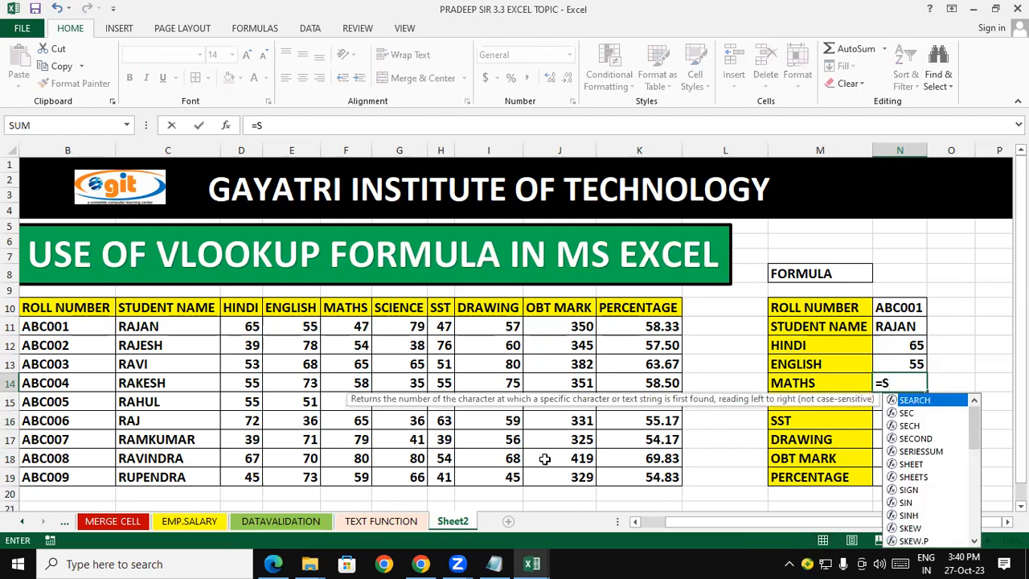
key("BackSpace")
type("VLOOKUP(")
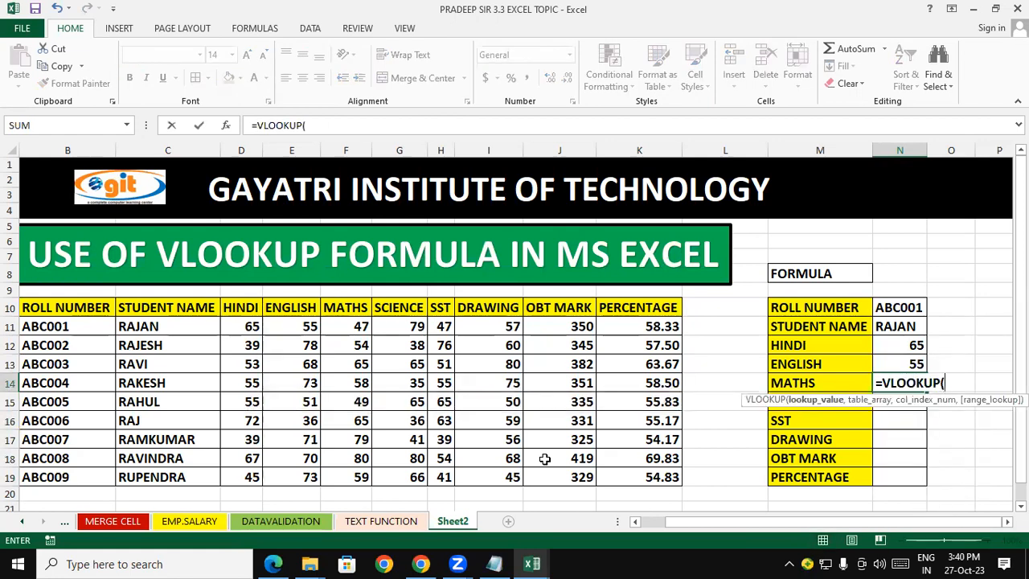
left_click(891, 304)
type(",")
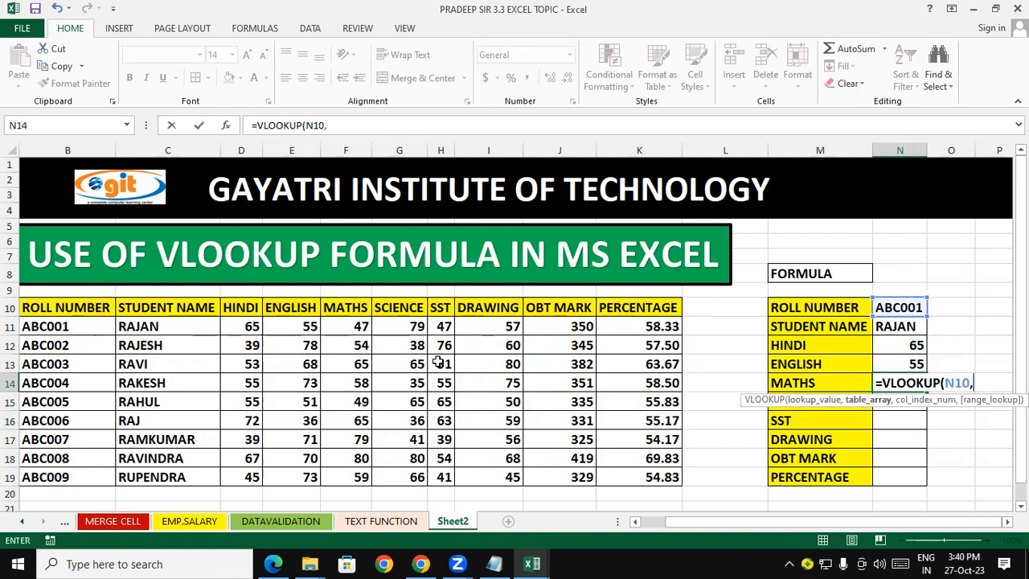
left_click_drag(94, 314, 631, 473)
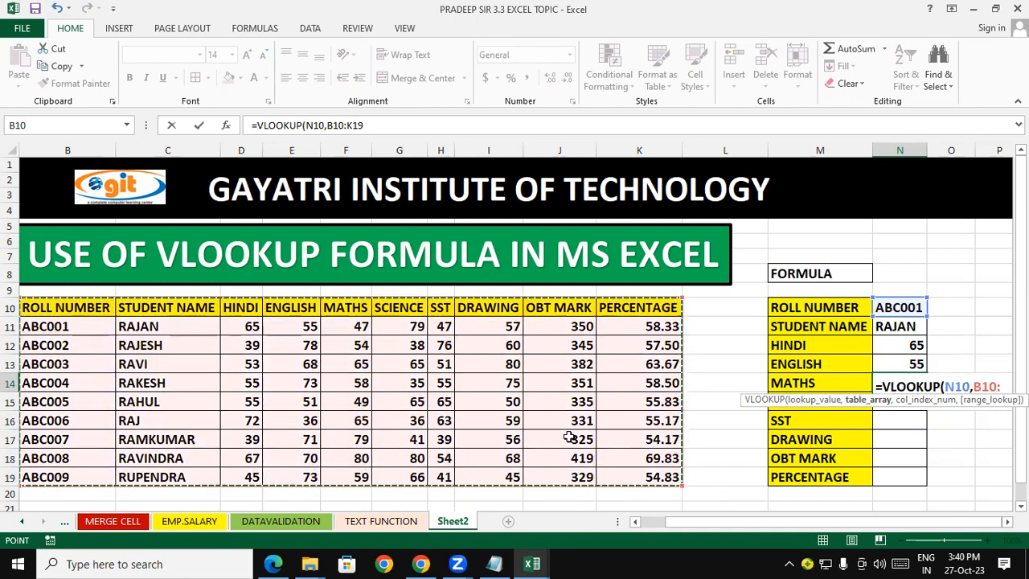
type(",")
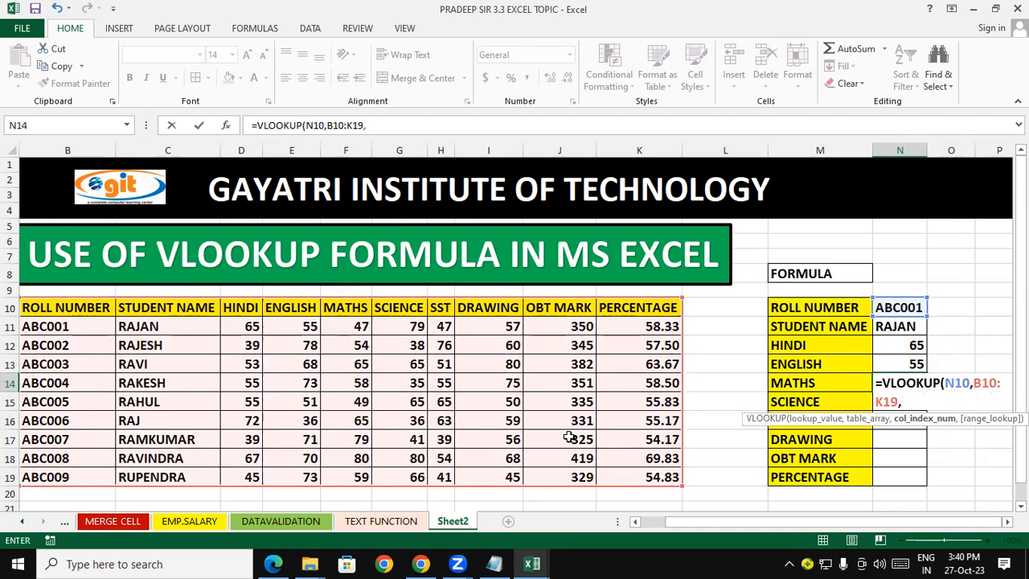
type("5)")
key("Return")
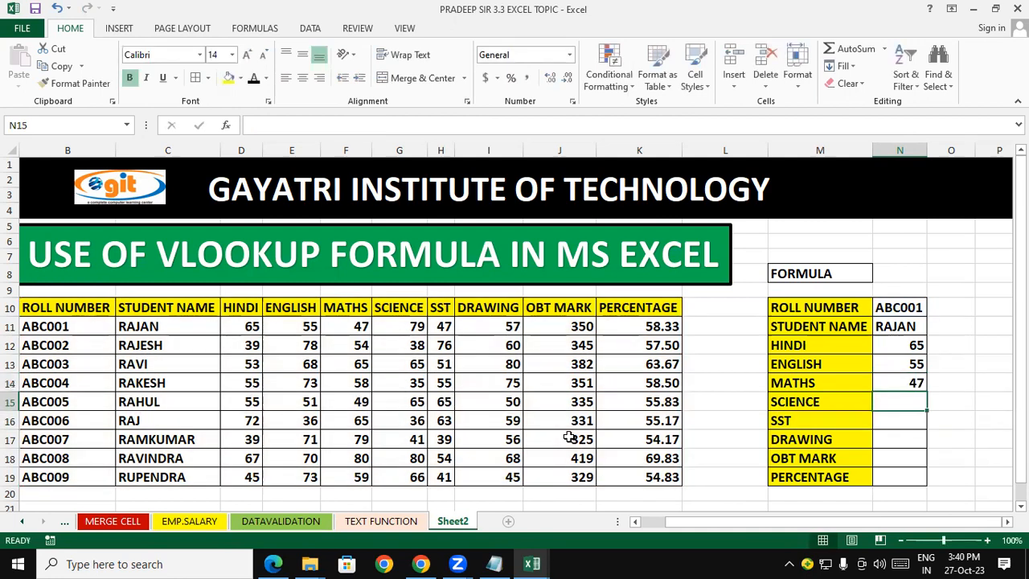
Enter =VLOOKUP(N10,B10:K19,6) in N15 to look up the SCIENCE mark for the roll number
type("=m")
key("BackSpace")
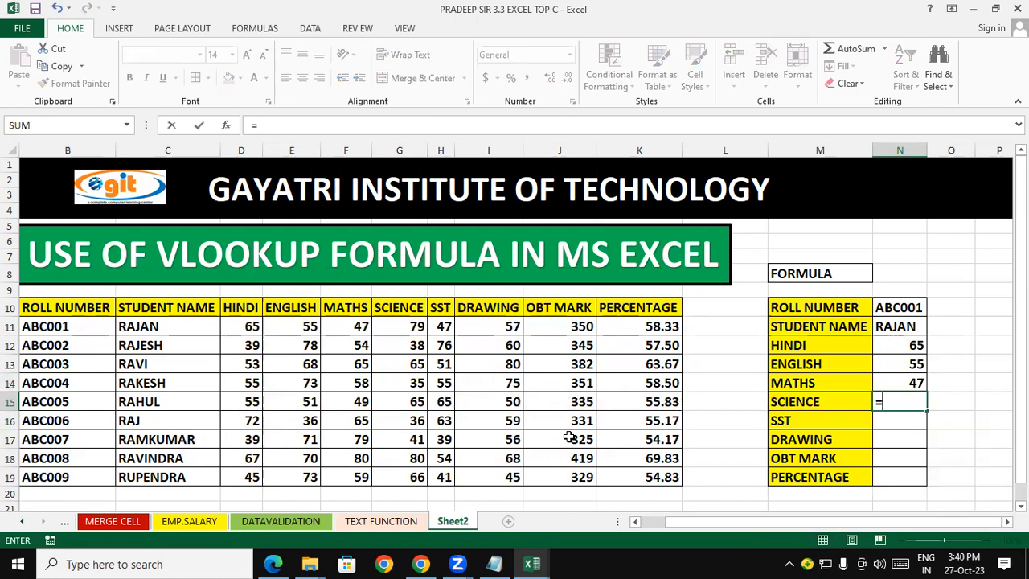
type("VLOOKUP(")
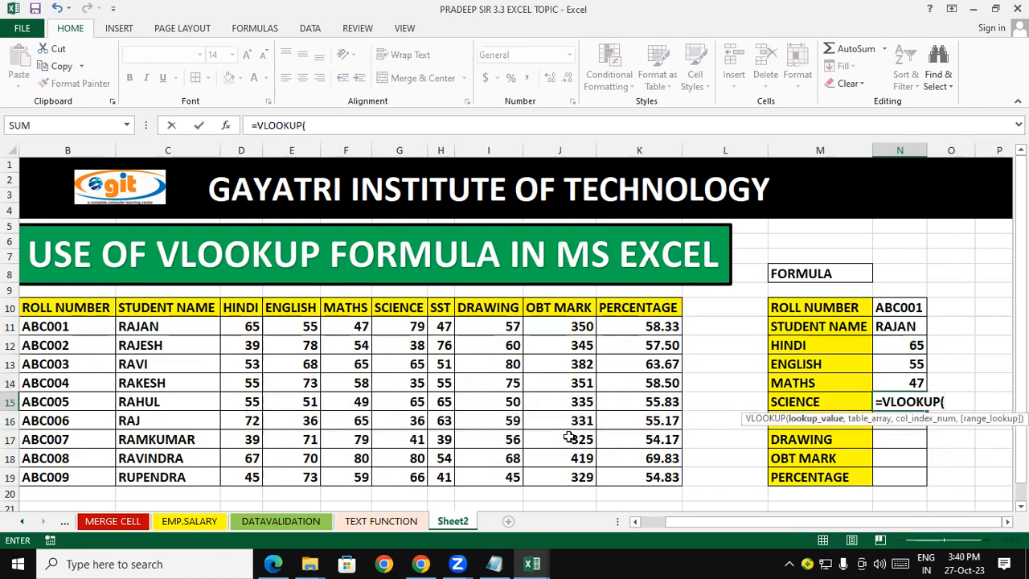
left_click(915, 308)
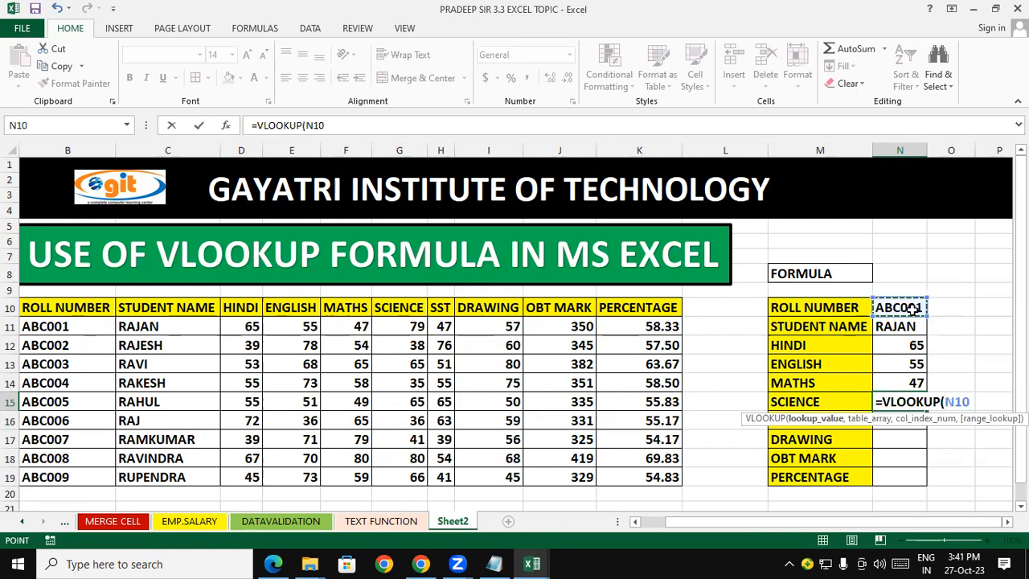
type(",")
left_click(62, 307)
left_click_drag(150, 383, 677, 480)
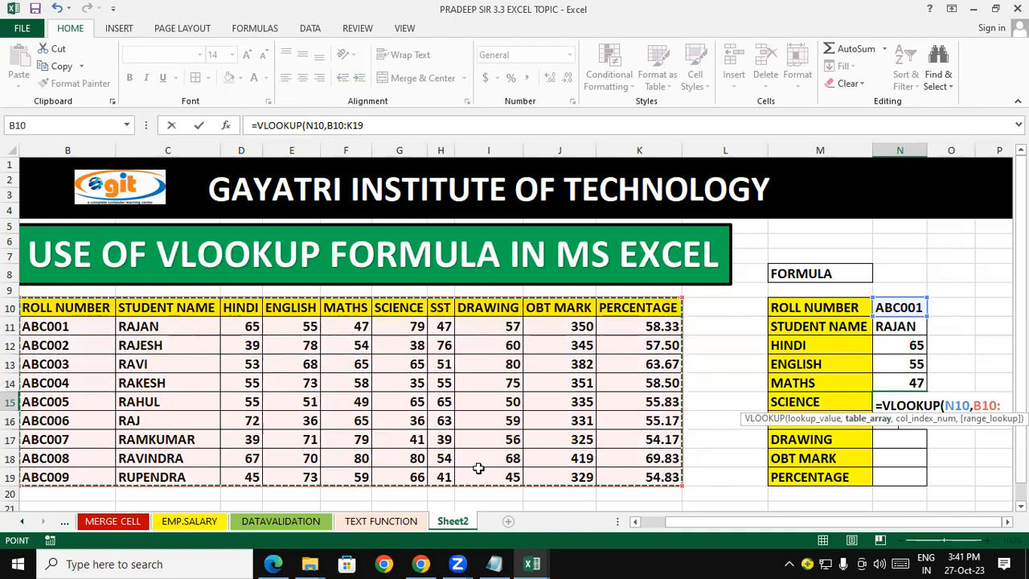
type(",6)")
key("Return")
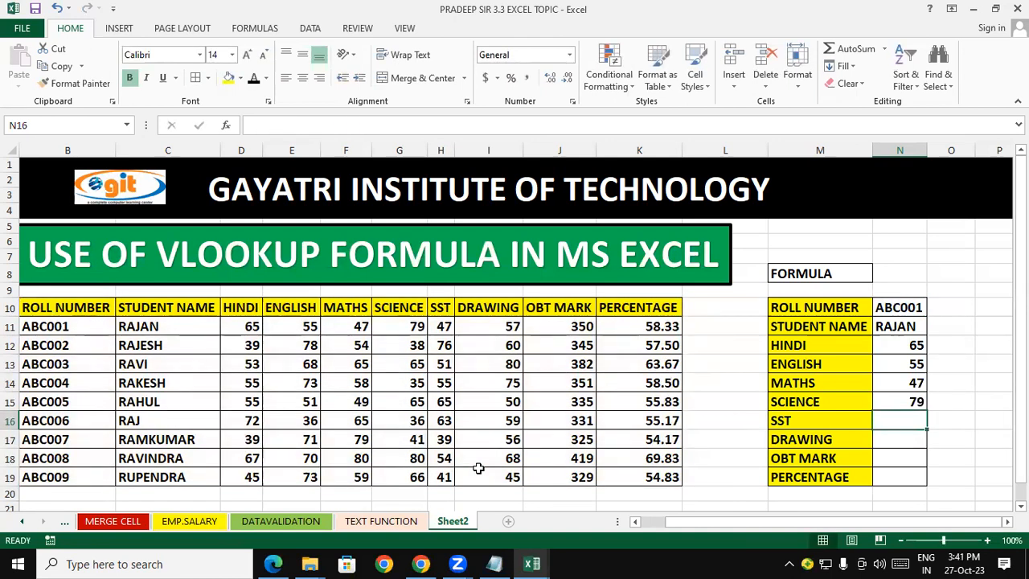
Enter =VLOOKUP(N10,B10:K19,7) in N16 to look up the SST mark for the roll number
type("=S")
key("BackSpace")
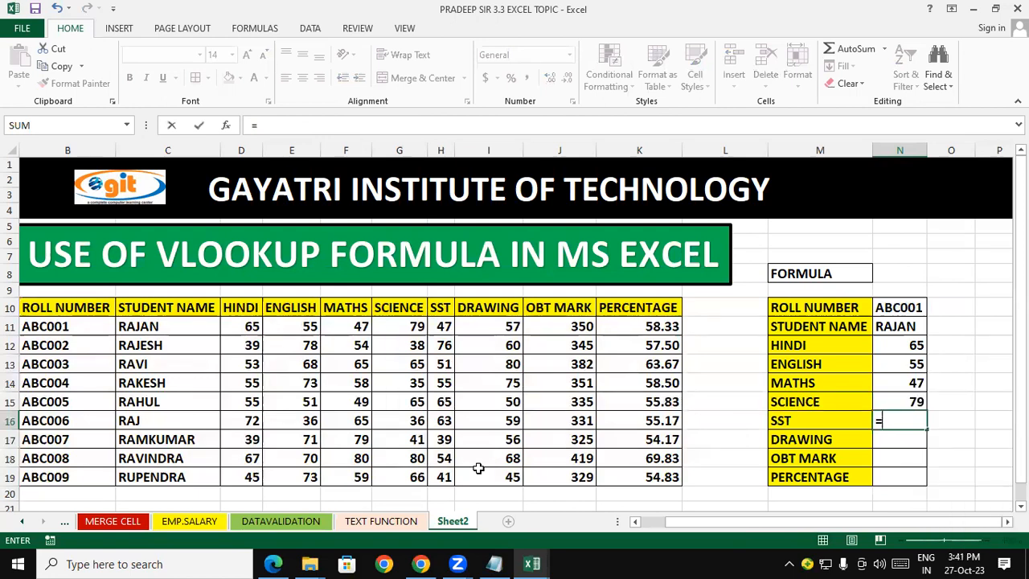
type("VLOO")
key("Tab")
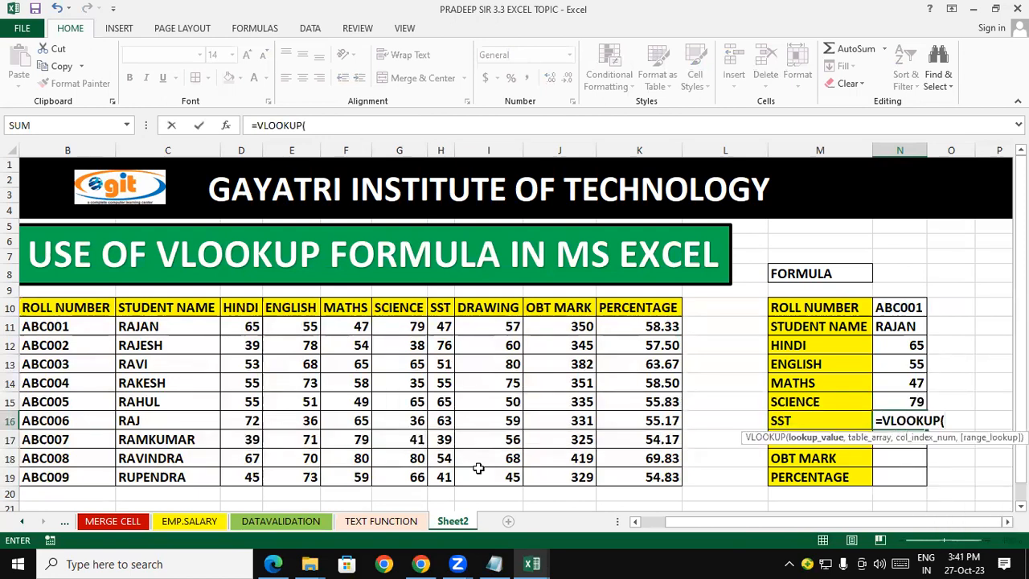
left_click(904, 307)
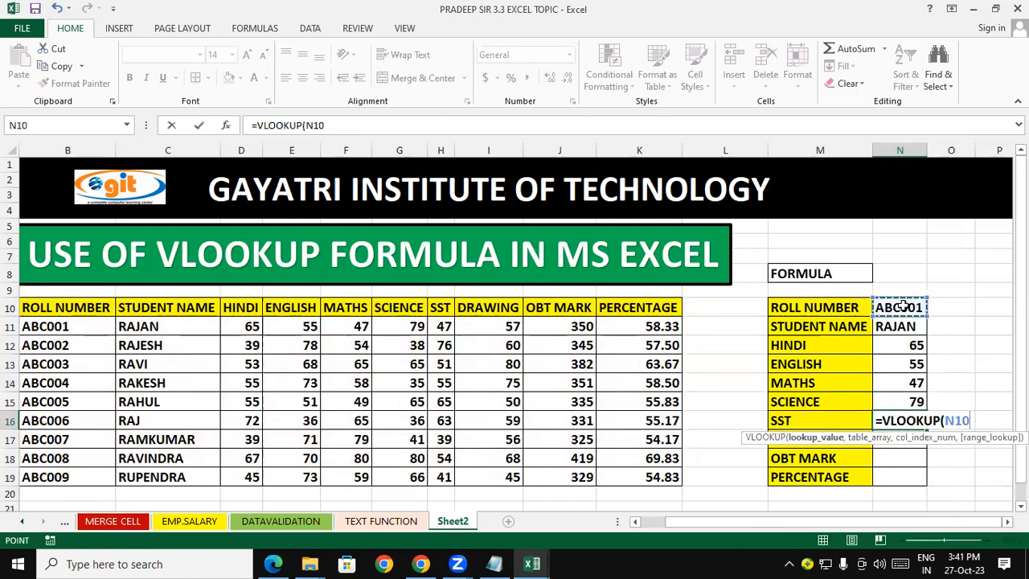
type(",")
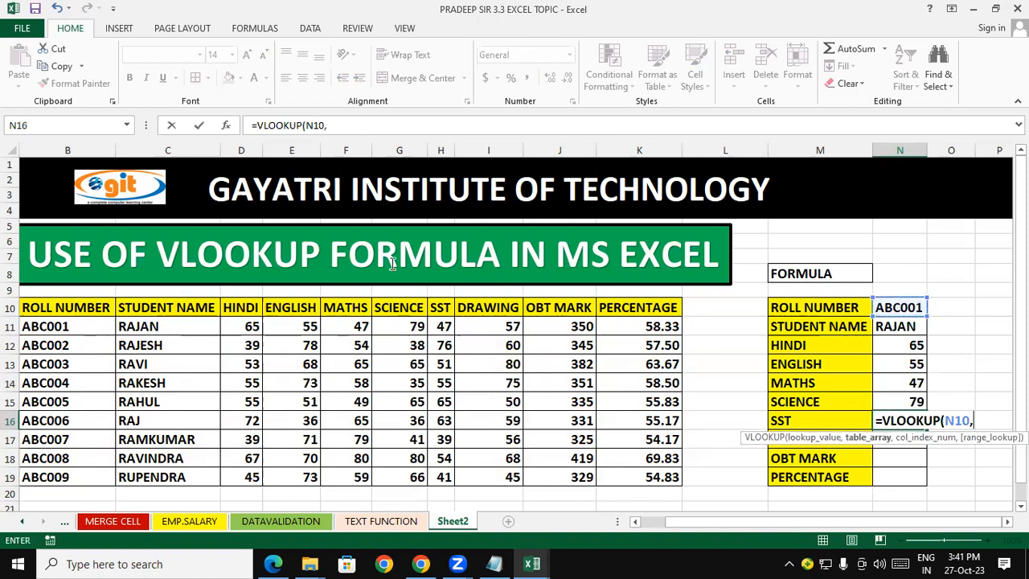
left_click_drag(29, 313, 624, 470)
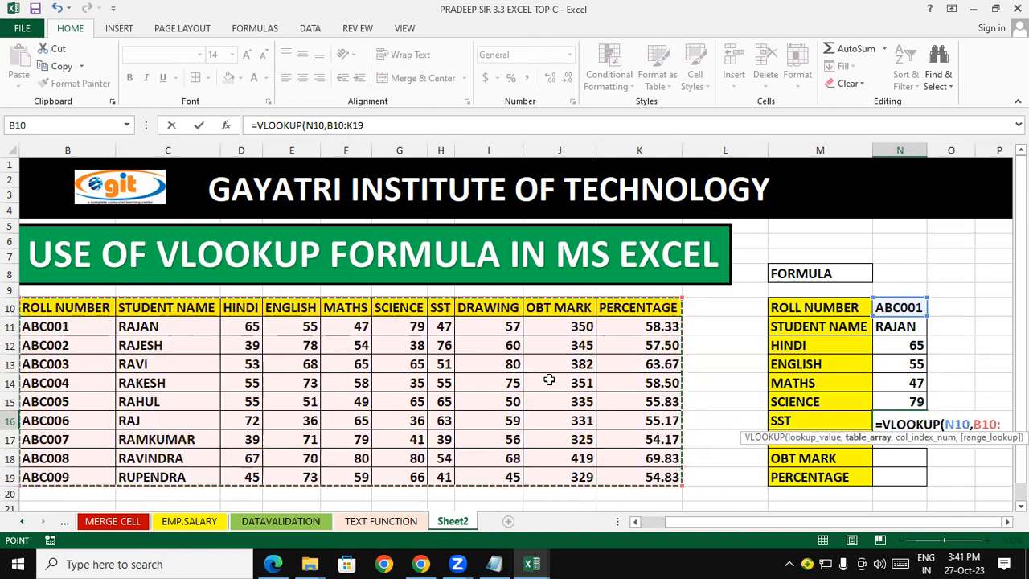
type(",")
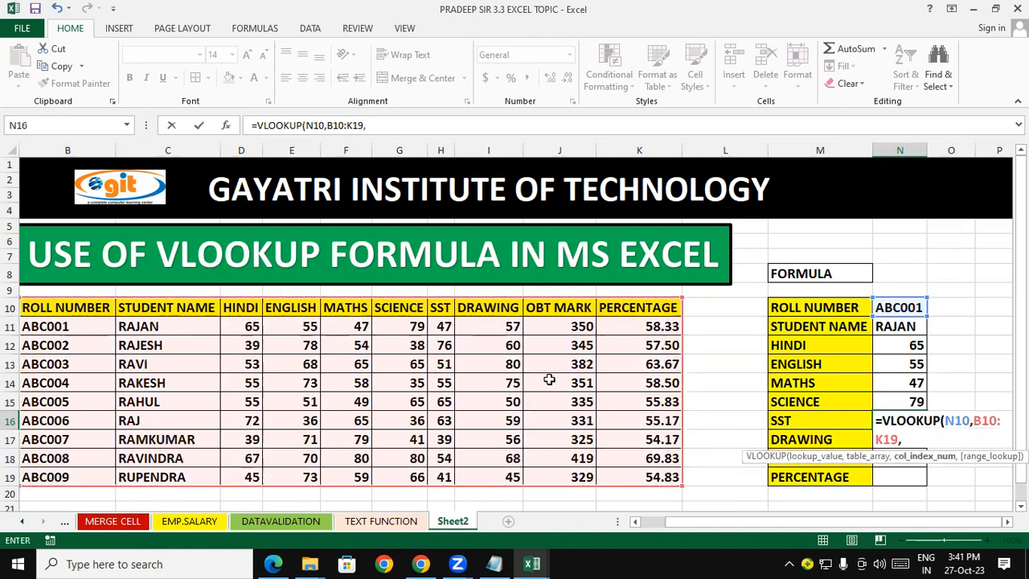
type("7)")
key("Return")
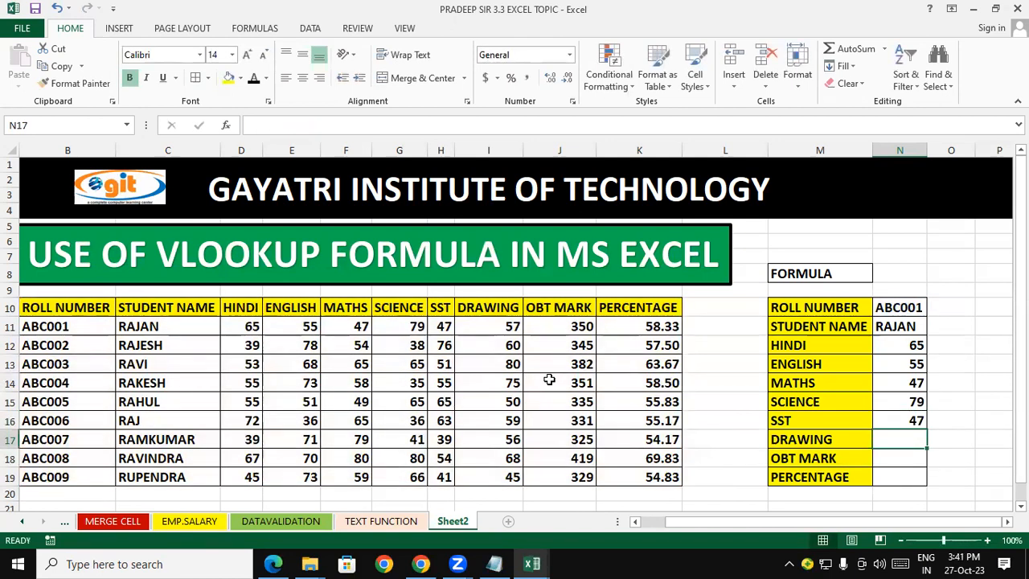
Enter =VLOOKUP(N10,B10:K19,8) in N17 to look up the DRAWING mark for the roll number
type("=V")
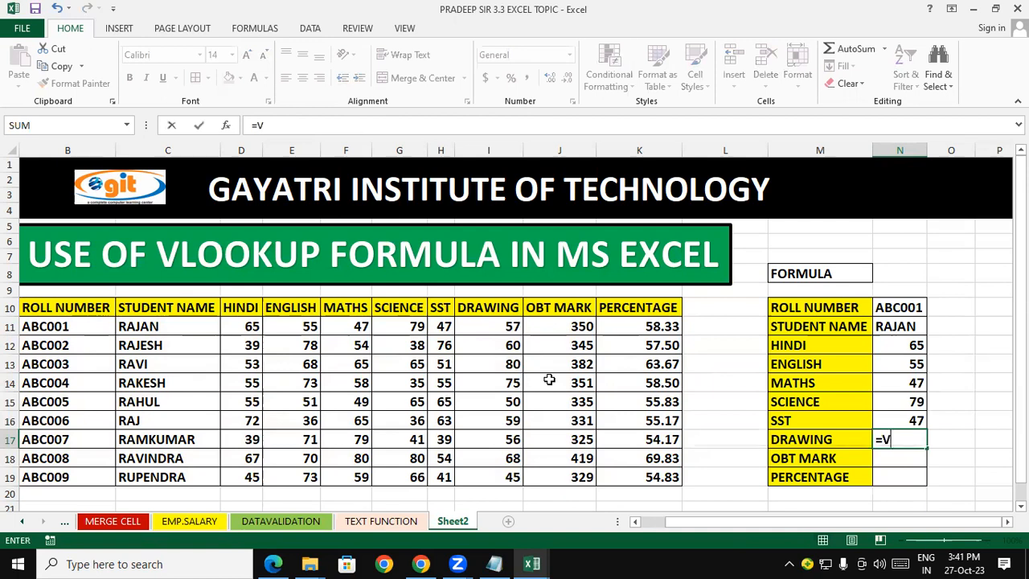
type("LOOKUP(")
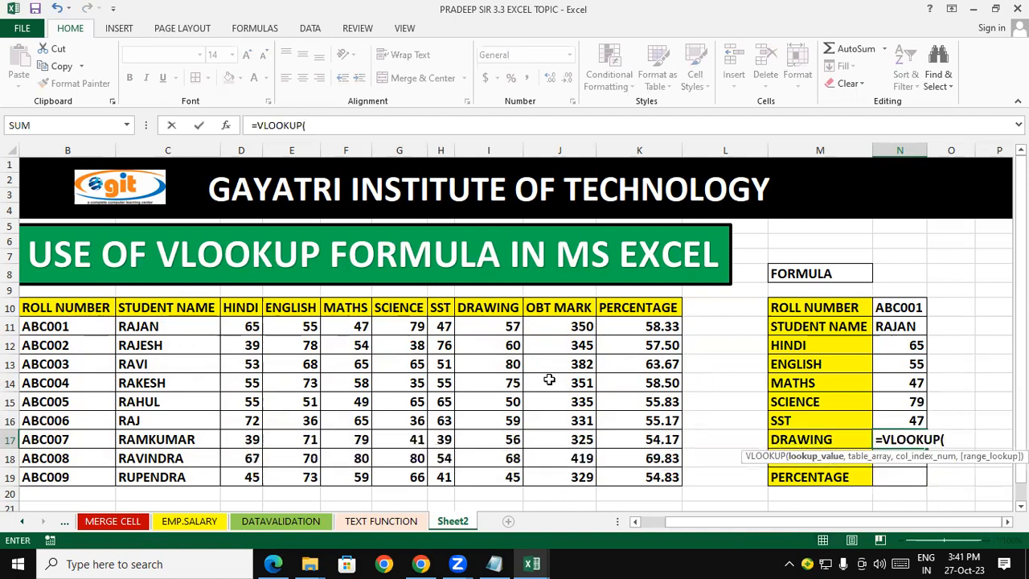
left_click(898, 309)
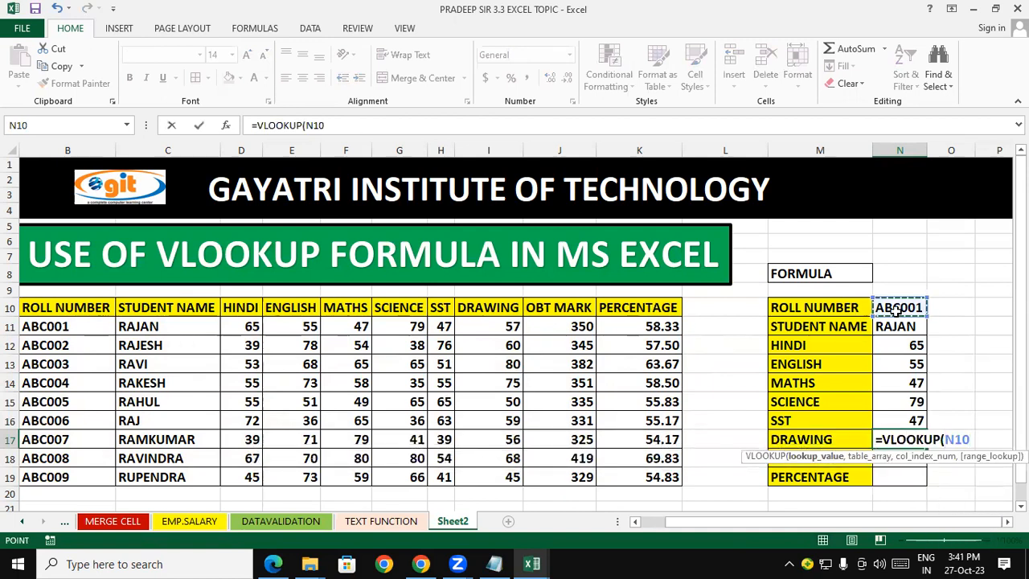
type(",")
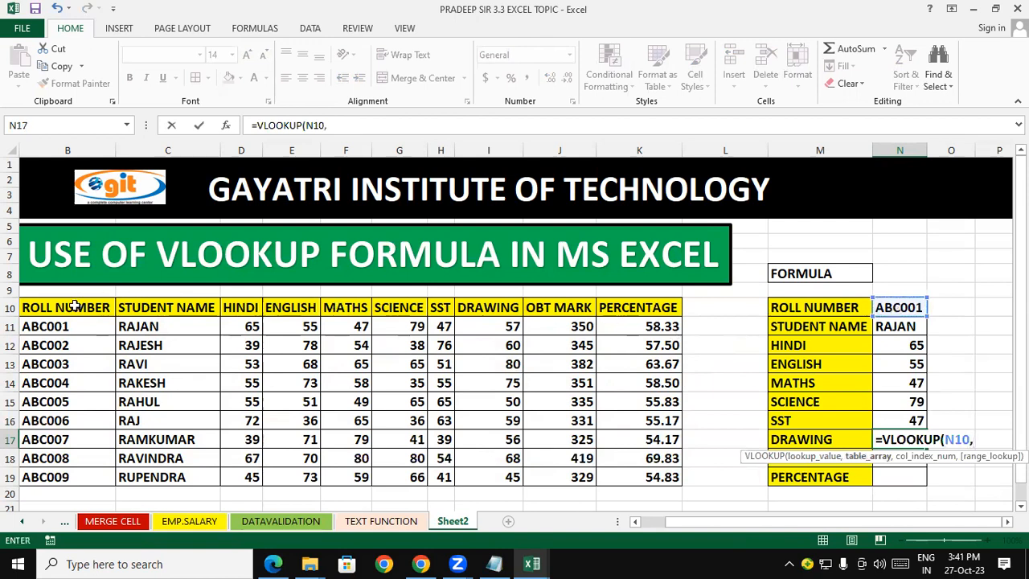
left_click_drag(52, 316, 661, 477)
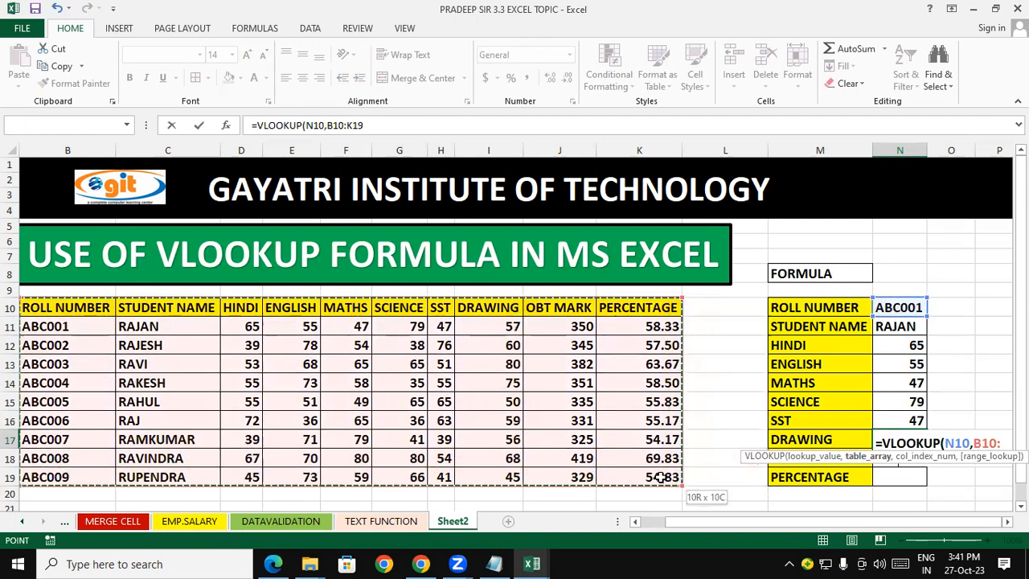
type(",")
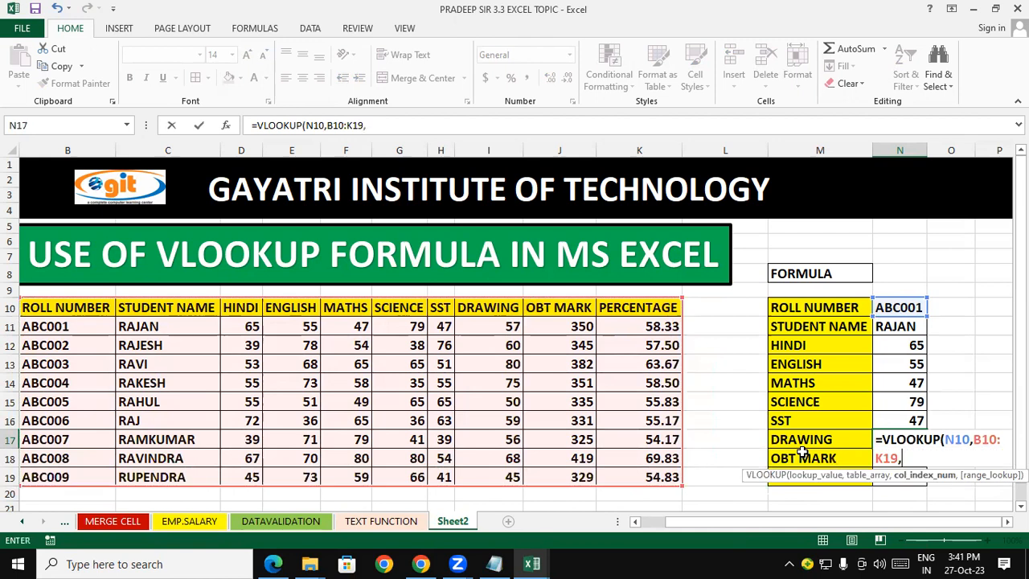
type("8)")
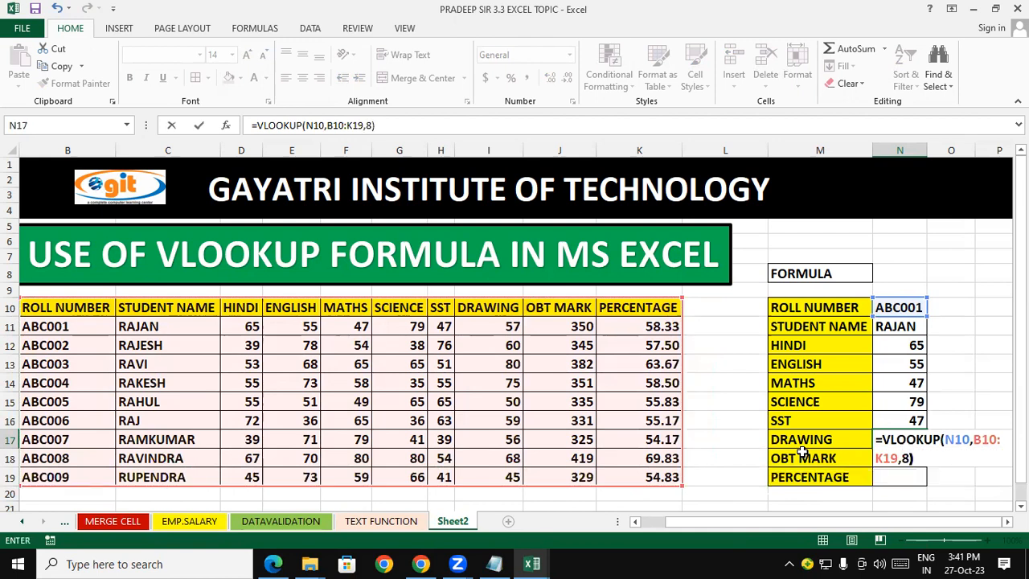
key("Return")
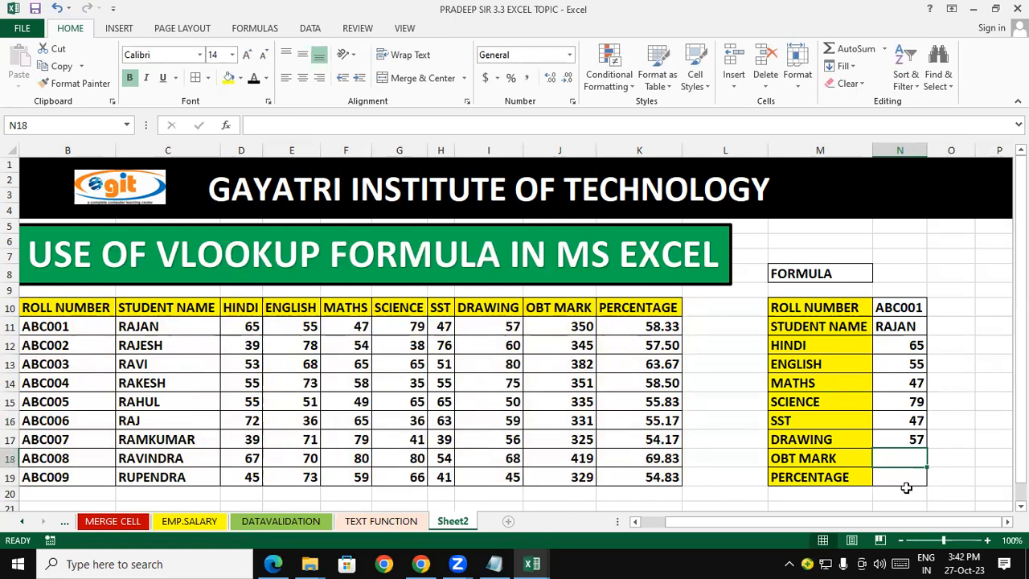
type("=VLOO")
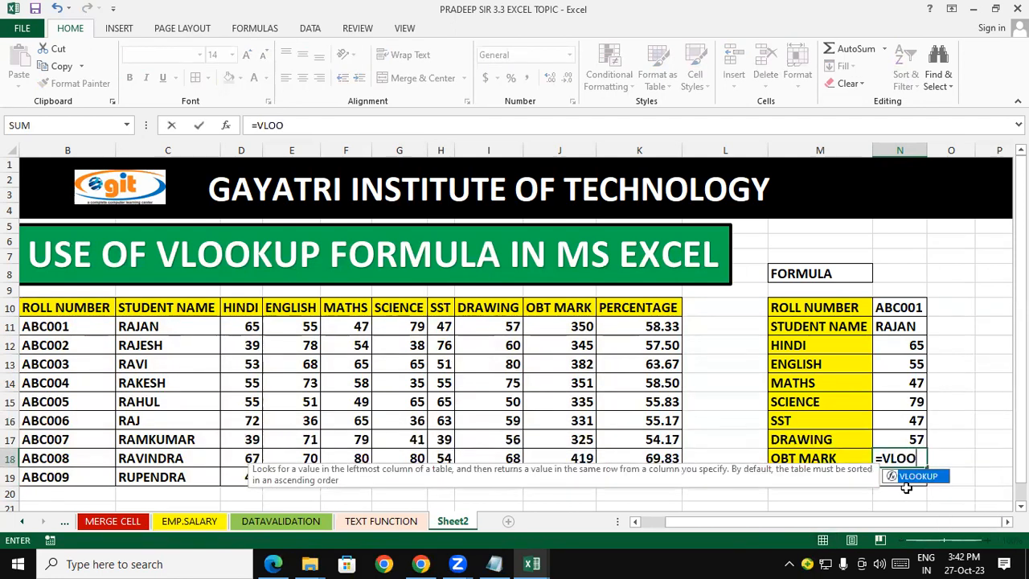
key("Tab")
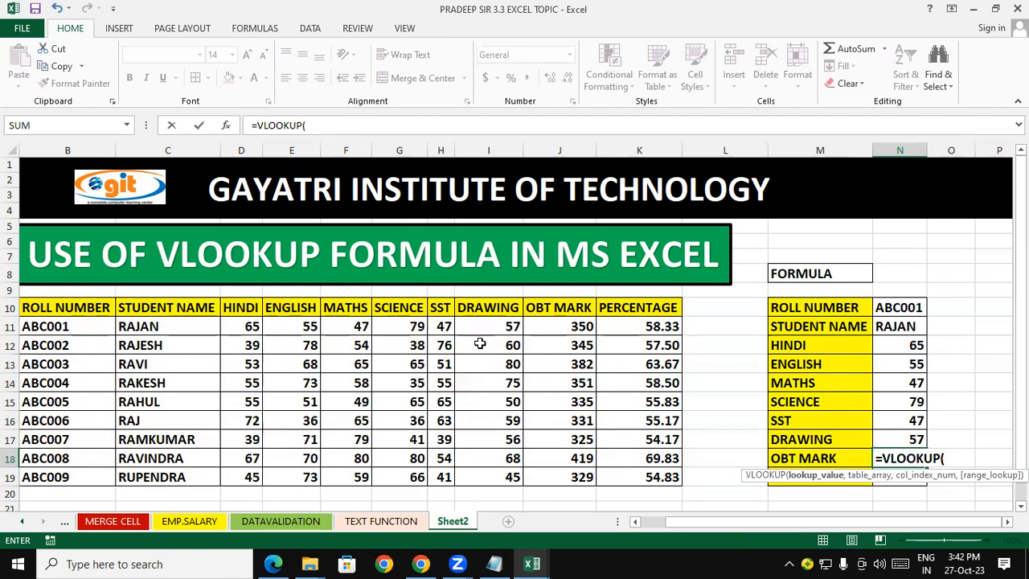
left_click(904, 306)
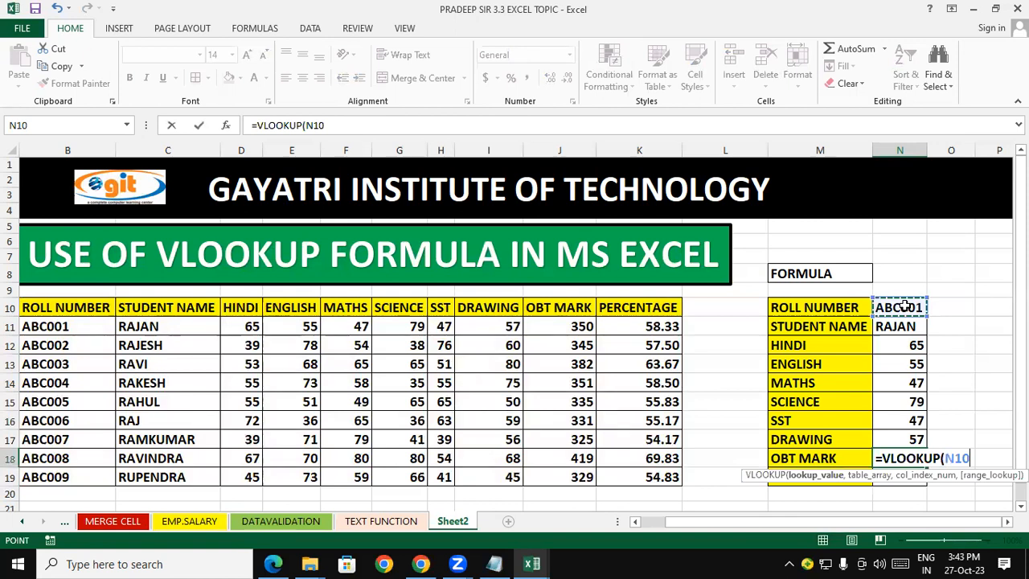
key("BackSpace")
key("BackSpace")
key("BackSpace")
key("BackSpace")
key("BackSpace")
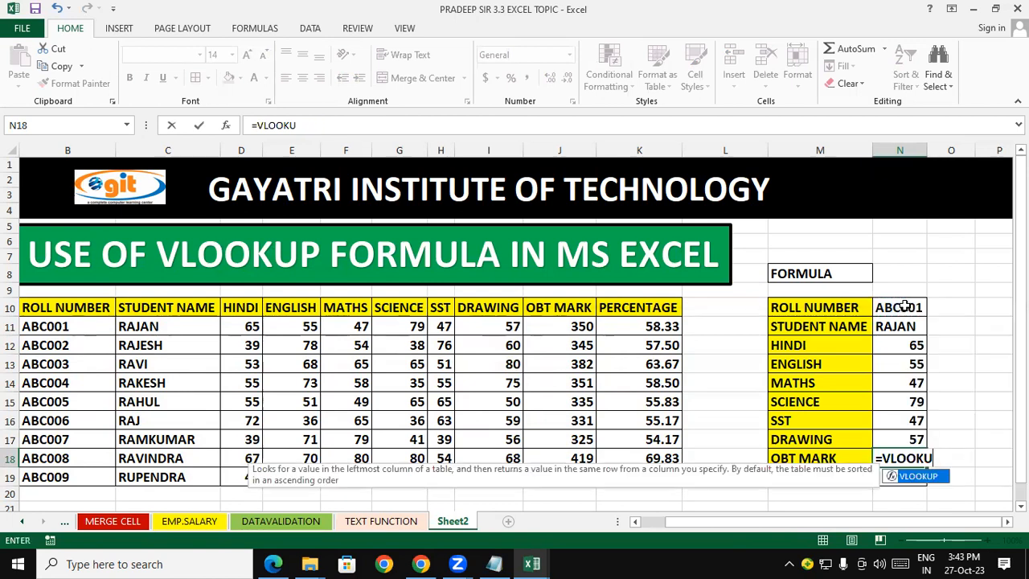
key("BackSpace")
key("BackSpace")
key("BackSpace")
key("BackSpace")
key("BackSpace")
key("BackSpace")
key("BackSpace")
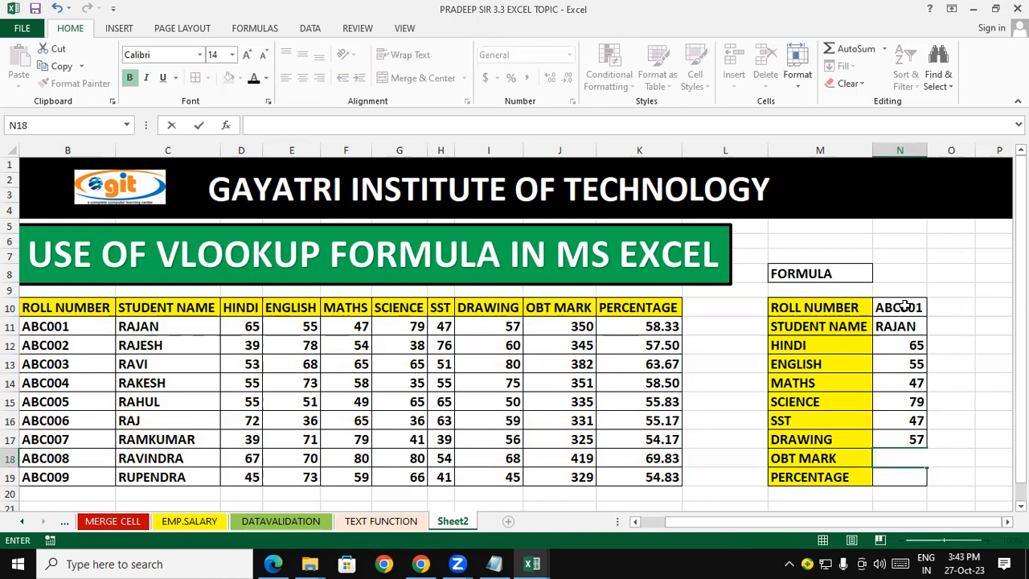
type("=")
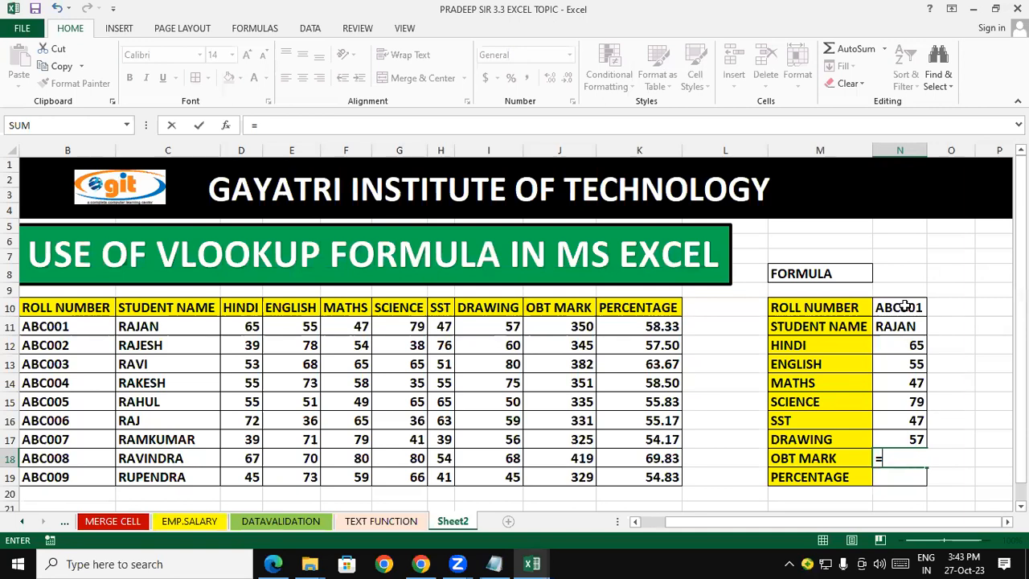
type("VLOOKUP(")
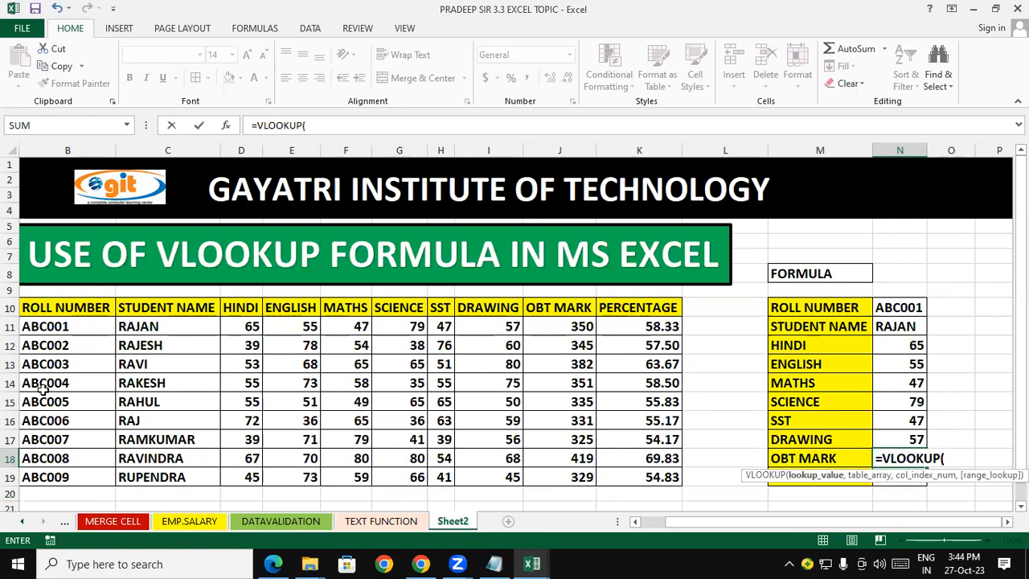
left_click(898, 318)
left_click(897, 307)
type(",")
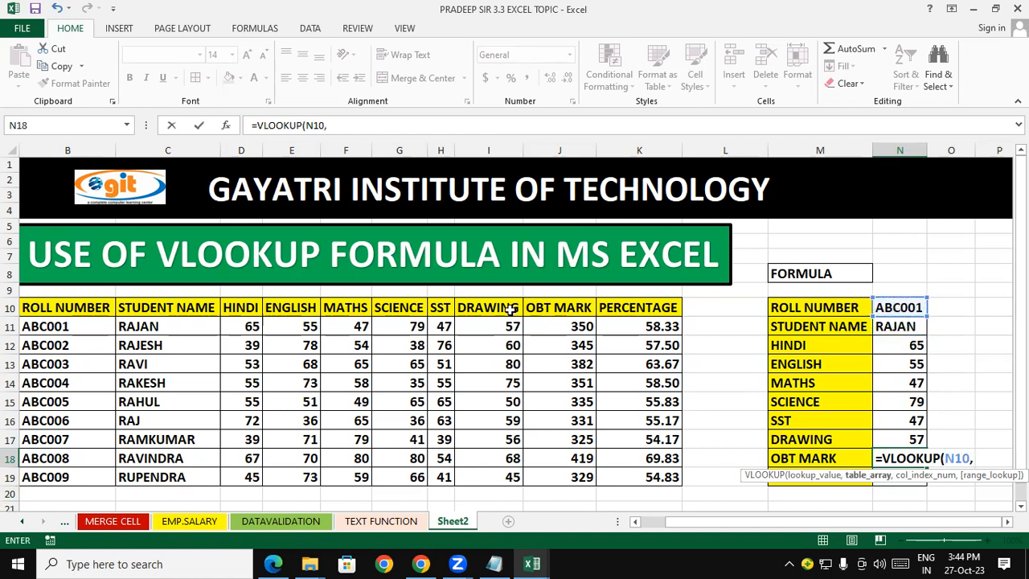
left_click_drag(63, 310, 627, 477)
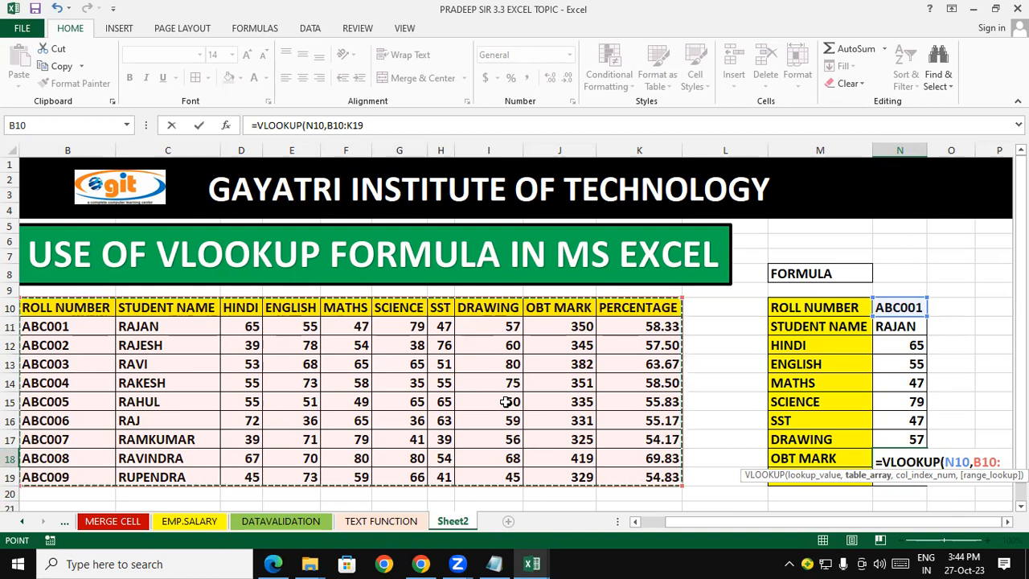
key("BackSpace")
key("BackSpace")
key("BackSpace")
key("BackSpace")
key("BackSpace")
key("BackSpace")
key("BackSpace")
key("BackSpace")
key("BackSpace")
key("BackSpace")
key("BackSpace")
key("BackSpace")
key("BackSpace")
key("BackSpace")
key("BackSpace")
key("BackSpace")
key("BackSpace")
key("BackSpace")
key("BackSpace")
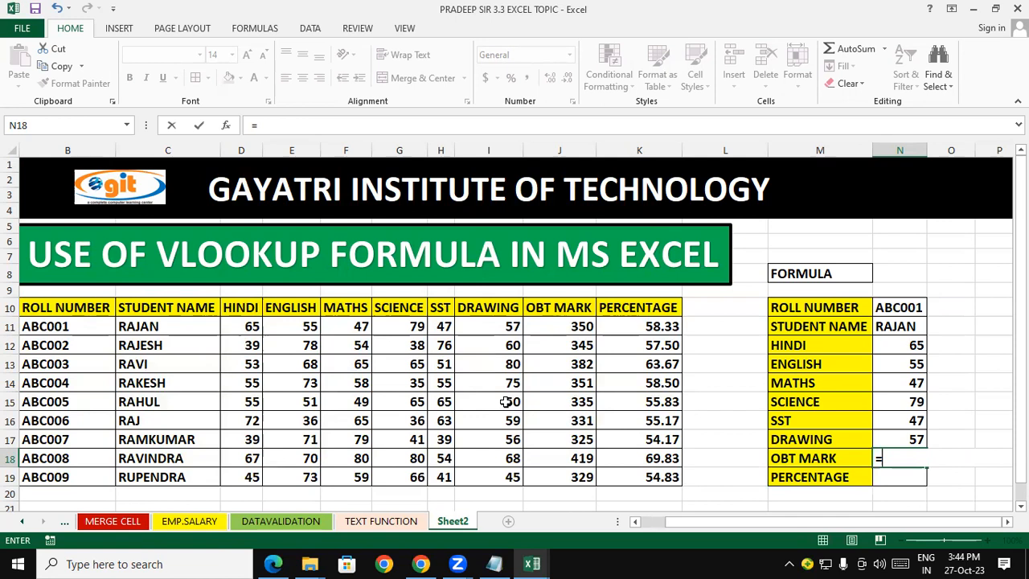
Enter =VLOOKUP(N10,B10:K19,9) in N18 to look up the OBT MARK for the roll number
type("VLOOKUP(")
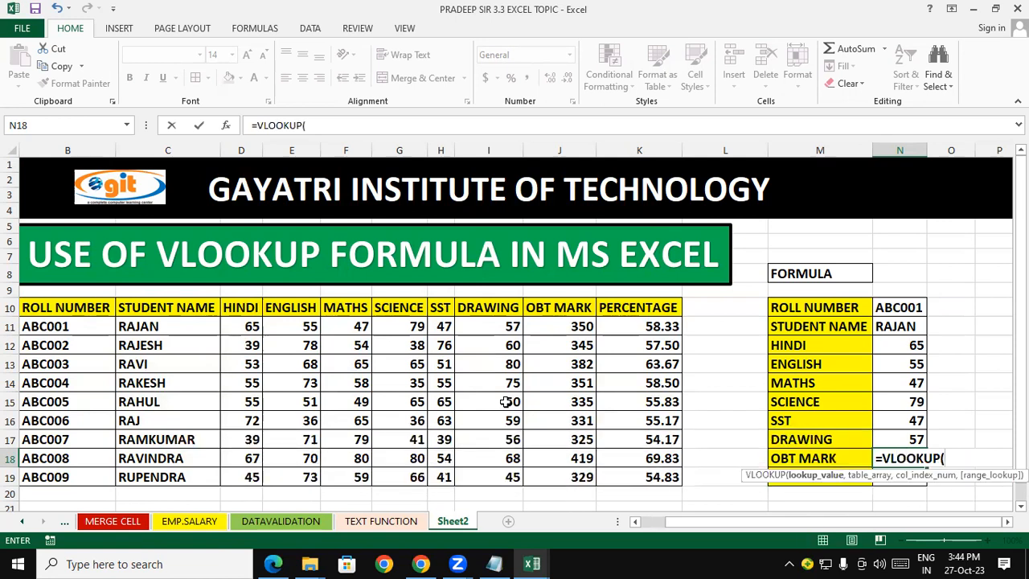
left_click(898, 309)
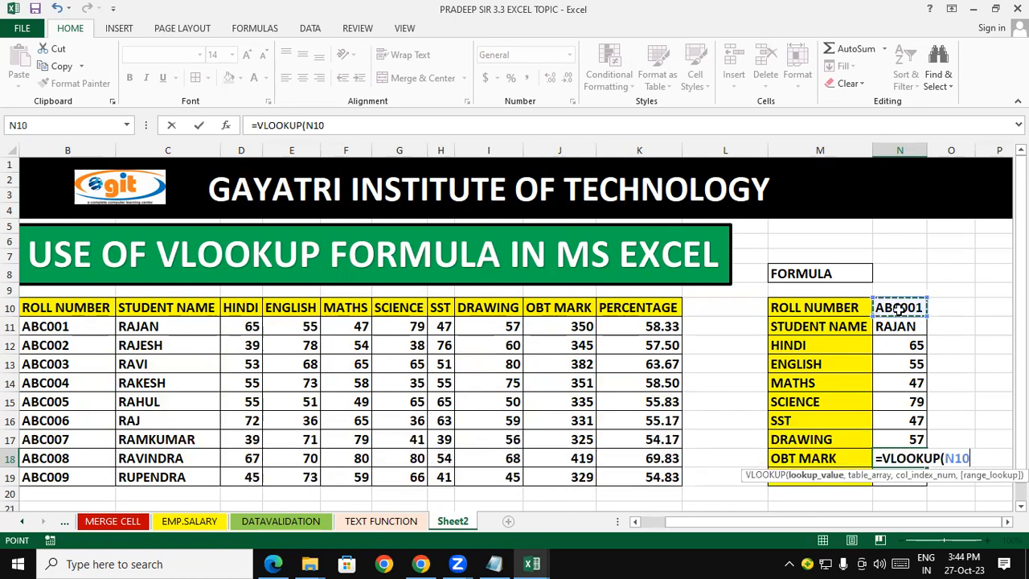
type(",")
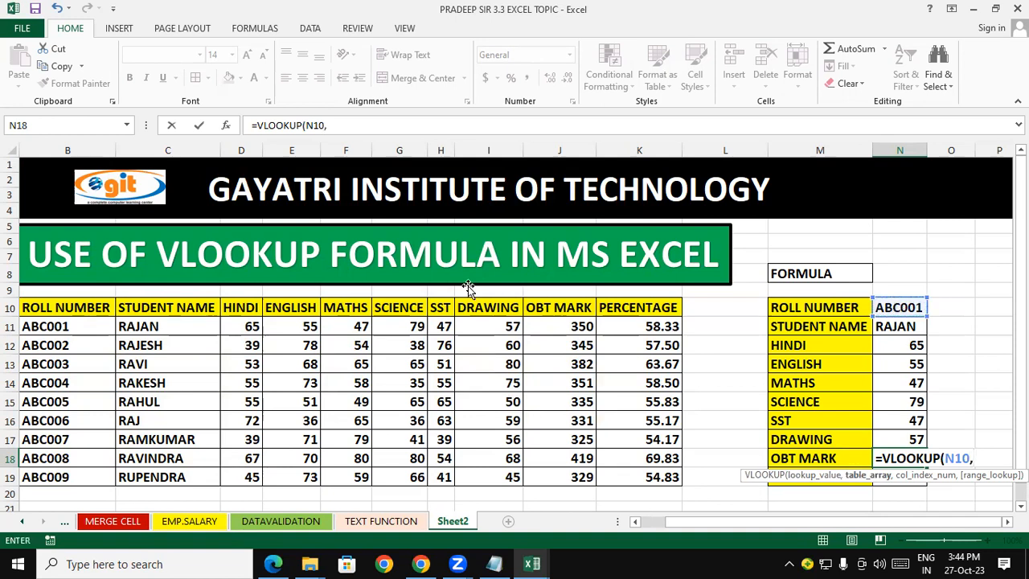
left_click_drag(107, 312, 619, 456)
type(",")
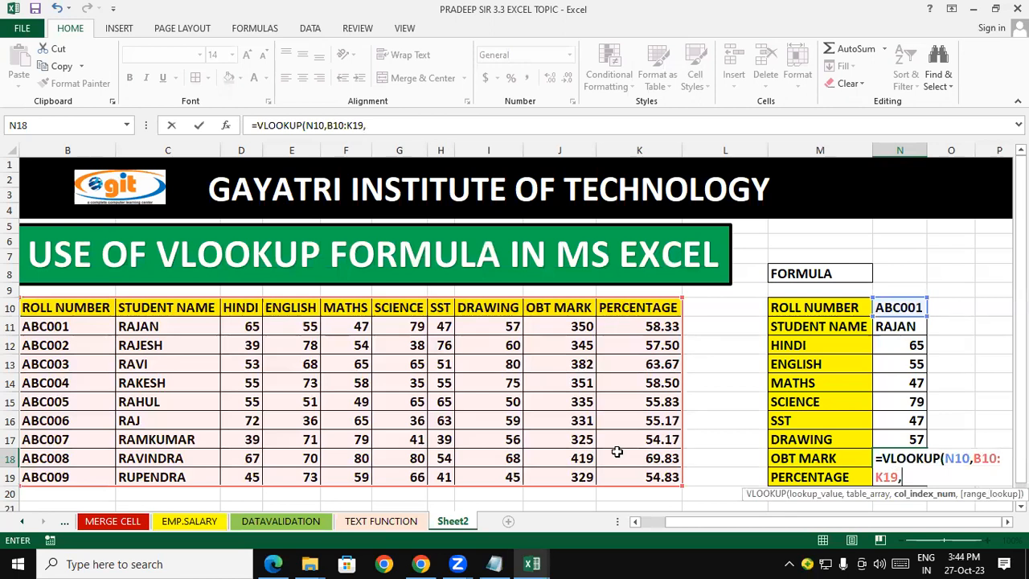
type("9")
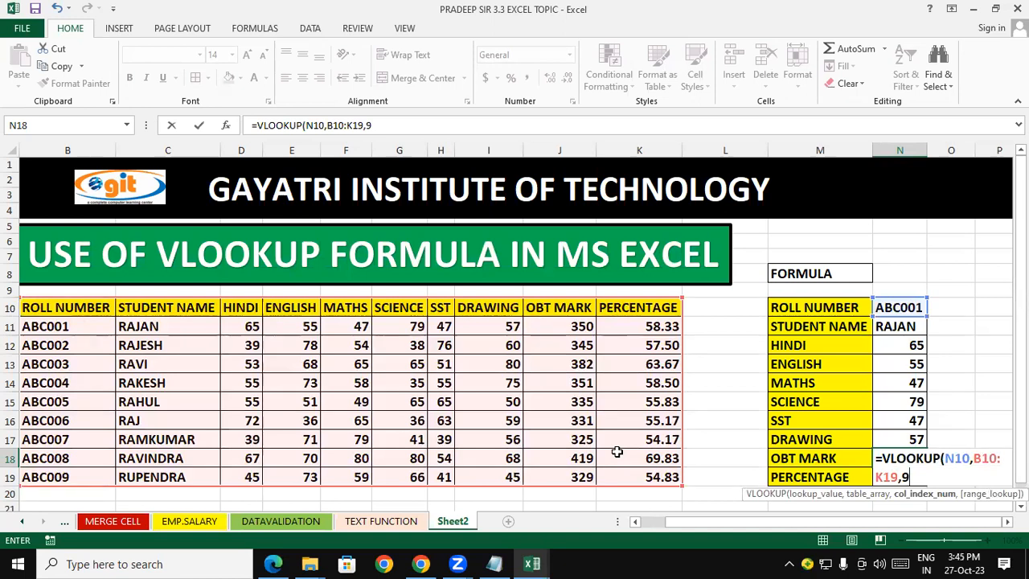
type(")")
key("Return")
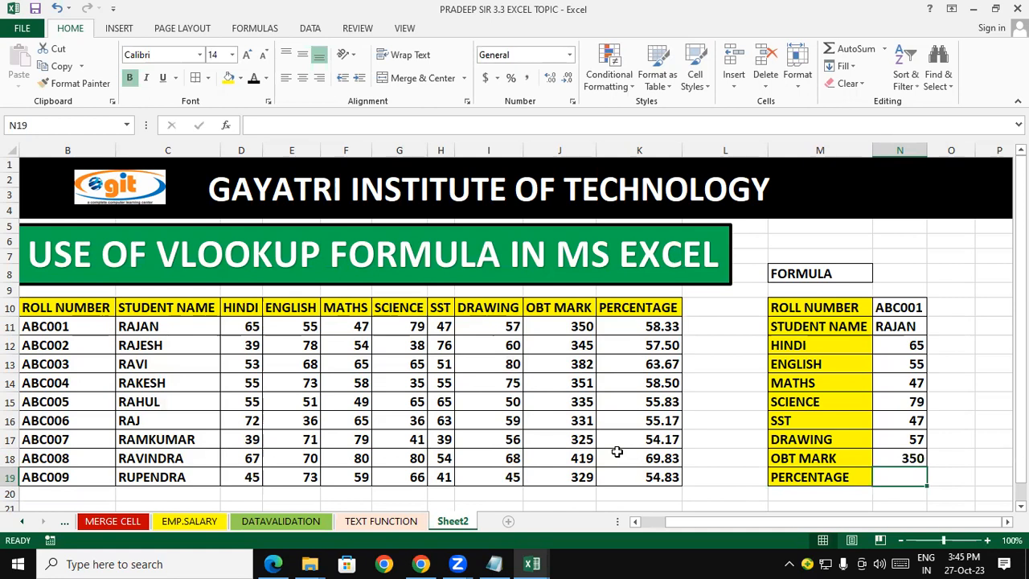
Enter =VLOOKUP(N10,B10:K19,10) in N19 to look up the PERCENTAGE for the roll number
type("=")
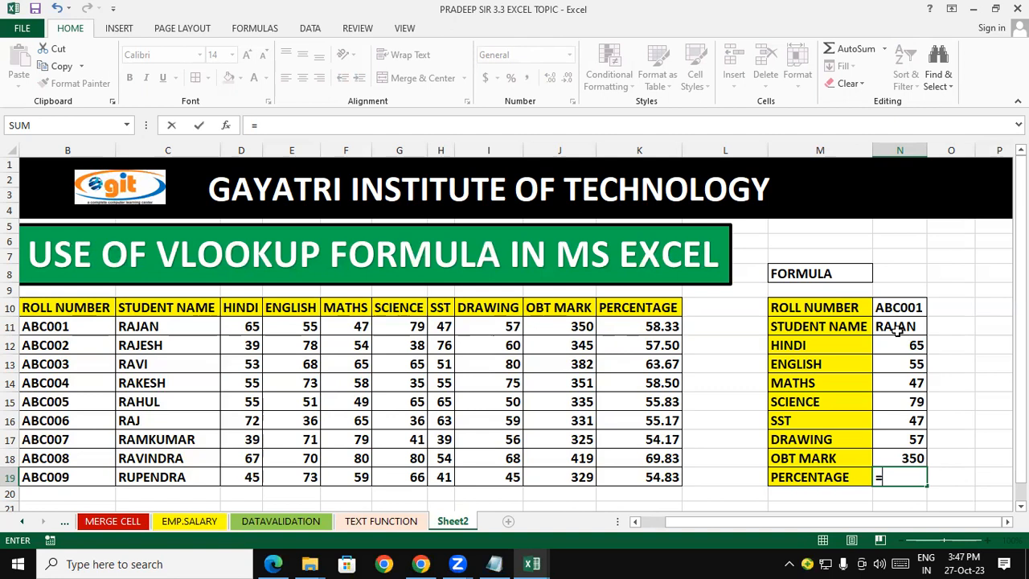
type("VLOOKUP(")
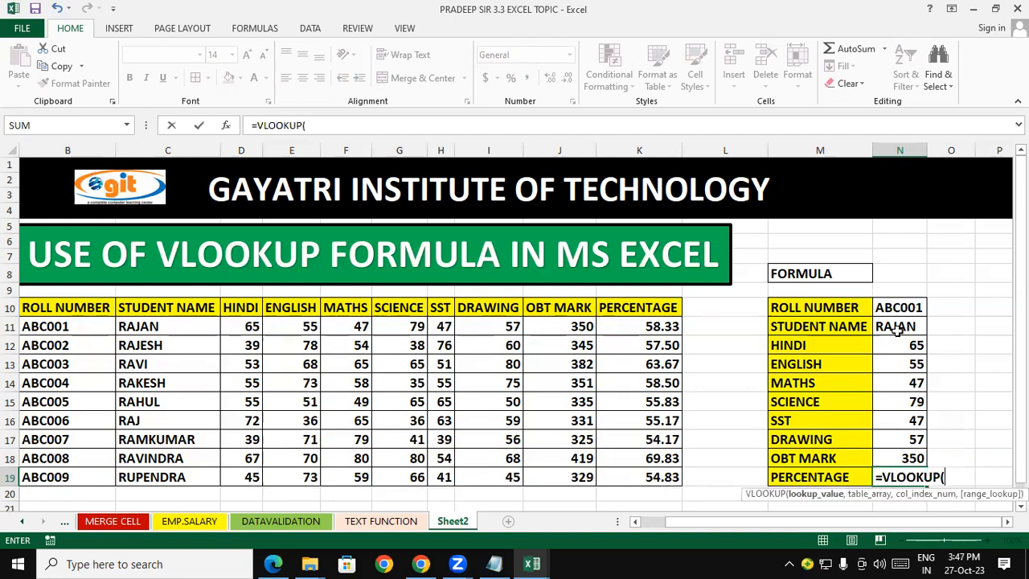
left_click(900, 308)
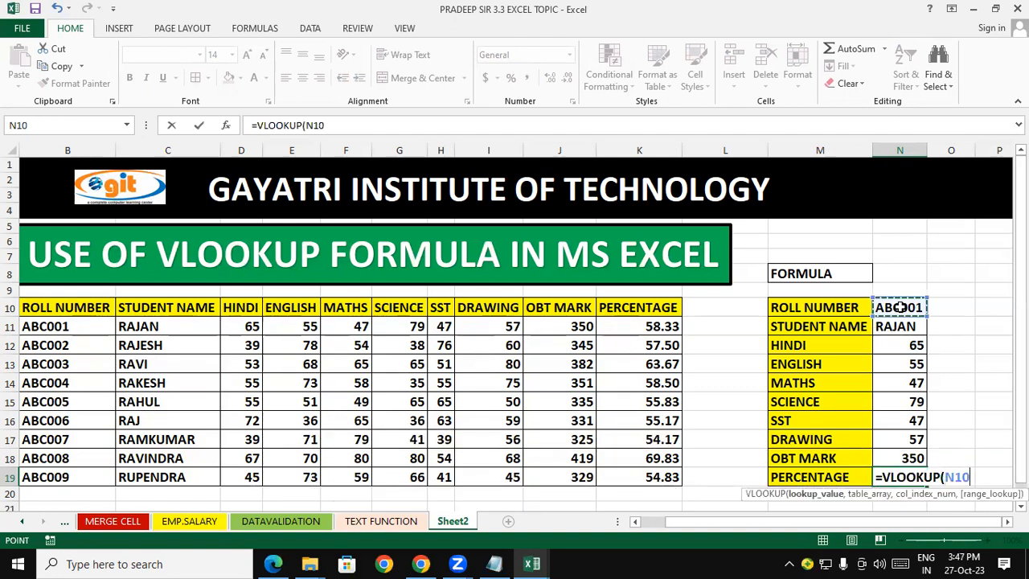
type(",")
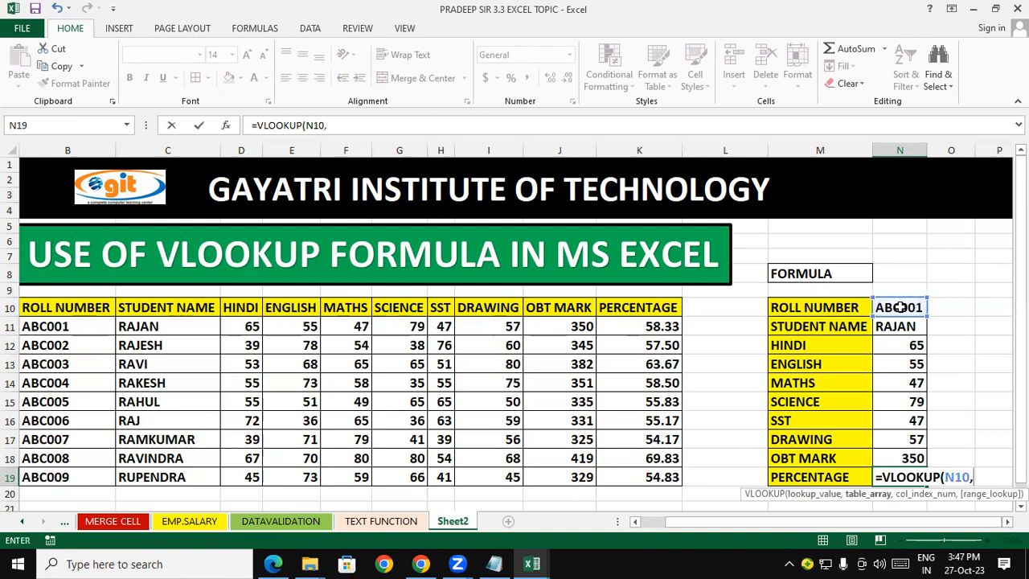
left_click_drag(48, 308, 615, 479)
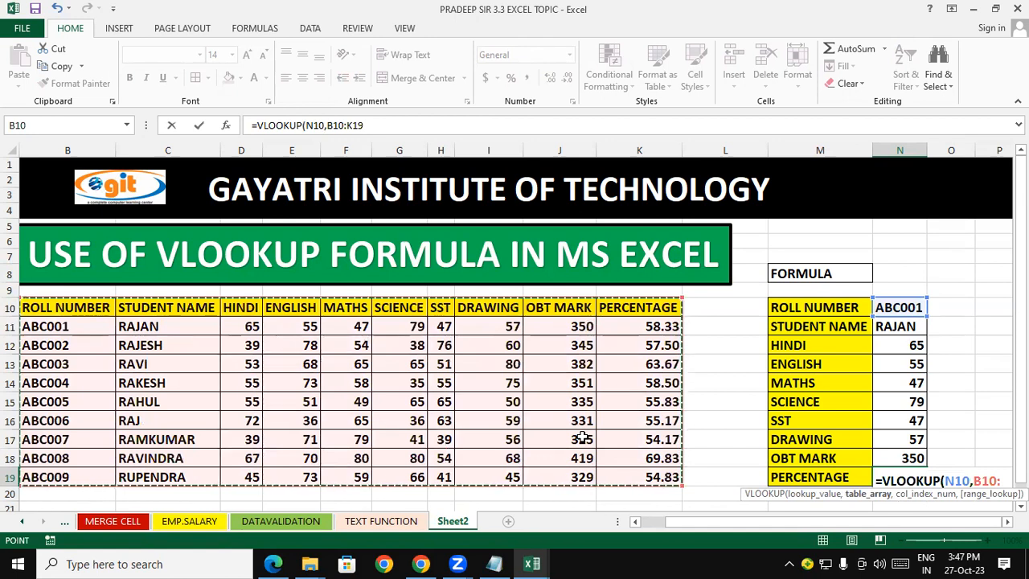
type(",10)")
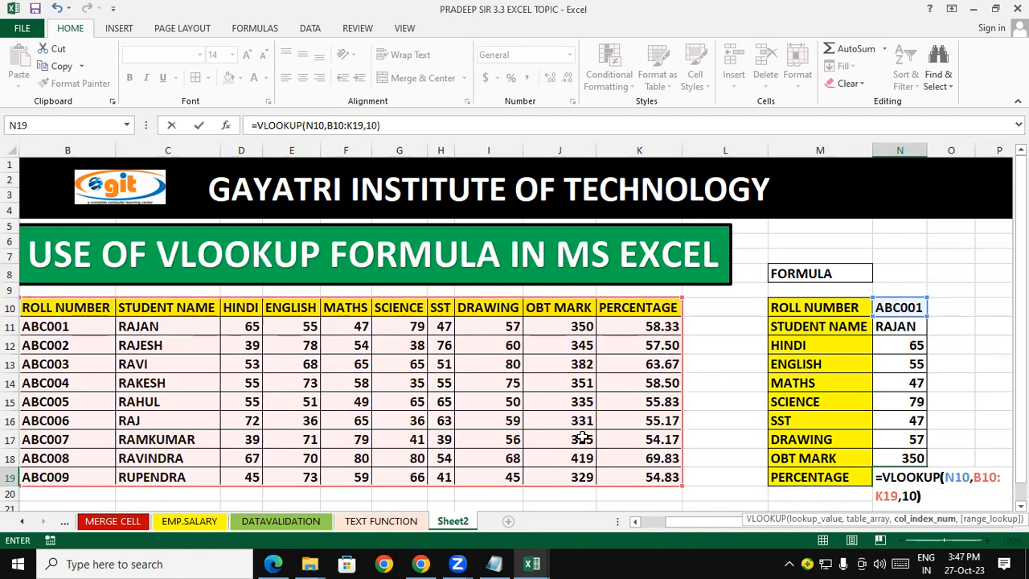
key("Return")
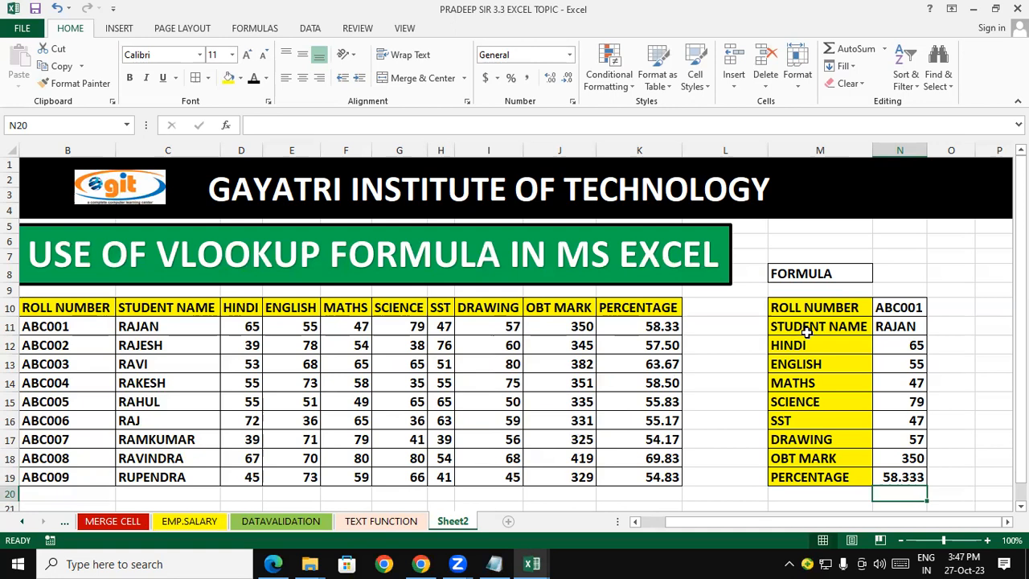
Change the roll number in N10 to the one in table row 16 and select B16:K16 to compare it with the form
left_click(902, 307)
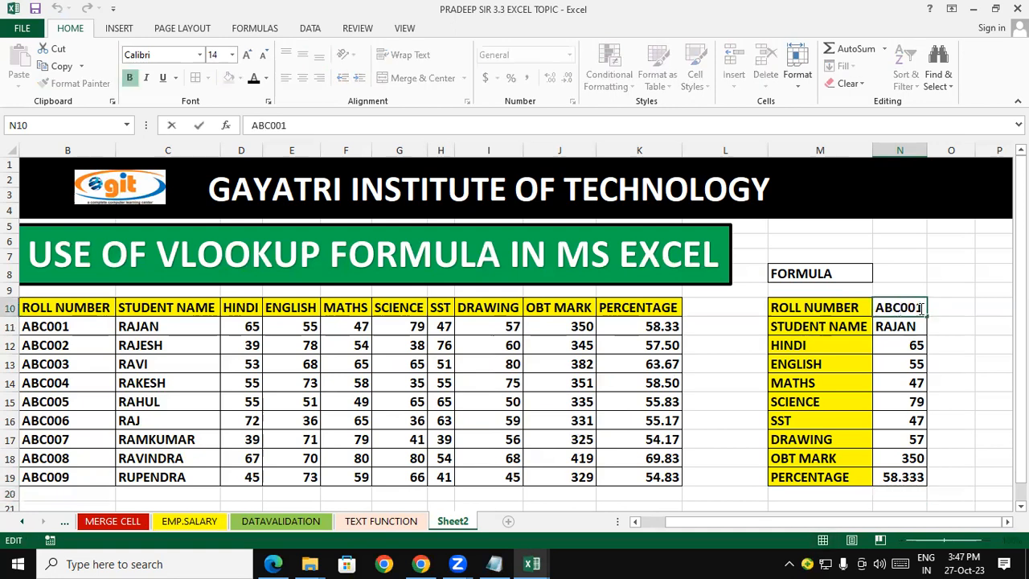
key("BackSpace")
type("6")
left_click(718, 374)
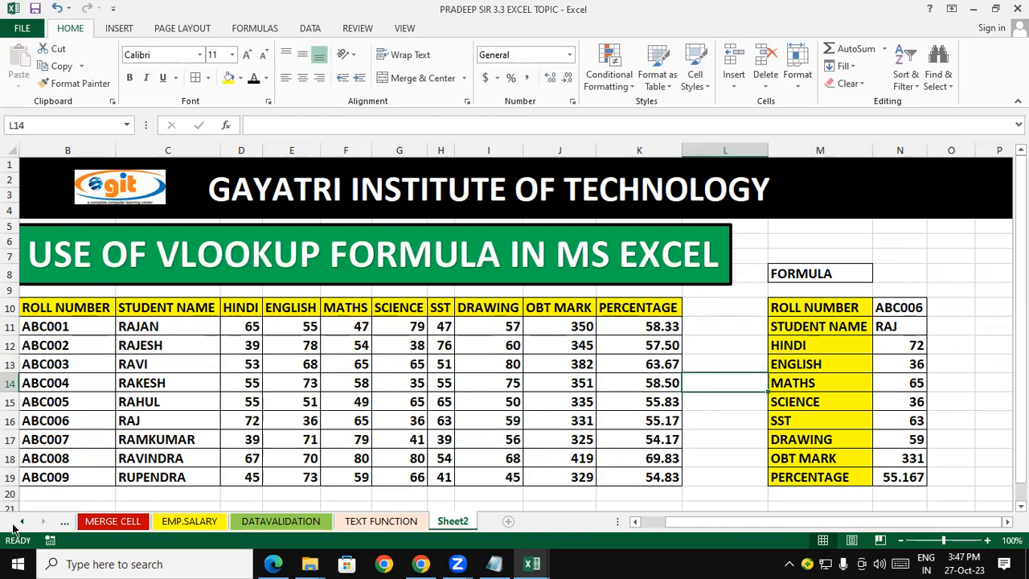
left_click_drag(39, 419, 661, 422)
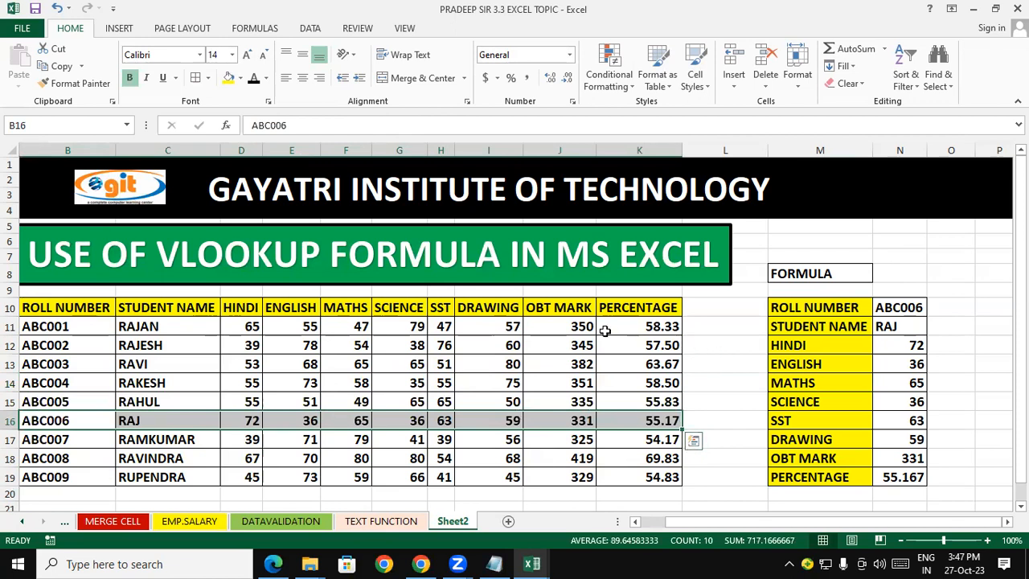
left_click(897, 306)
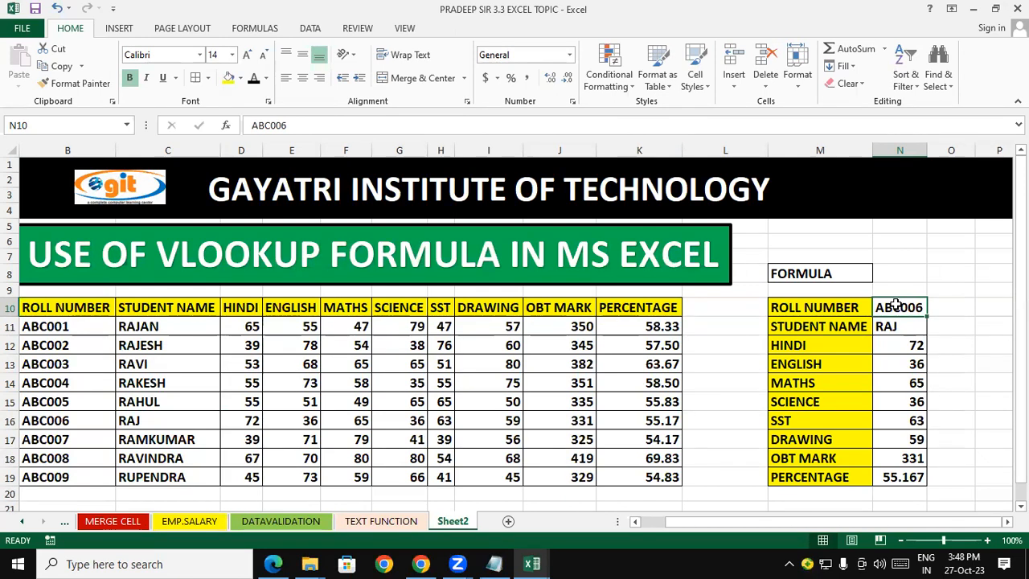
Add a new worksheet after Sheet2 and enter the heading EMP CODE in C6
left_click(509, 521)
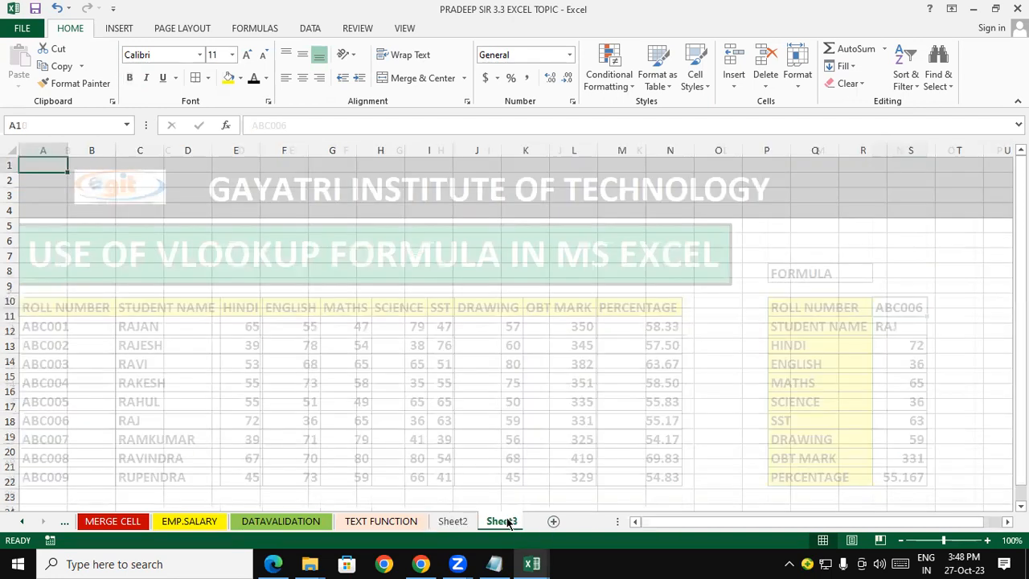
left_click(460, 521)
left_click(499, 521)
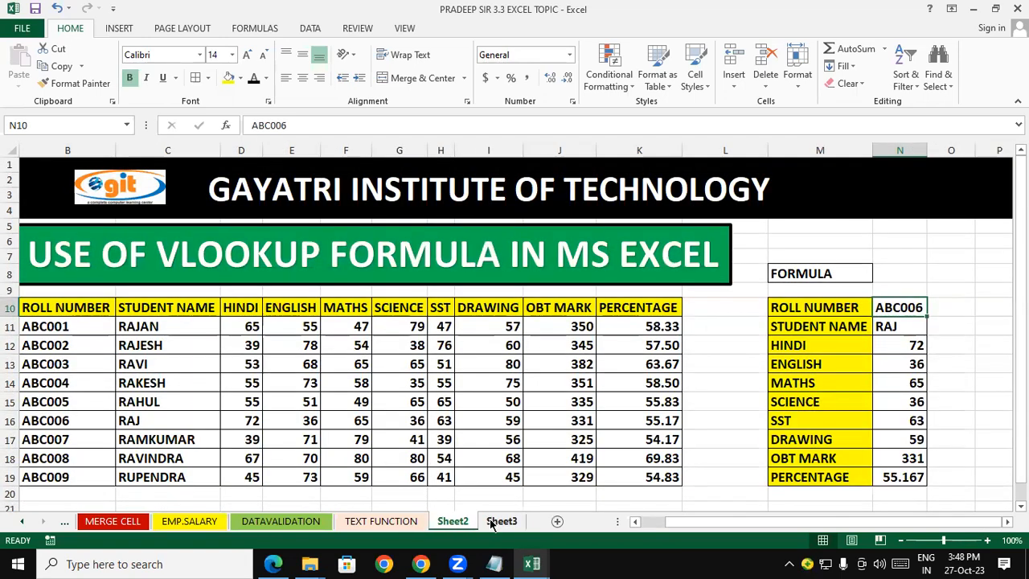
left_click(140, 238)
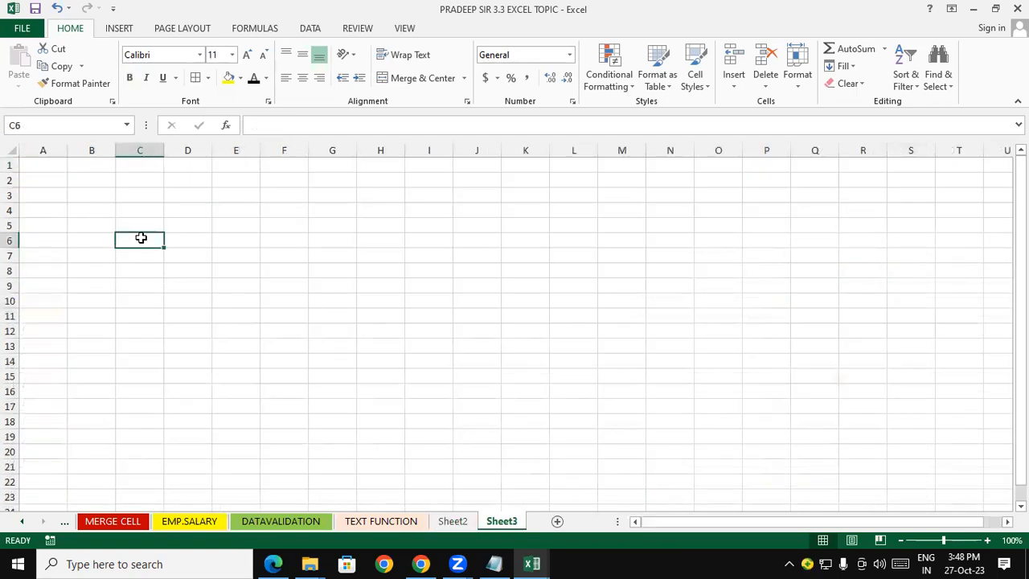
type("EMP CODE")
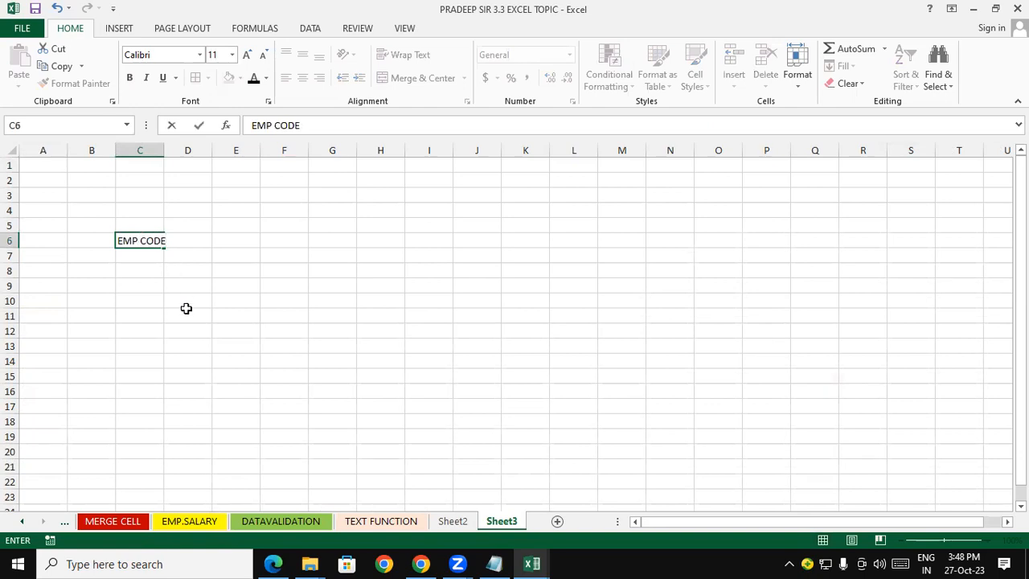
left_click(186, 309)
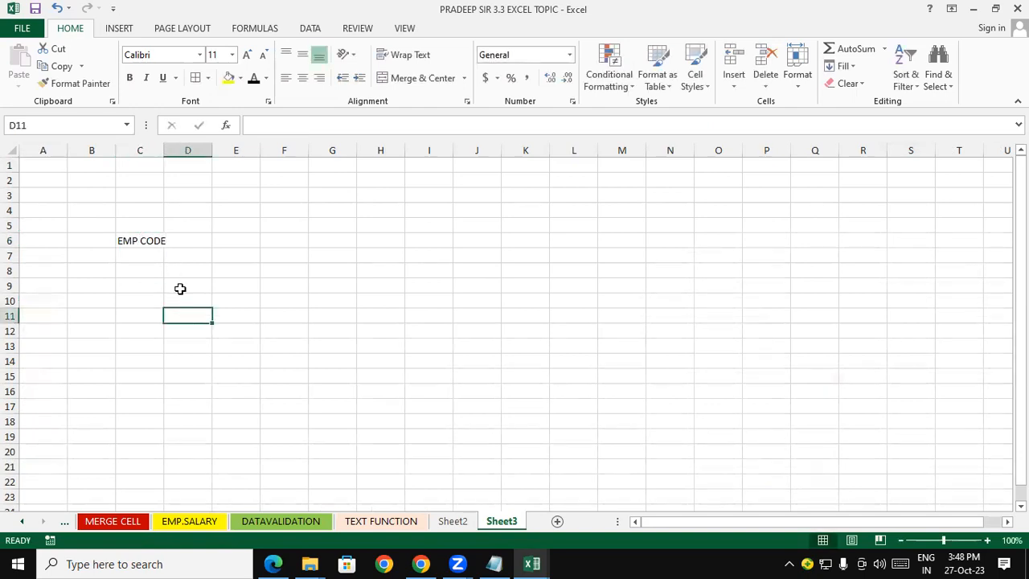
left_click(143, 241)
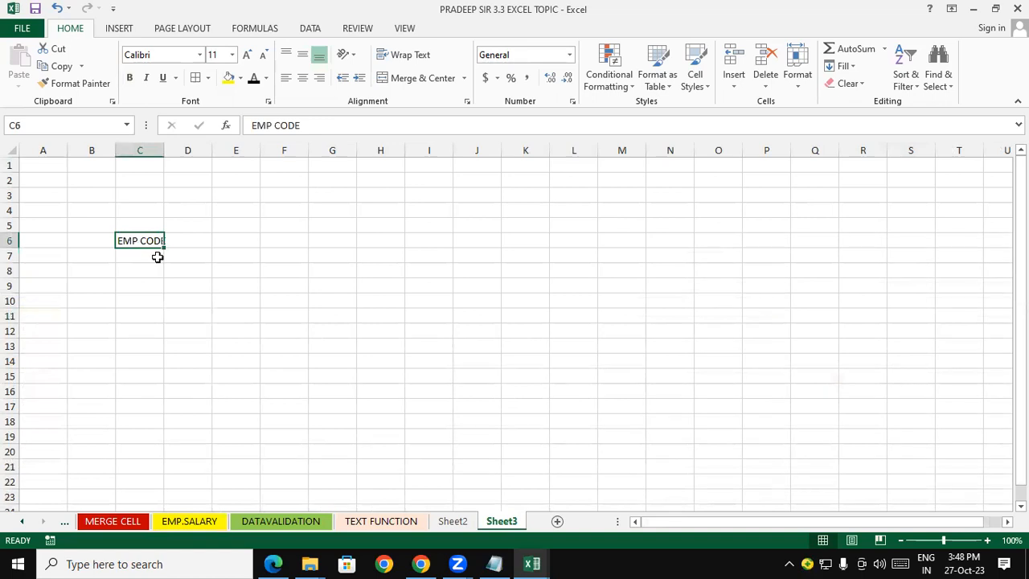
Enter the headings EMP NAME in D6 and JAN in E6
left_click(193, 242)
type("EM")
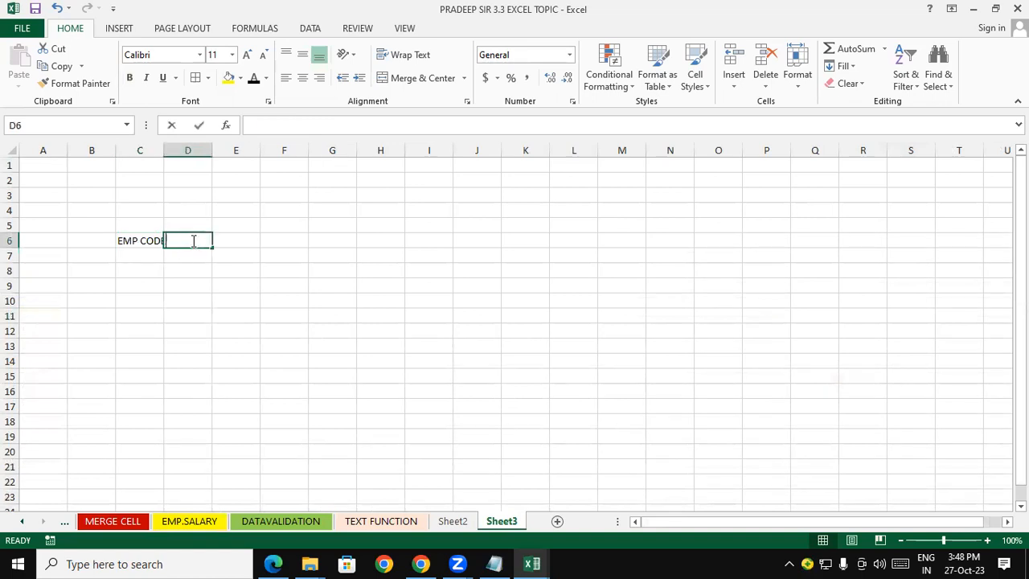
type("P NAME")
left_click(250, 319)
left_click(239, 241)
type("JA")
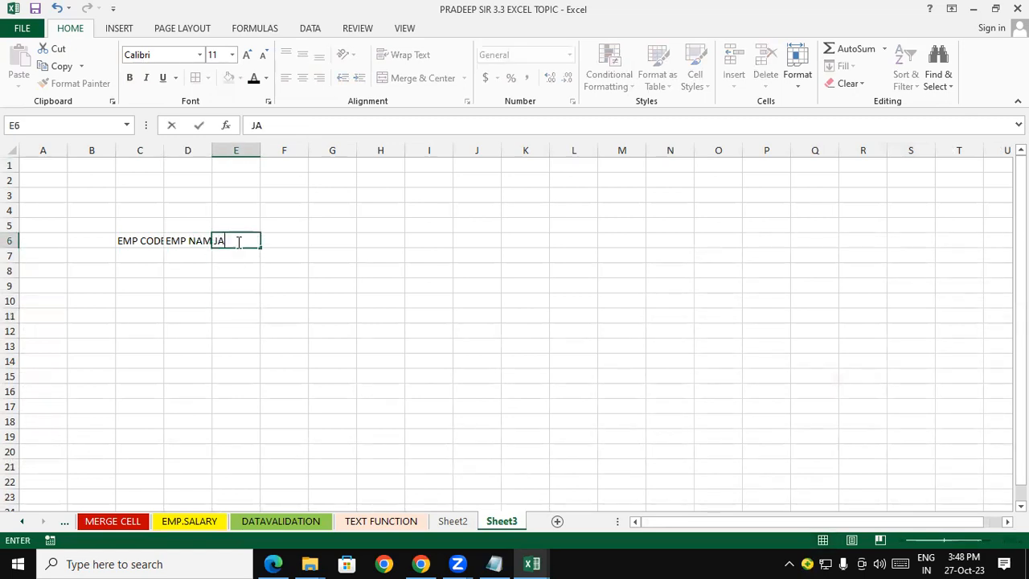
type("N SALARY")
key("BackSpace")
key("BackSpace")
key("BackSpace")
left_click(272, 314)
Enter FEBRUARY in F6 and fill the month headings from E6:F6 across to L6
left_click(294, 247)
type("FE")
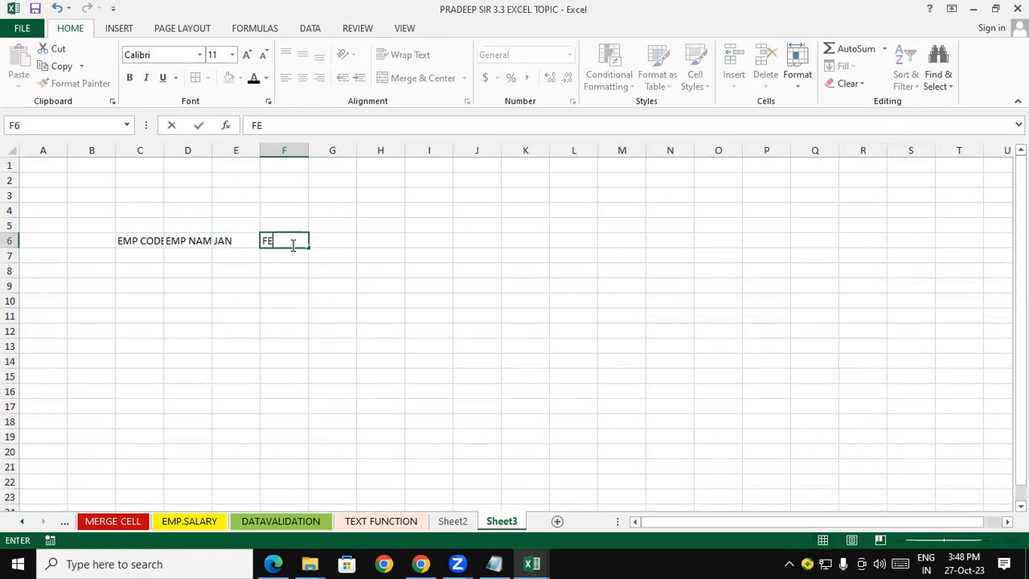
type("BRUARY")
left_click(313, 313)
left_click_drag(239, 240, 595, 270)
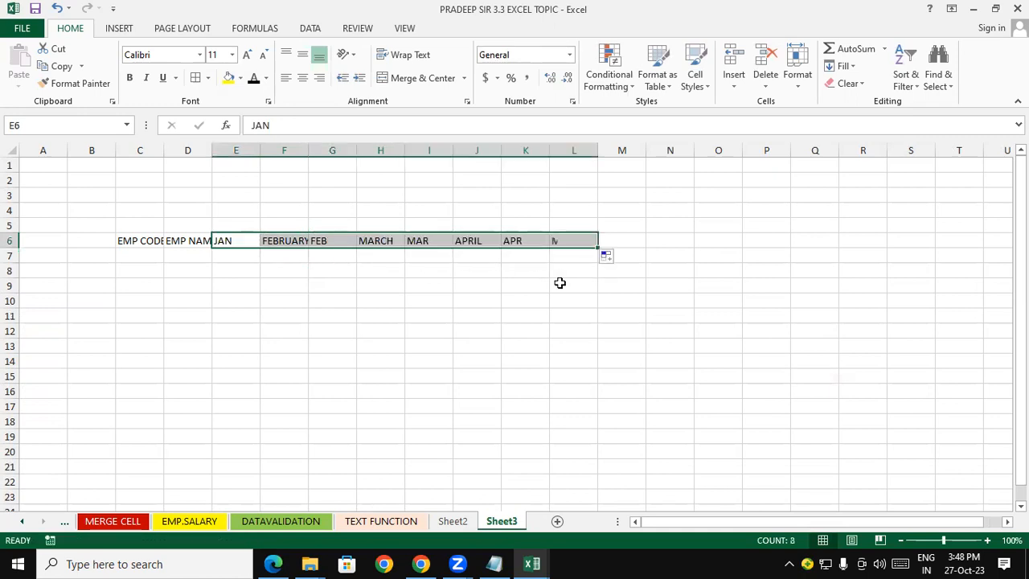
left_click_drag(669, 342, 669, 302)
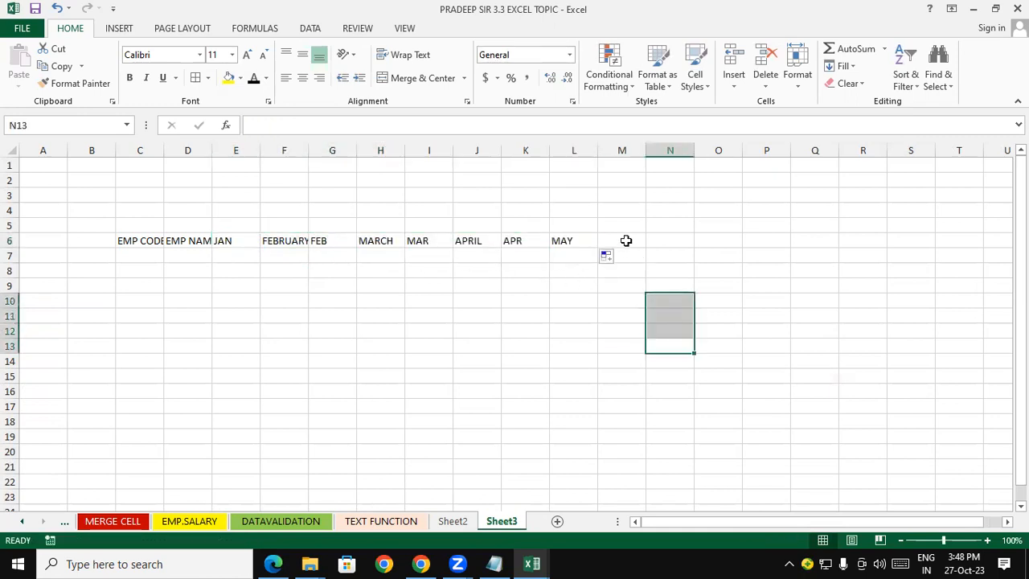
Enter the heading TOTAL SALARY in M6
left_click(625, 241)
type("TOT")
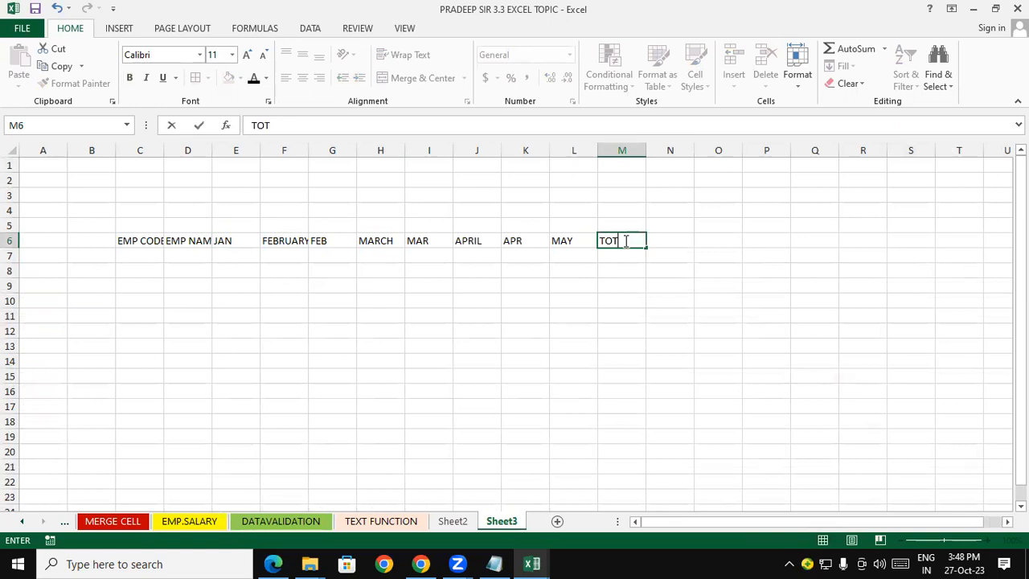
type("AL SALARY")
left_click(785, 303)
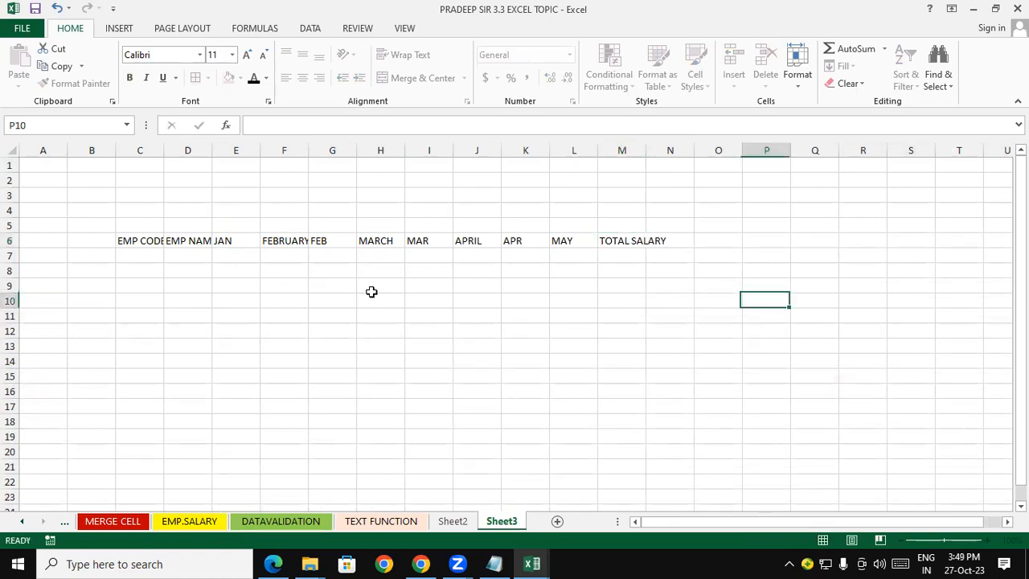
Apply all borders to C6:N17 and autofit the widths of columns C through M
left_click_drag(140, 238, 648, 407)
left_click(195, 77)
mouse_move(140, 151)
left_mouse_down()
mouse_move(501, 184)
mouse_move(628, 188)
mouse_move(639, 175)
left_mouse_up()
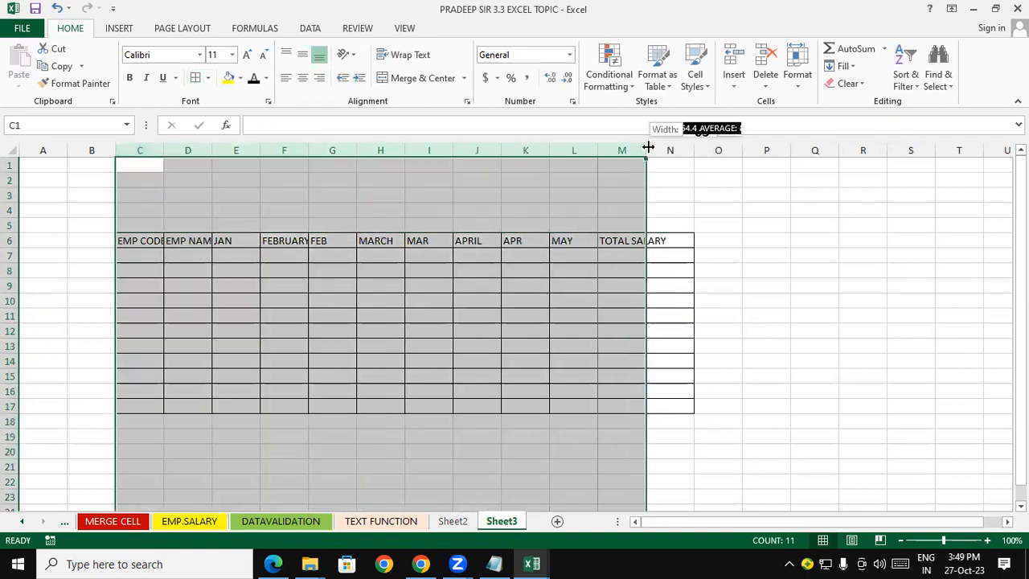
double_click(646, 150)
left_click(716, 300)
Clear all contents and formatting from the extra bordered cells in column N beside the table
left_click_drag(582, 235, 579, 424)
left_click(848, 83)
left_click(857, 101)
left_click(760, 270)
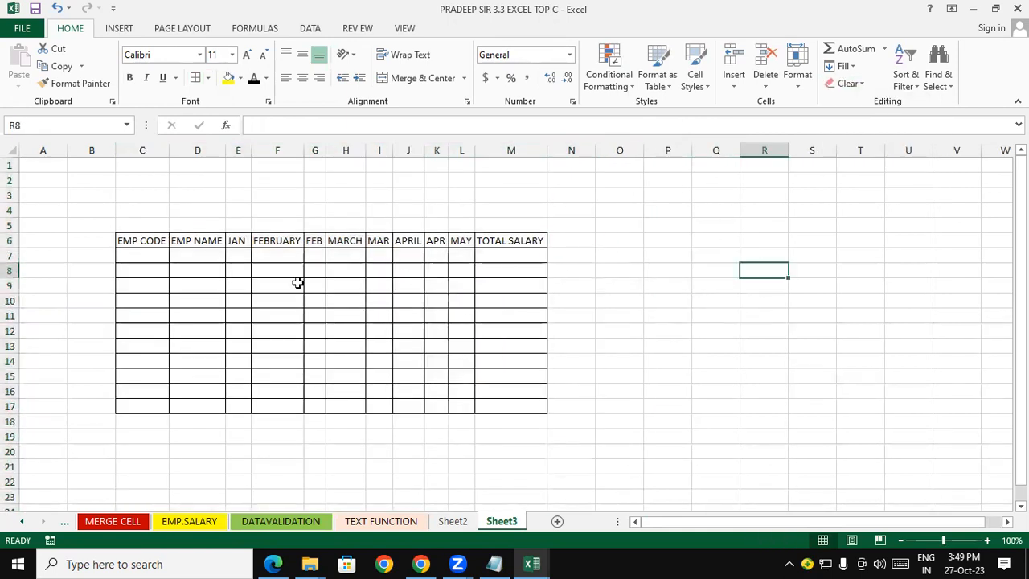
left_click(144, 254)
left_click_drag(144, 254, 153, 384)
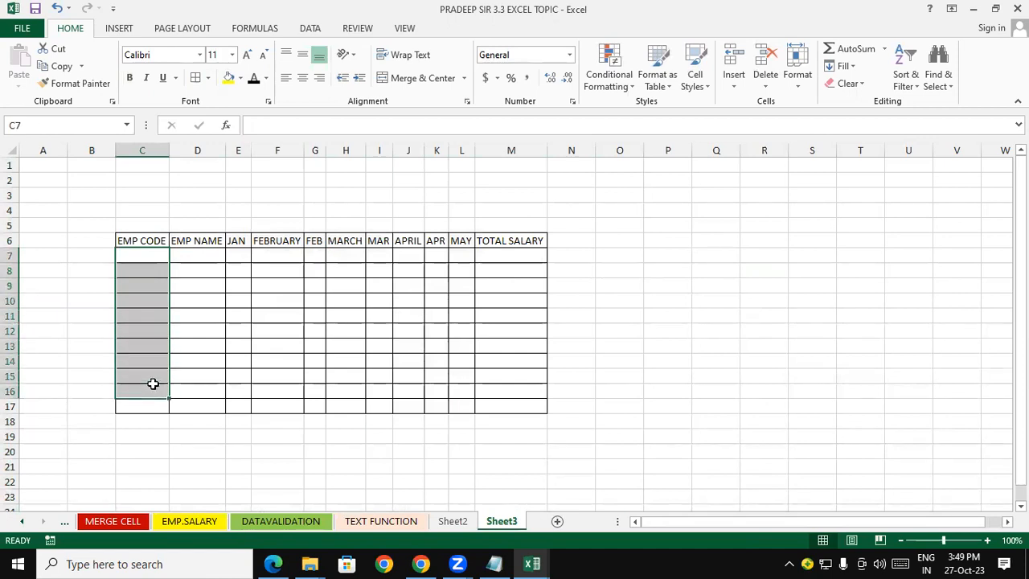
left_click(206, 273)
left_click(240, 255)
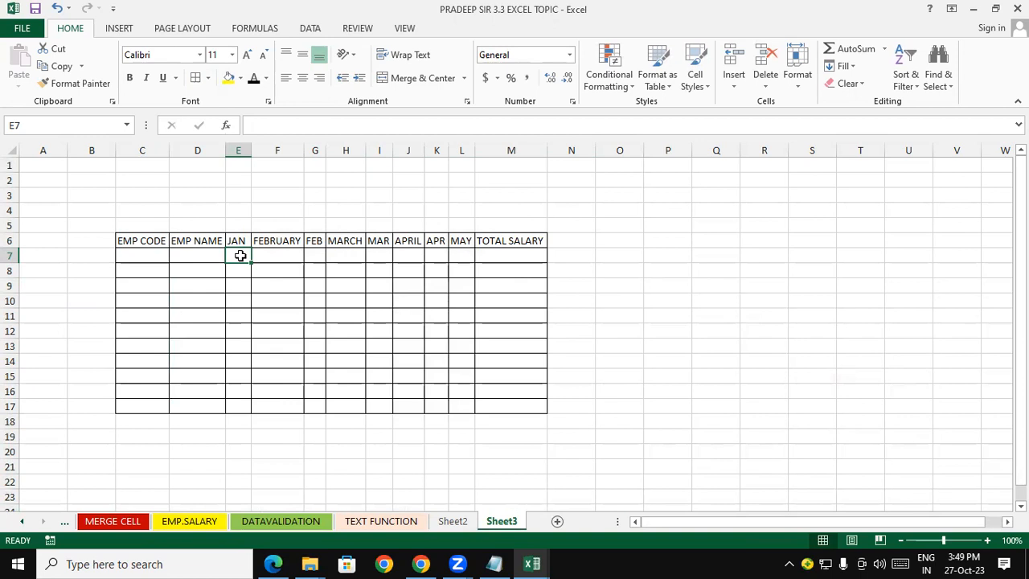
type("=RAND")
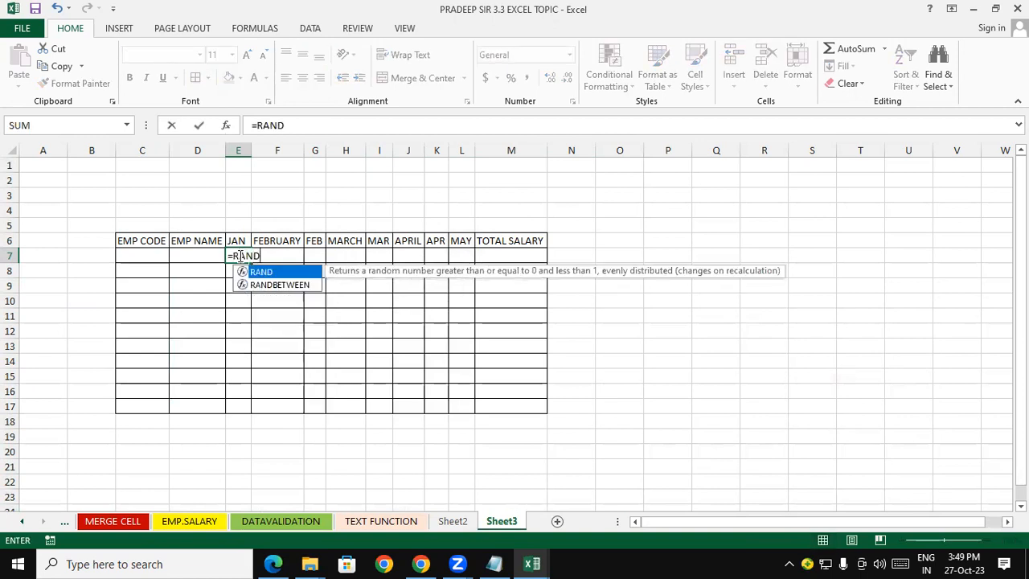
type("BET")
key("Tab")
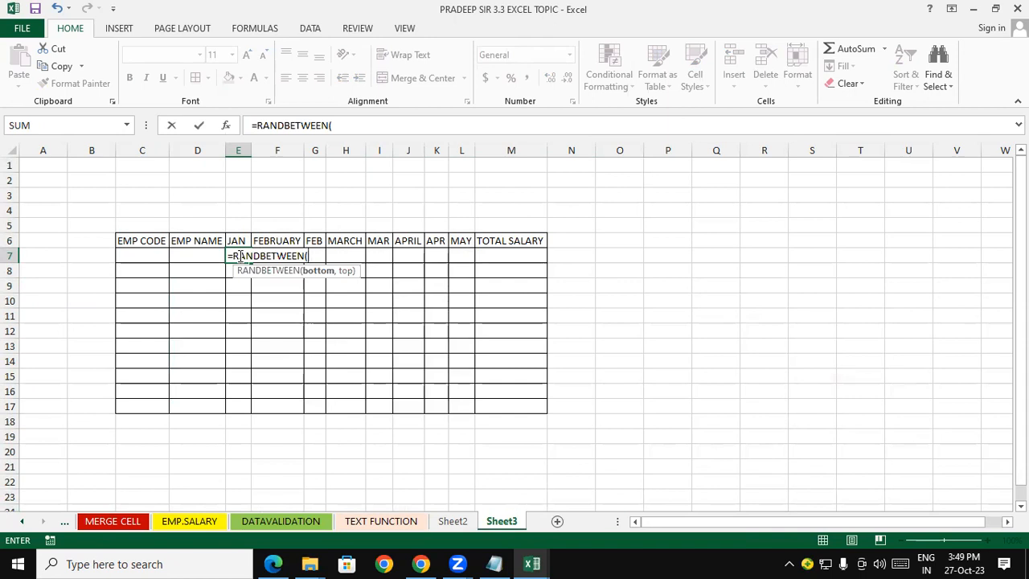
key("BackSpace")
key("BackSpace")
key("BackSpace")
key("BackSpace")
key("BackSpace")
key("BackSpace")
key("BackSpace")
key("BackSpace")
key("BackSpace")
key("BackSpace")
key("BackSpace")
key("BackSpace")
key("BackSpace")
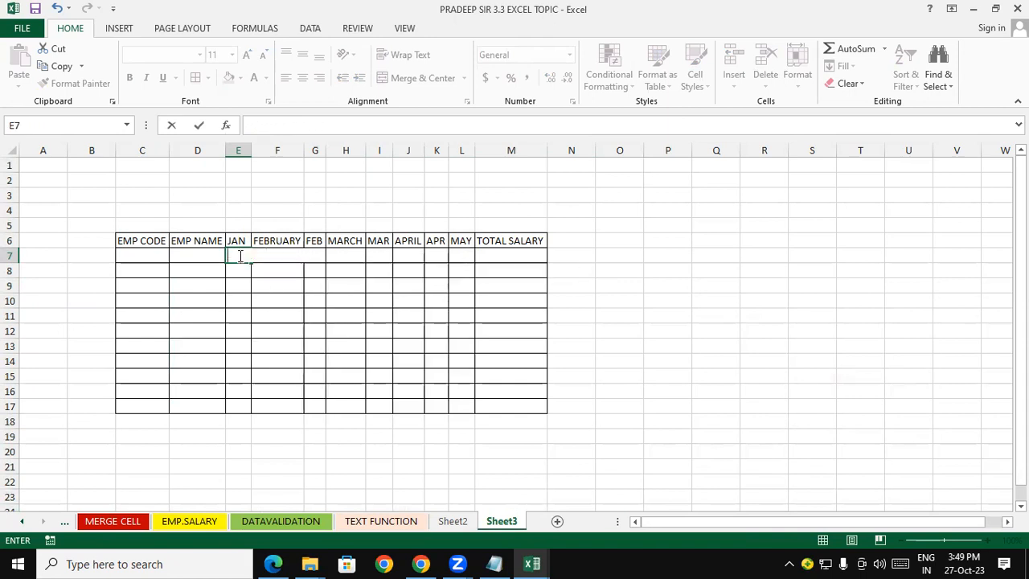
left_click(761, 298)
Enlarge the font of C5:M17 to 16 and autofit columns C through M
left_click_drag(124, 228, 501, 407)
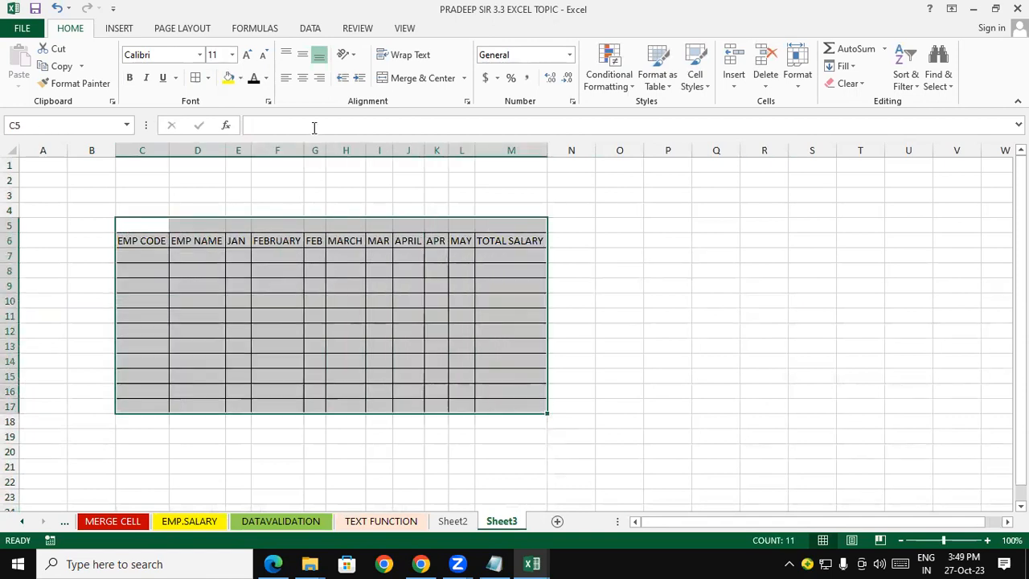
triple_click(246, 61)
left_click_drag(144, 150, 547, 166)
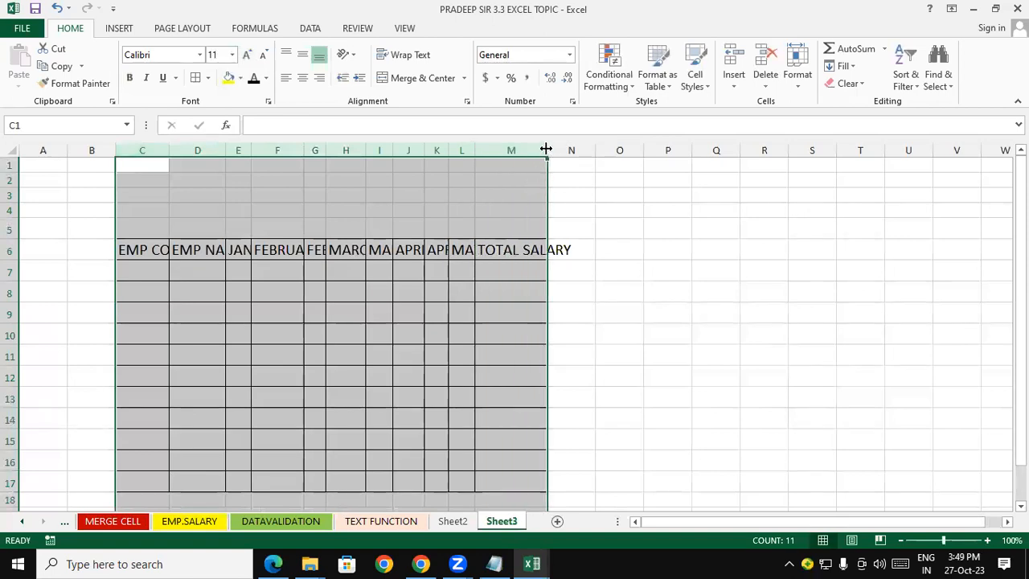
double_click(546, 150)
left_click(776, 269)
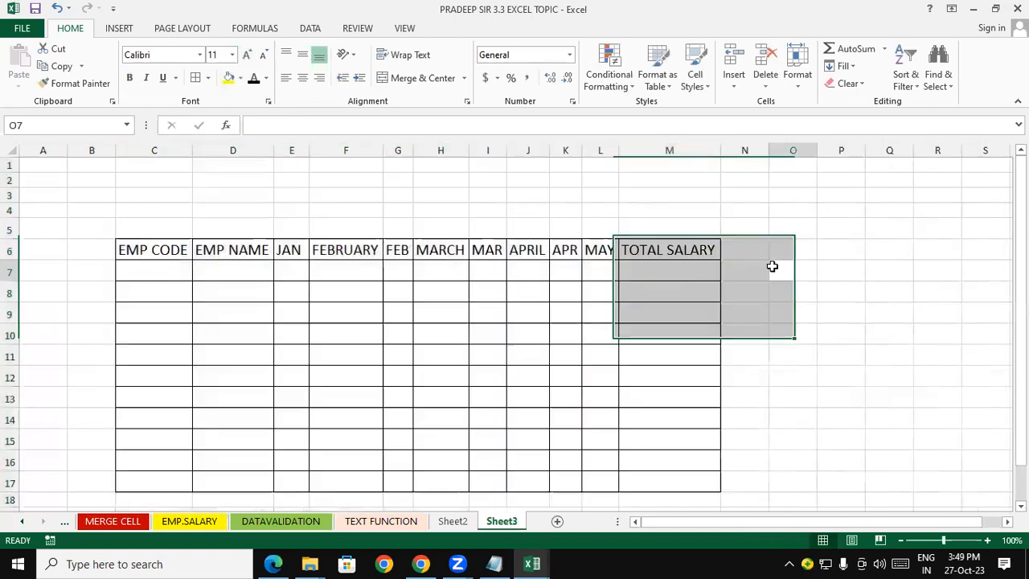
Enter =RANDBETWEEN(2000,80000) in E7 to generate a random January salary
left_click(296, 269)
type("=RANDBET")
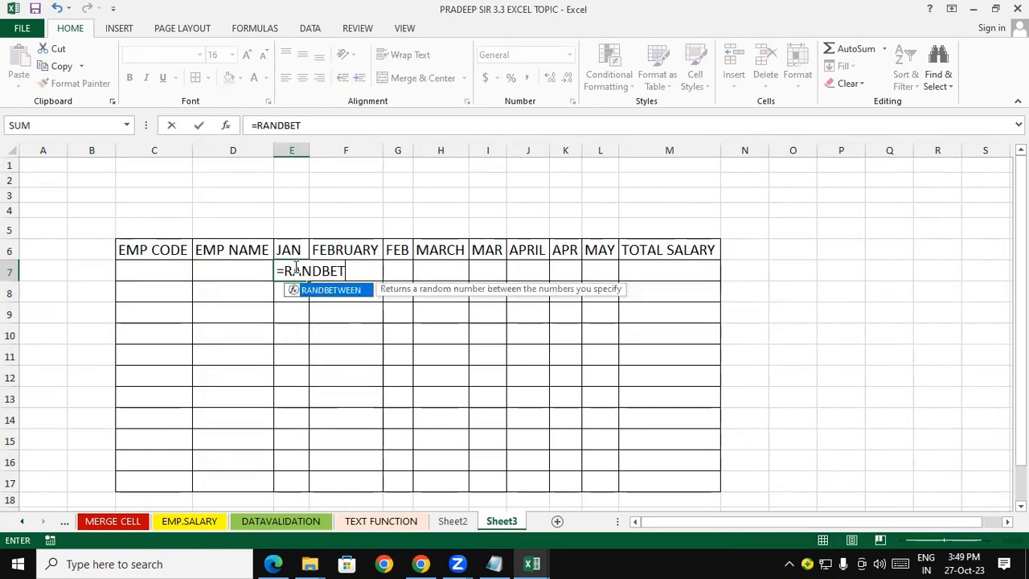
key("Tab")
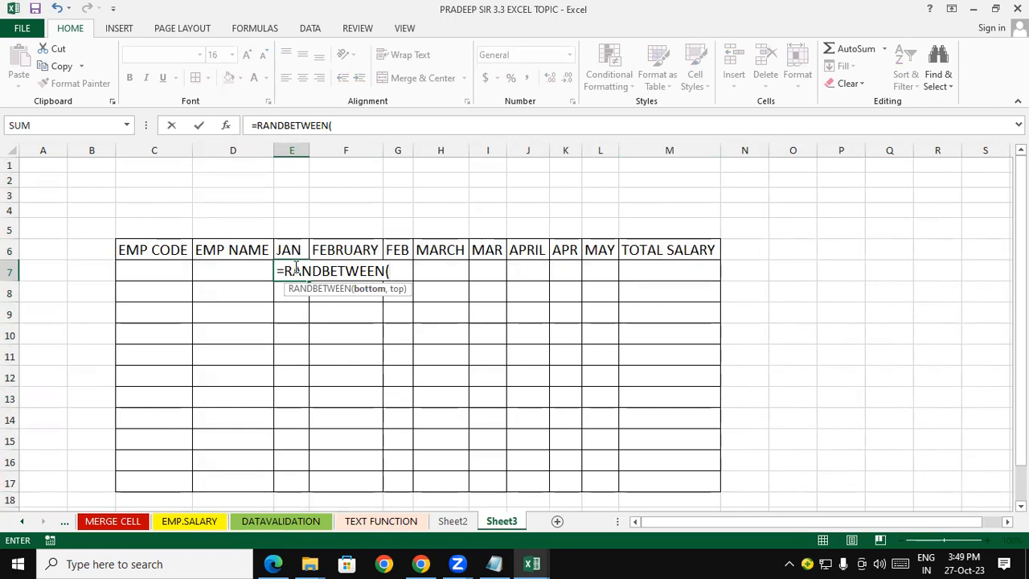
type("2000,80000")
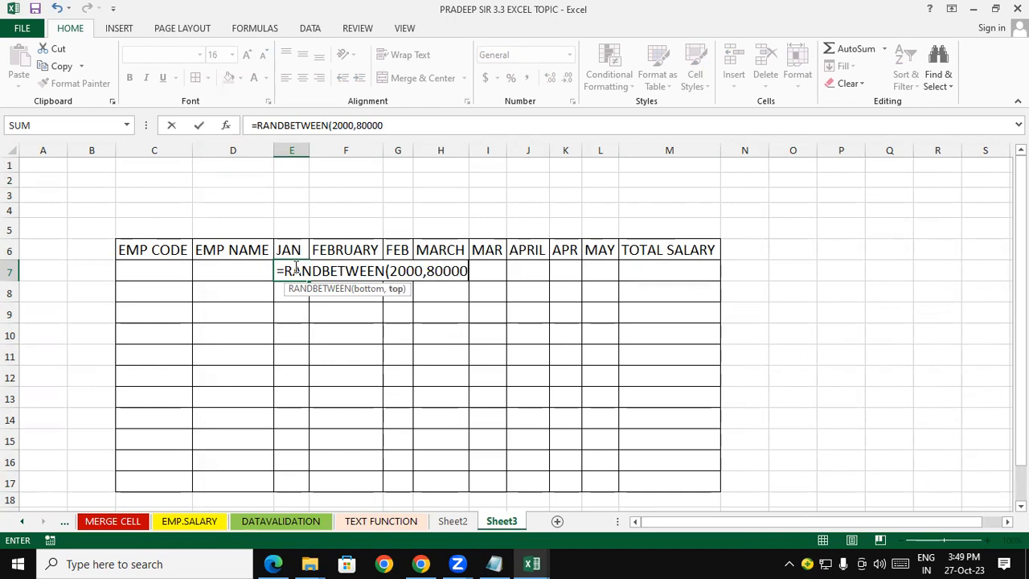
left_click(296, 271)
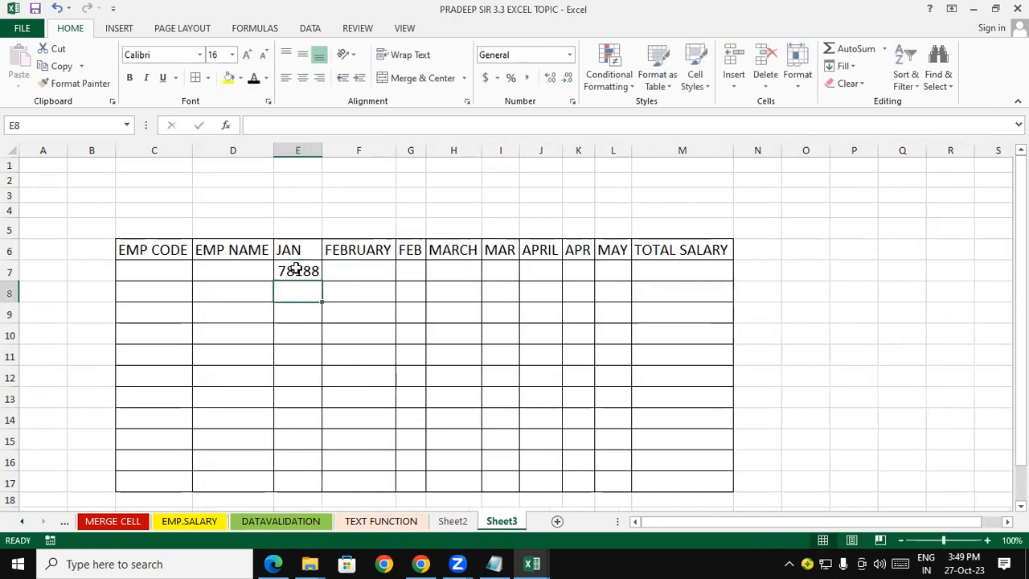
Fill the random salary formula from E7 through L17 and autofit columns E through L
left_click_drag(320, 280, 642, 455)
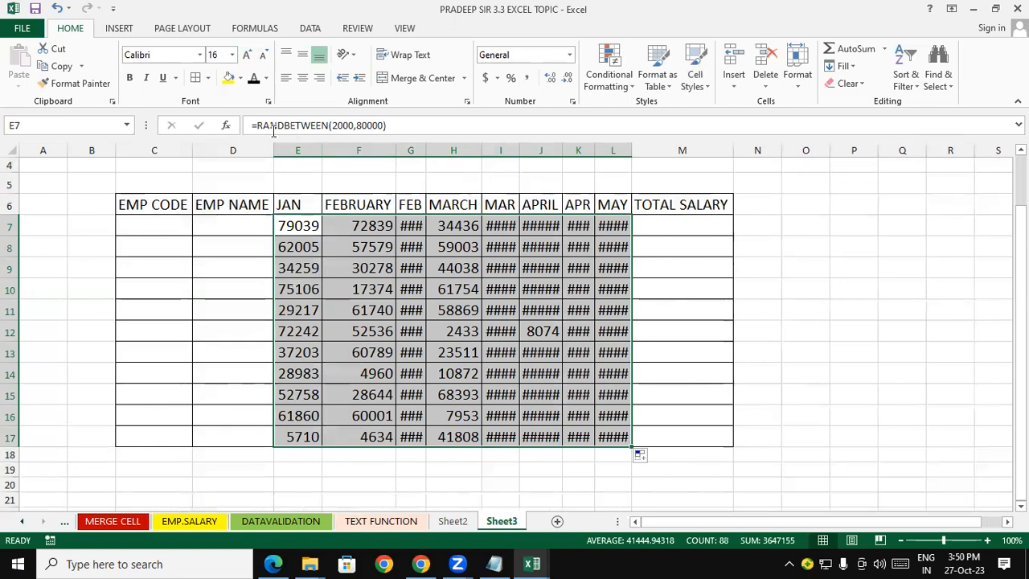
left_click_drag(299, 151, 628, 143)
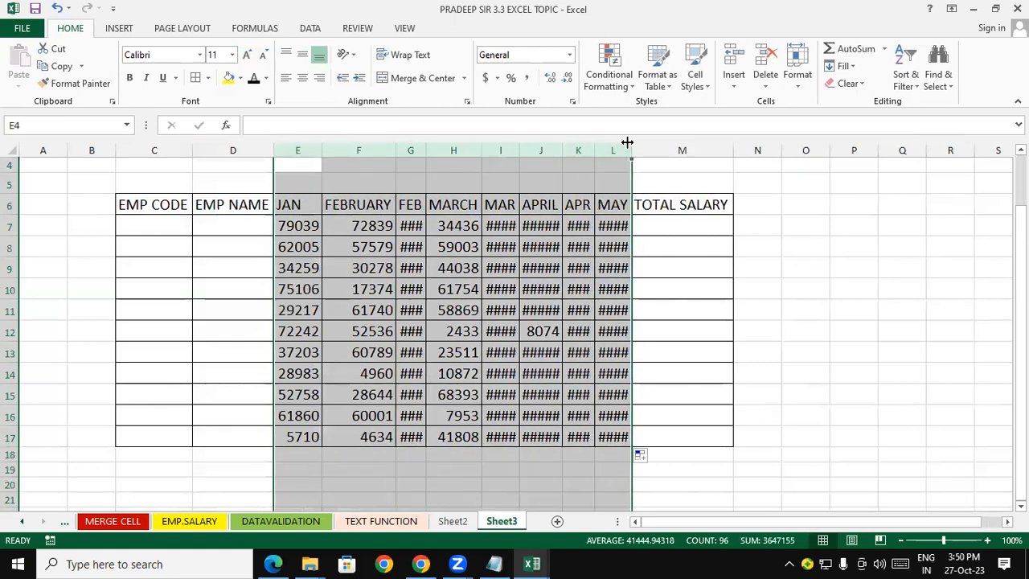
double_click(627, 143)
left_click(698, 251)
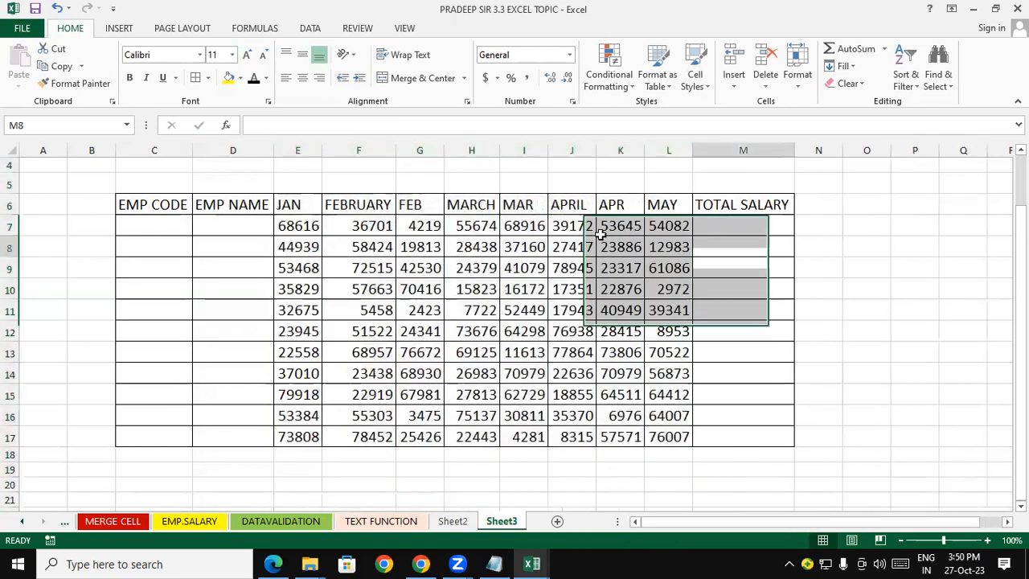
Replace the headings in F6:L6 with FEB and the month series filled through AUG
left_click(358, 206)
left_click_drag(439, 207, 661, 206)
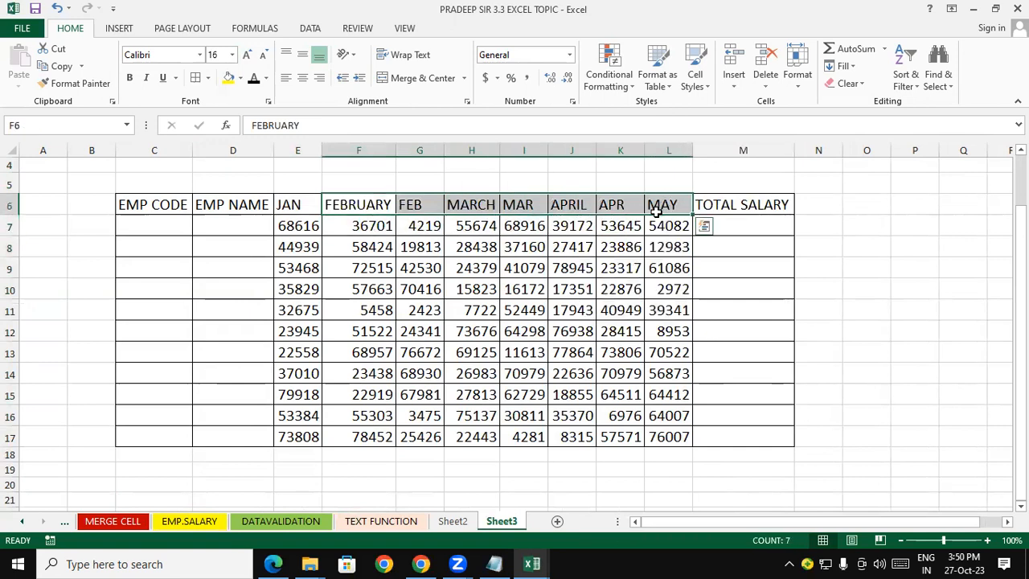
key("Delete")
left_click(464, 288)
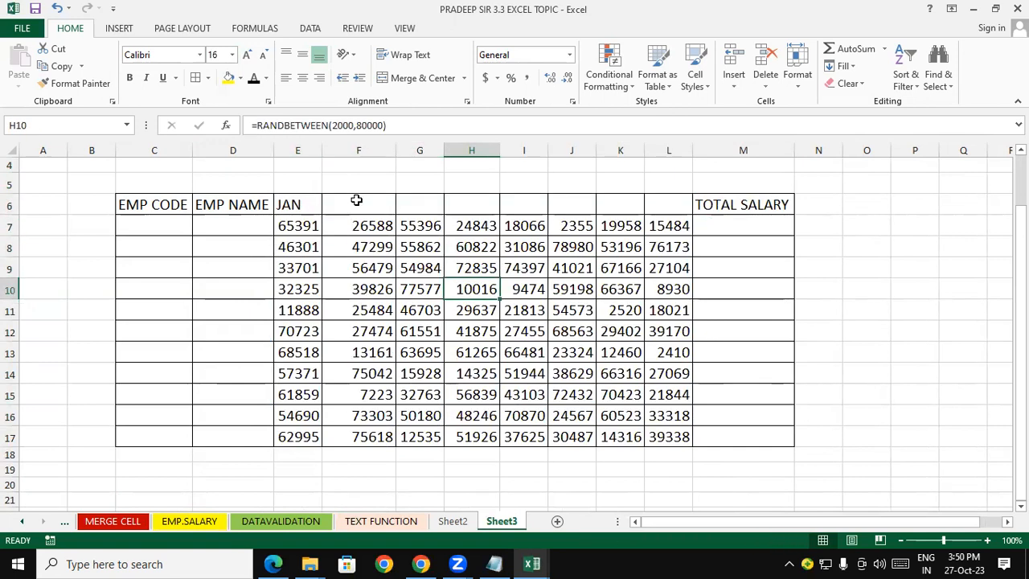
left_click(357, 200)
type("FEB")
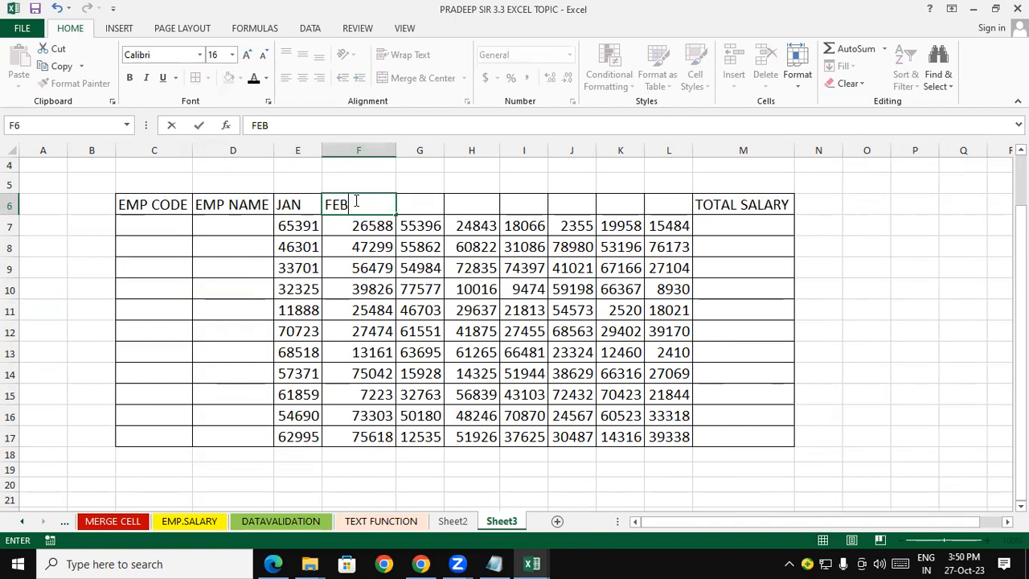
key("Return")
left_click_drag(306, 207, 671, 218)
left_click(638, 297)
left_click(754, 353)
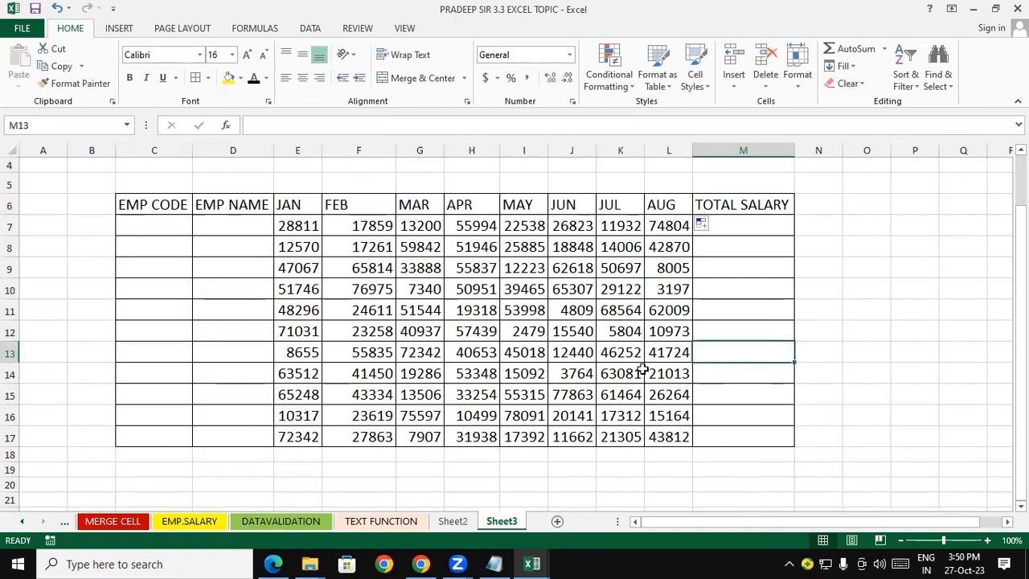
Copy the salary formulas in E7:L17 and paste them back in place as values only
left_click(237, 366)
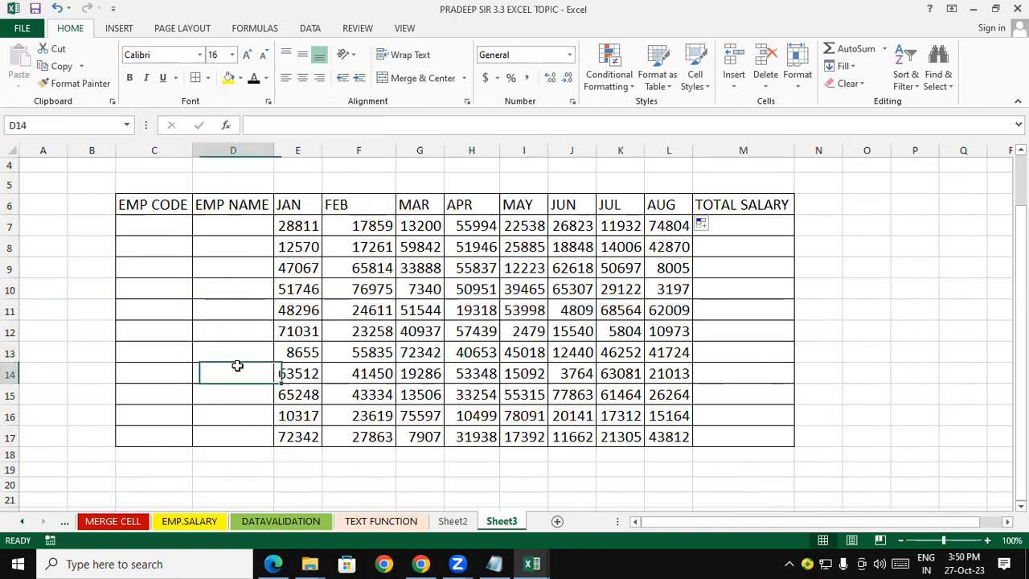
double_click(728, 330)
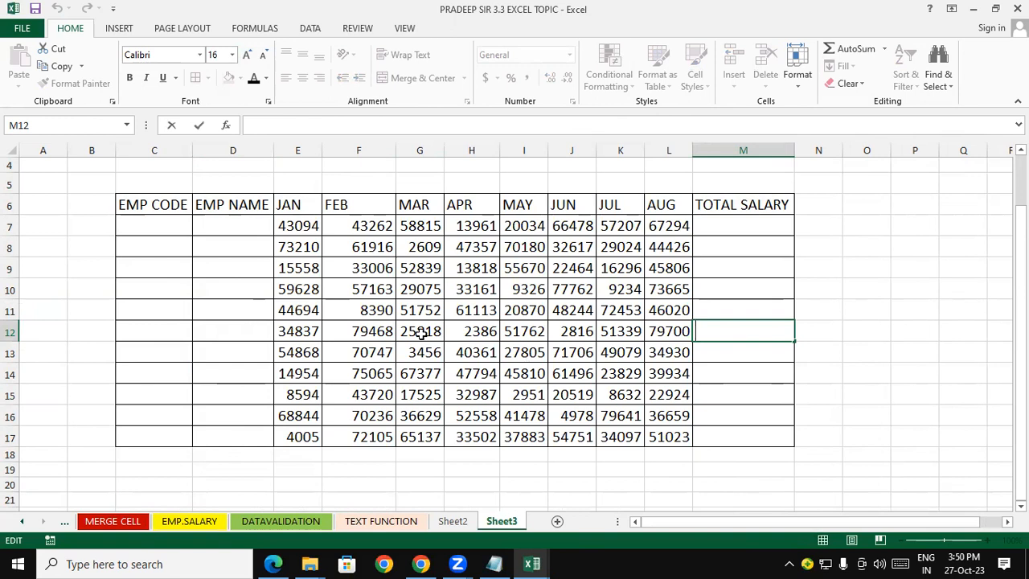
left_click_drag(293, 228, 663, 438)
right_click(551, 250)
left_click(599, 277)
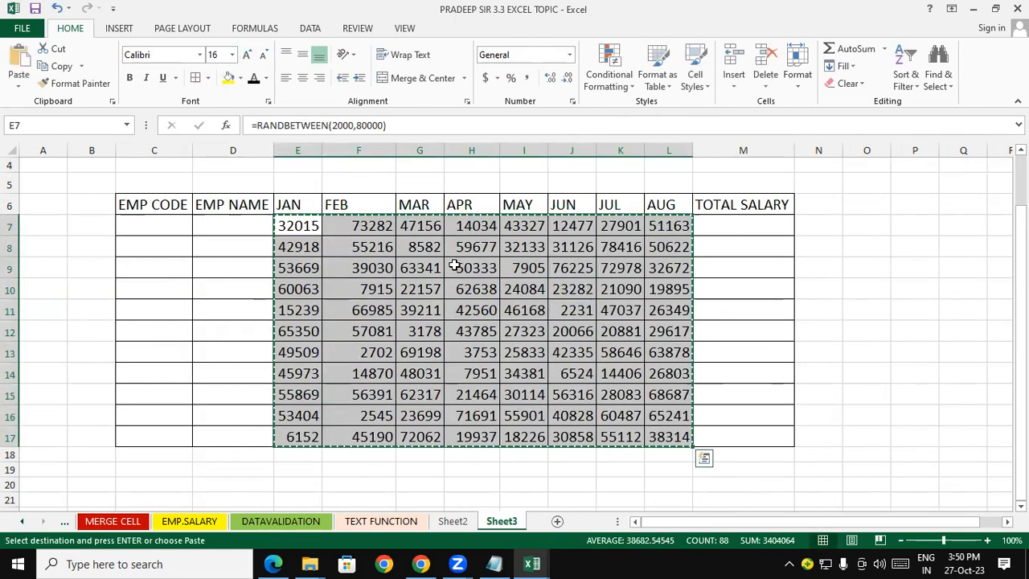
right_click(445, 246)
left_click(510, 337)
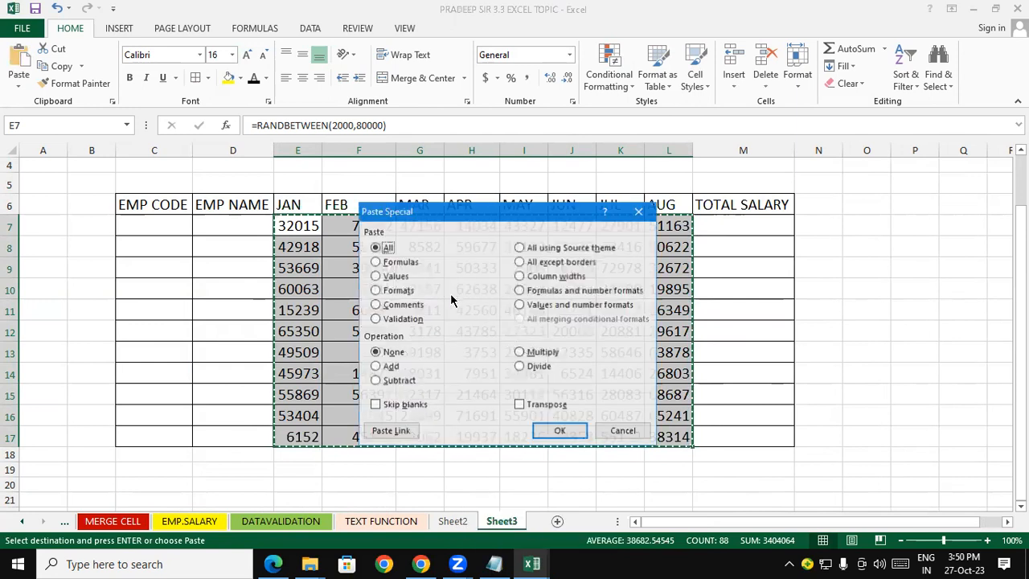
left_click(396, 276)
left_click(560, 432)
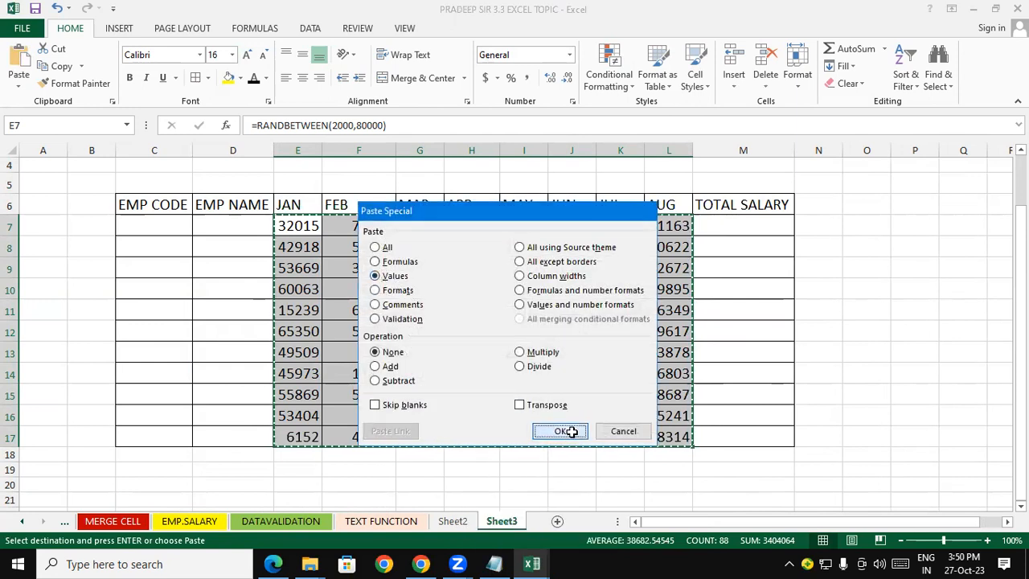
left_click(848, 471)
key("Escape")
left_click(717, 496)
left_click(853, 481)
key("ctrl+Up")
left_click(687, 499)
Total E7:L7 in M7 with AutoSum and fill the formula down to M17
left_click(722, 272)
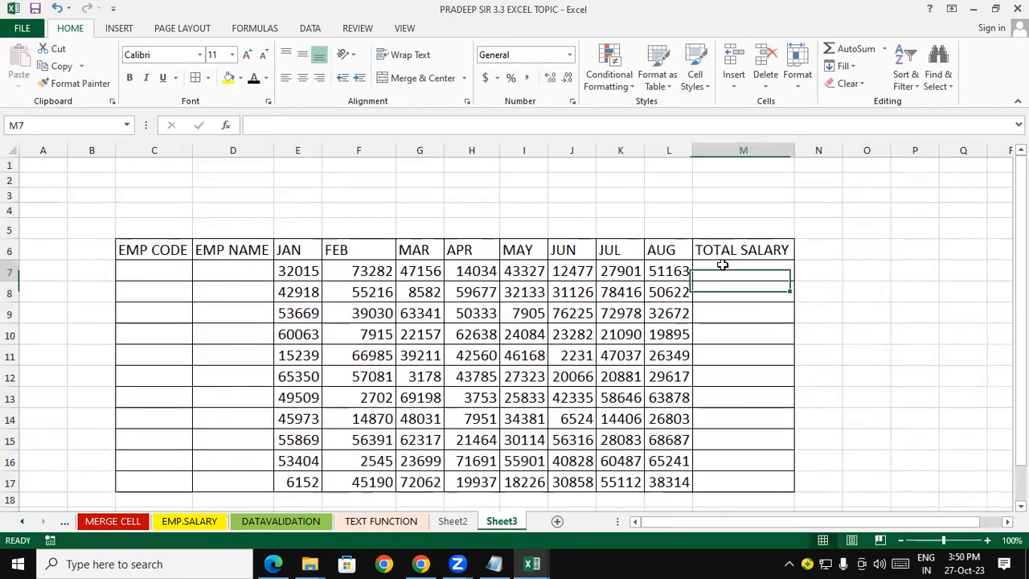
key("alt+equal")
key("Return")
left_click(737, 270)
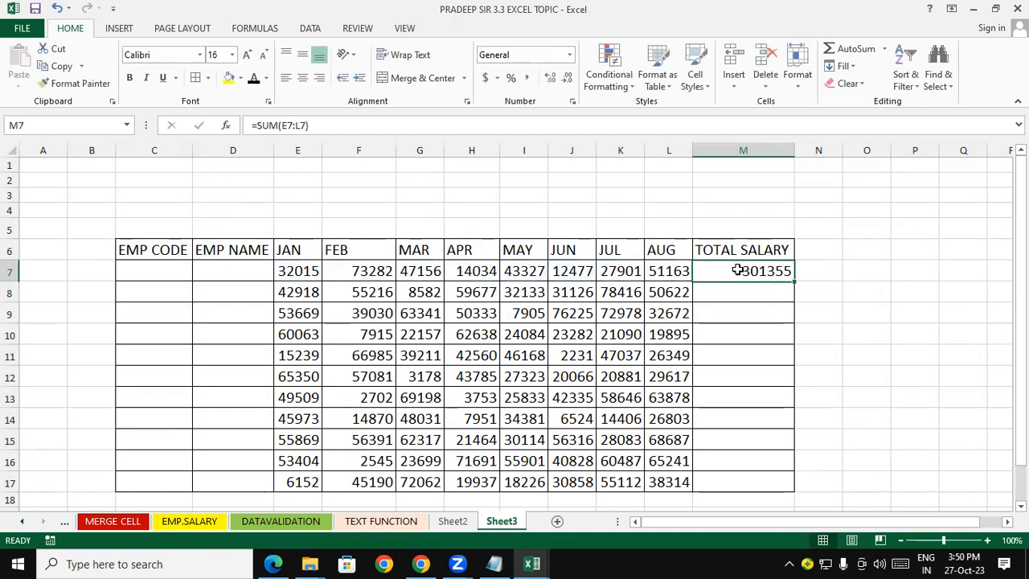
double_click(794, 280)
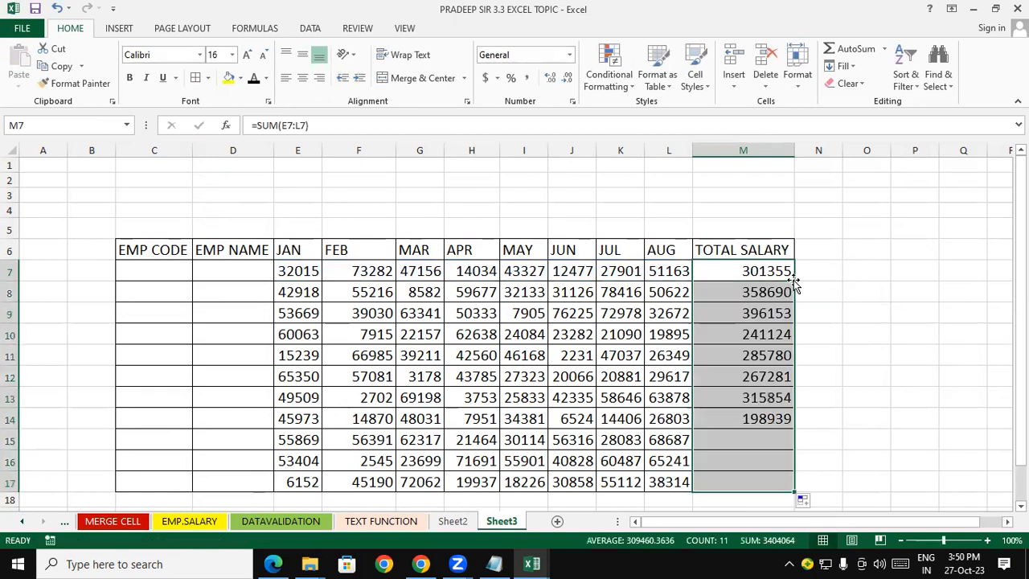
left_click(844, 374)
left_click_drag(382, 251, 541, 259)
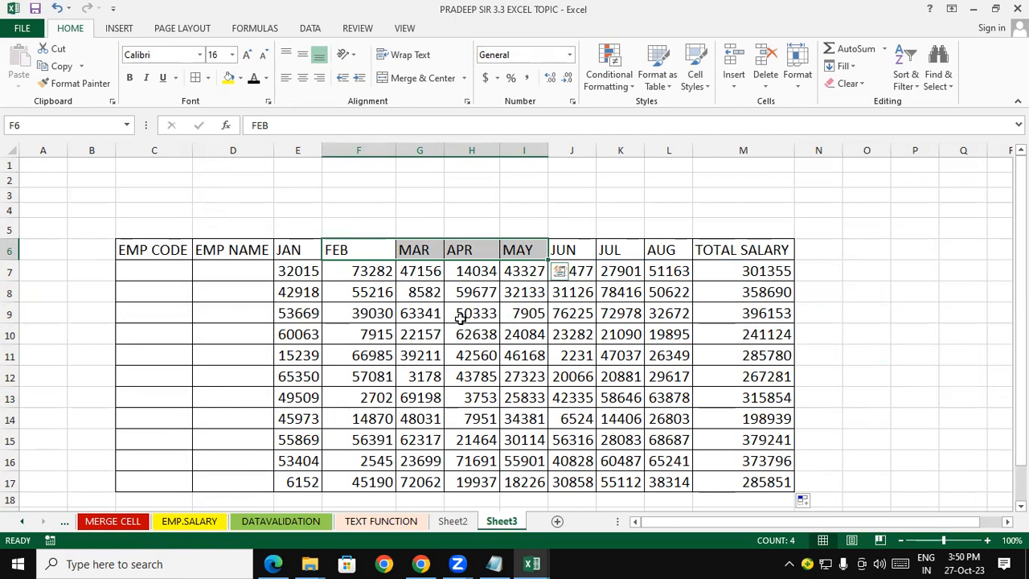
left_click(850, 309)
left_click(641, 280)
left_click(907, 294)
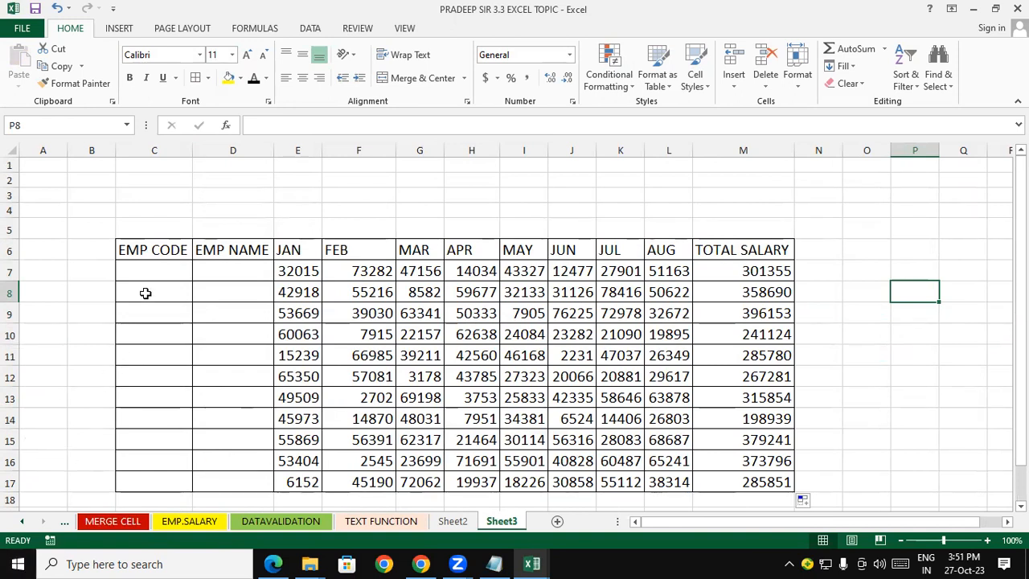
left_click(158, 271)
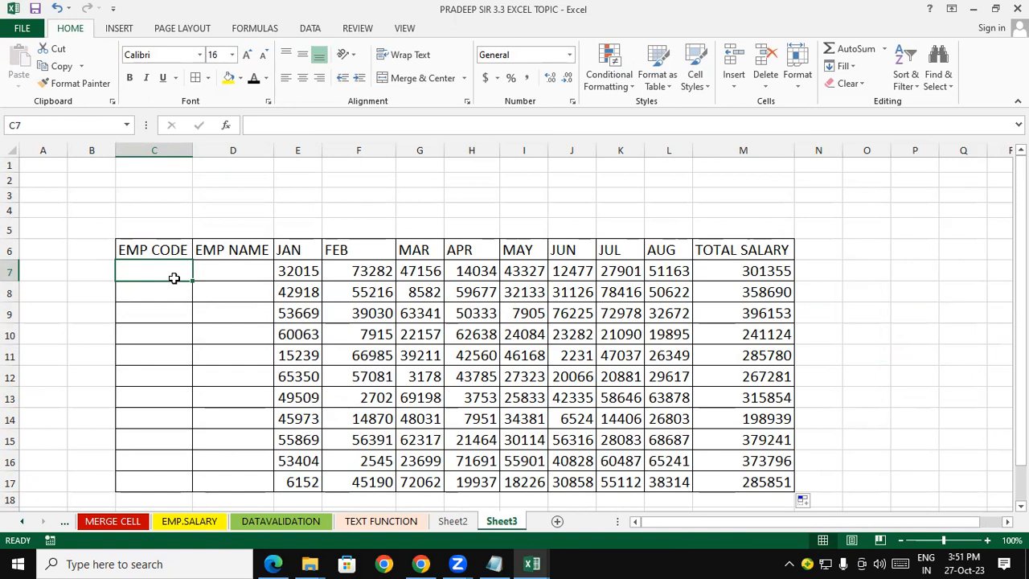
left_click(862, 6)
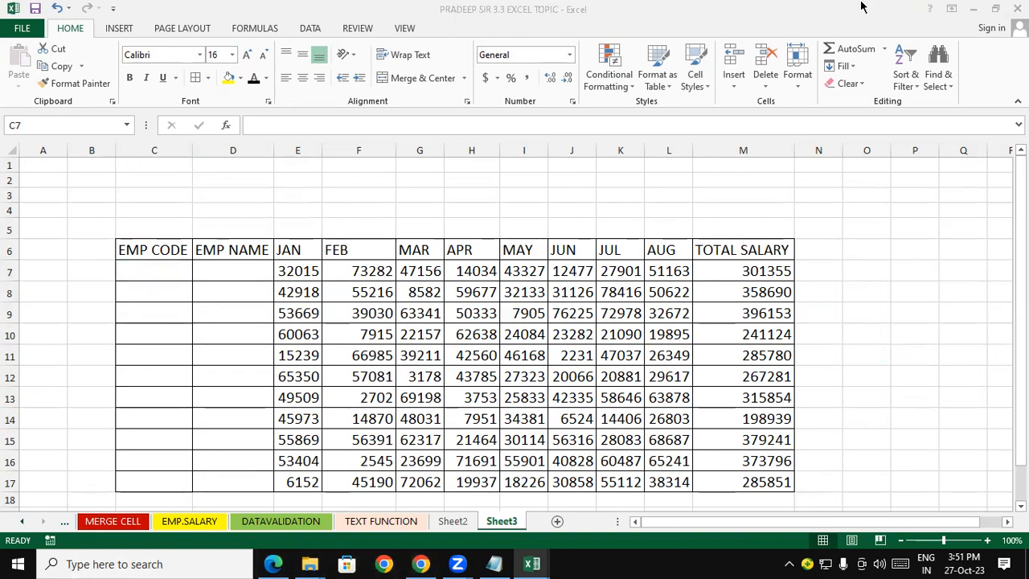